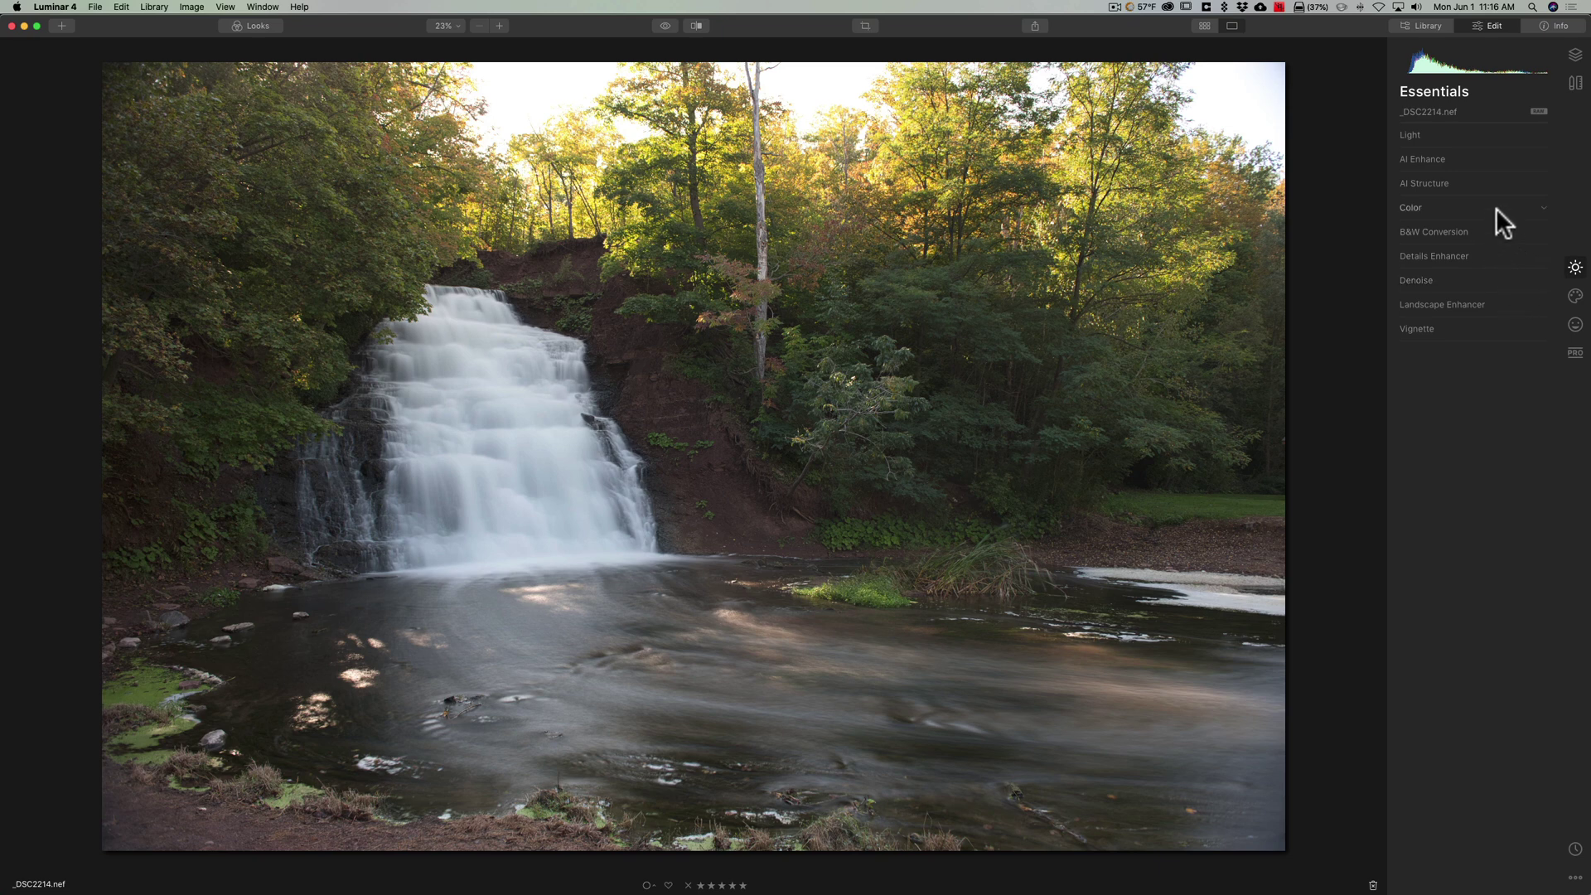
Step: In Lens & Geometry, turn on Auto Distortion Corrections, Remove Chromatic Aberrations and Defringe
left_click(1576, 84)
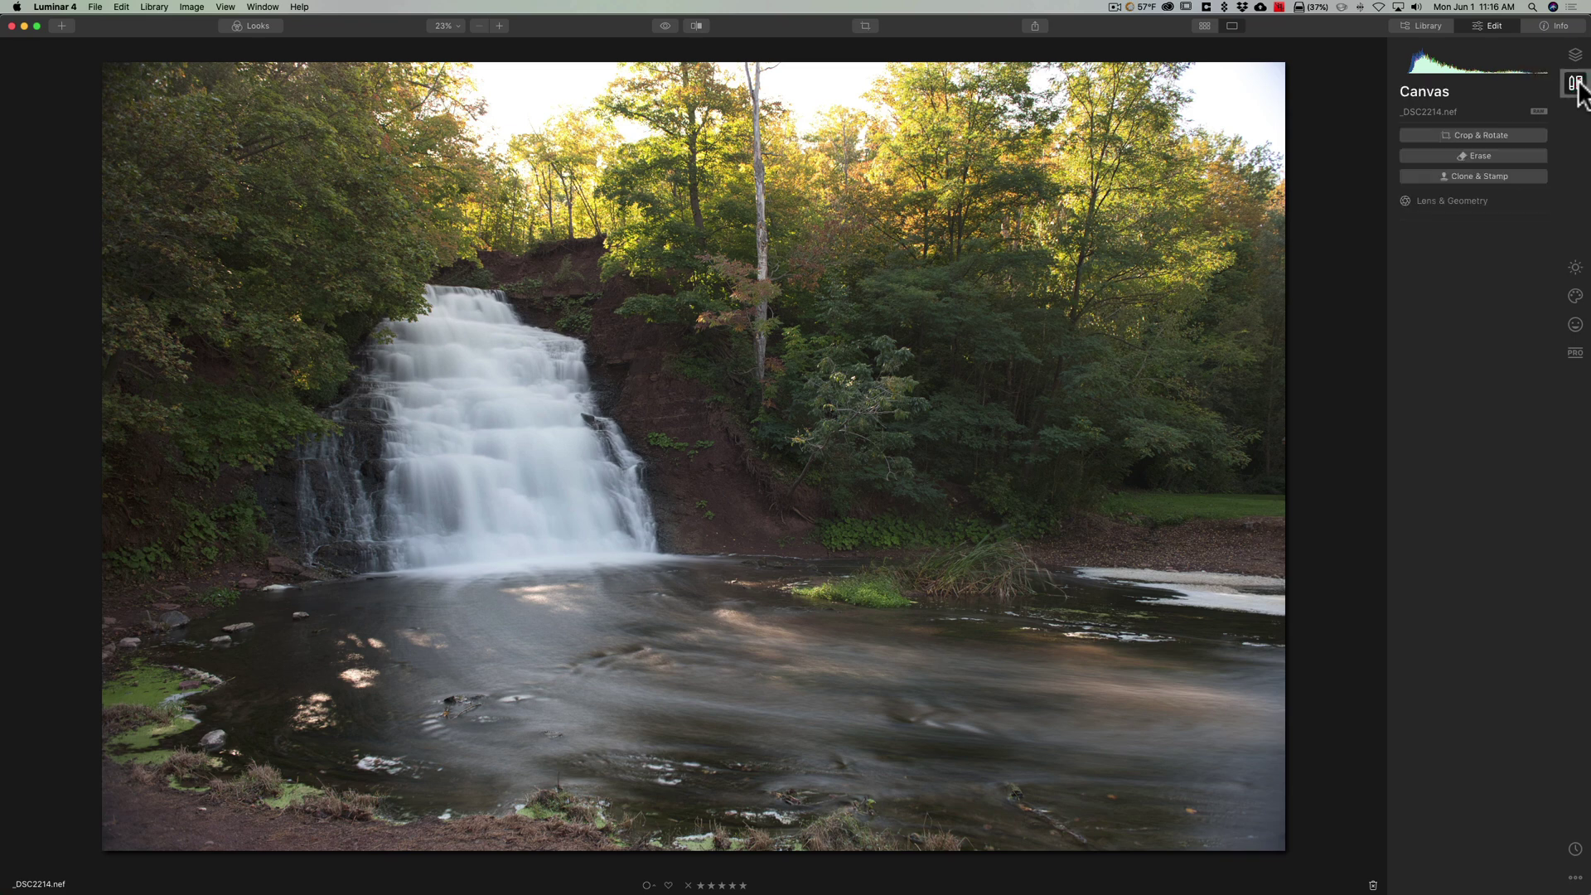
left_click(1452, 200)
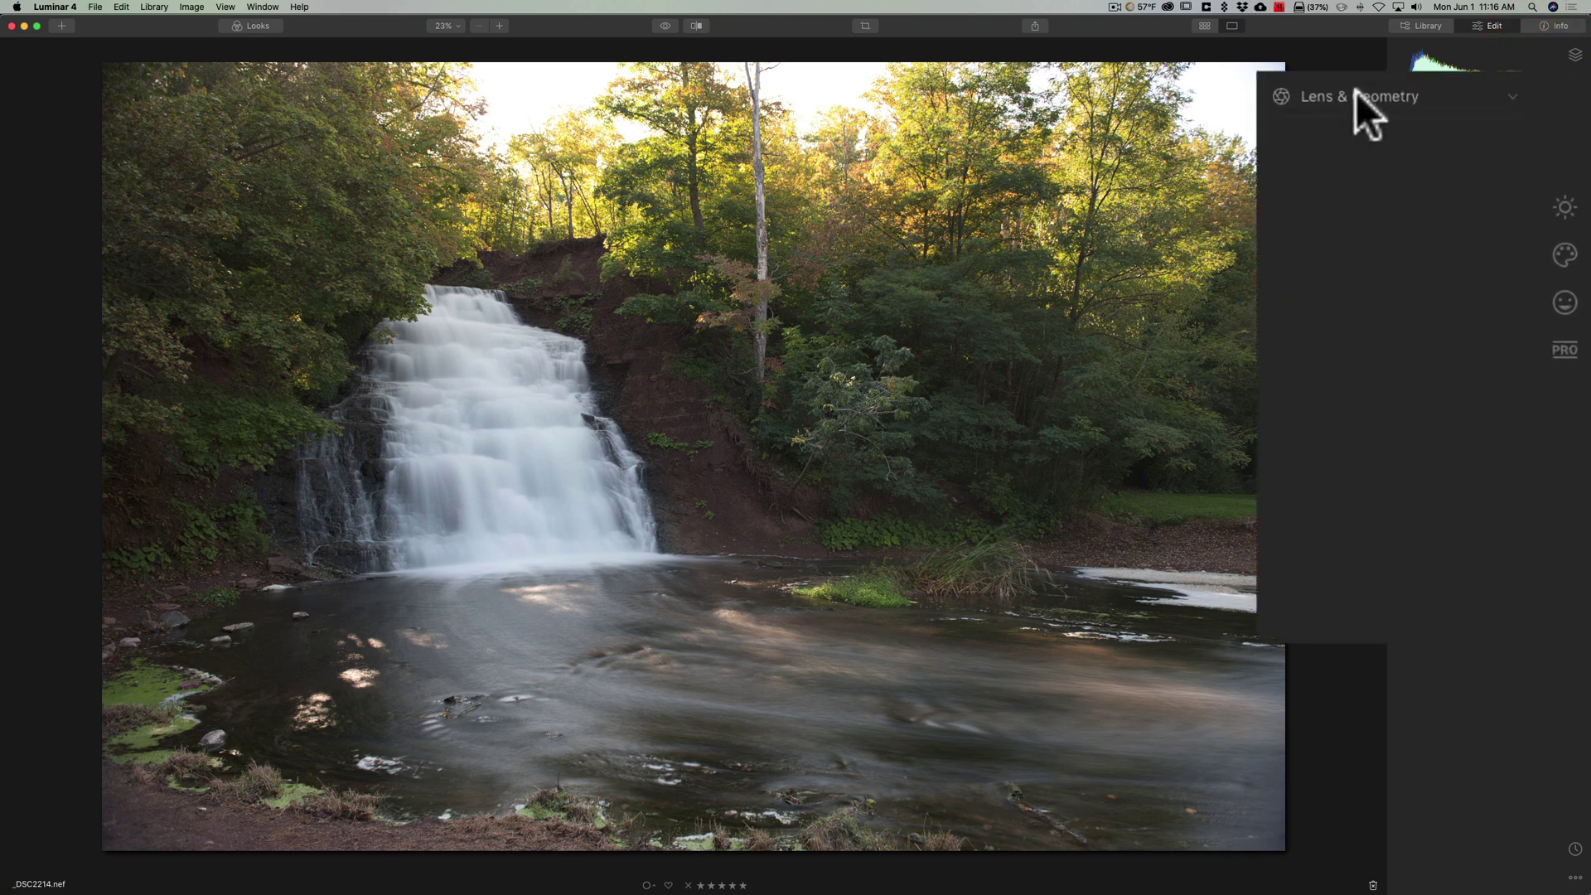
left_click(1216, 89)
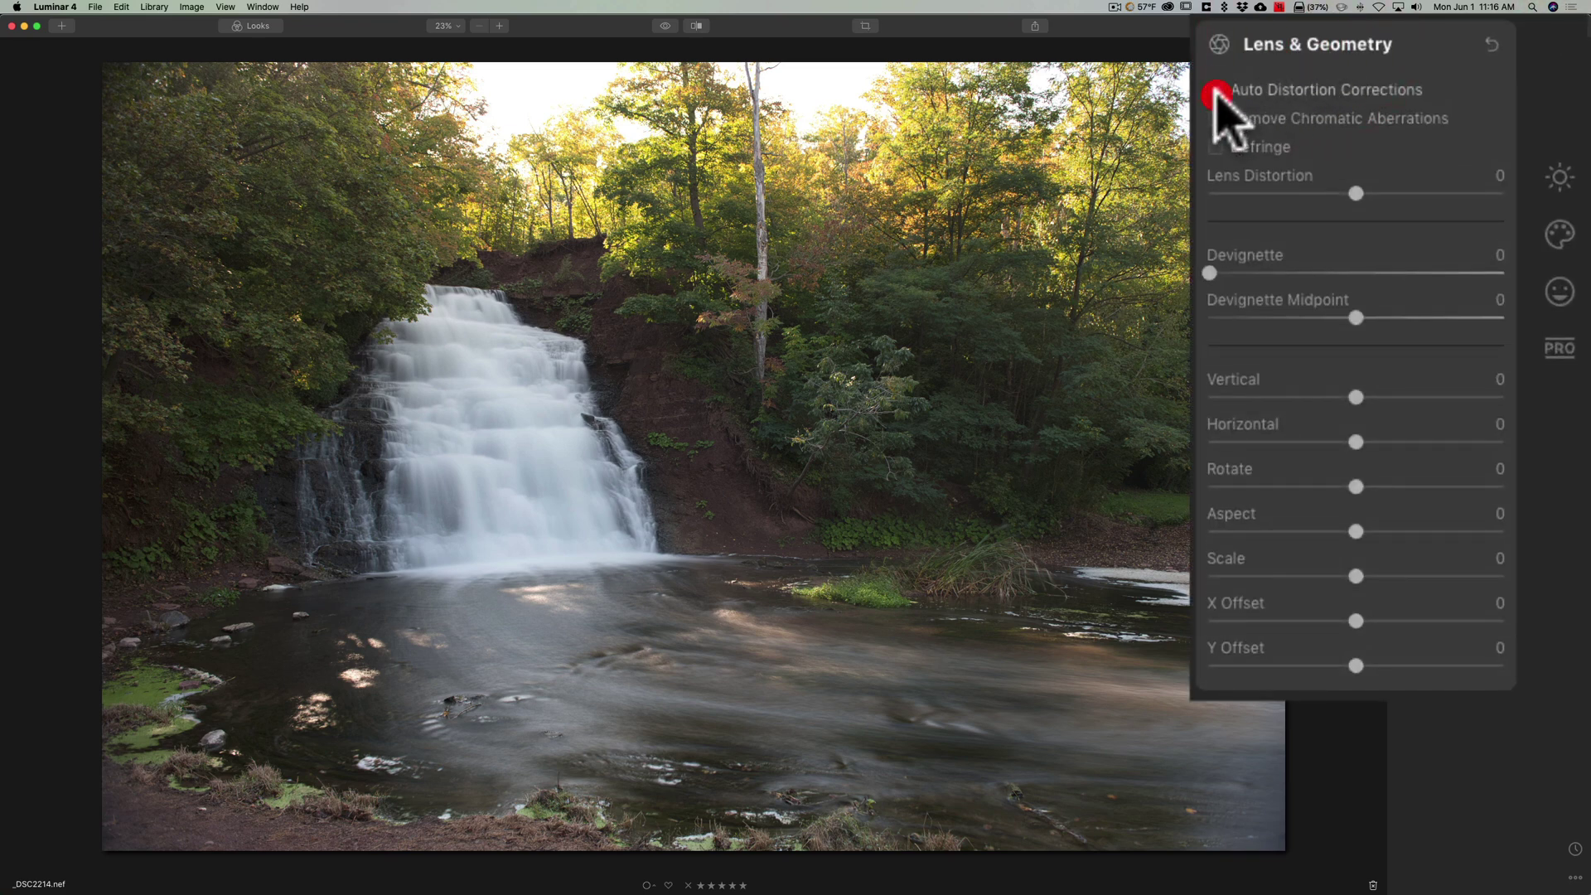
left_click(1216, 119)
left_click(1216, 149)
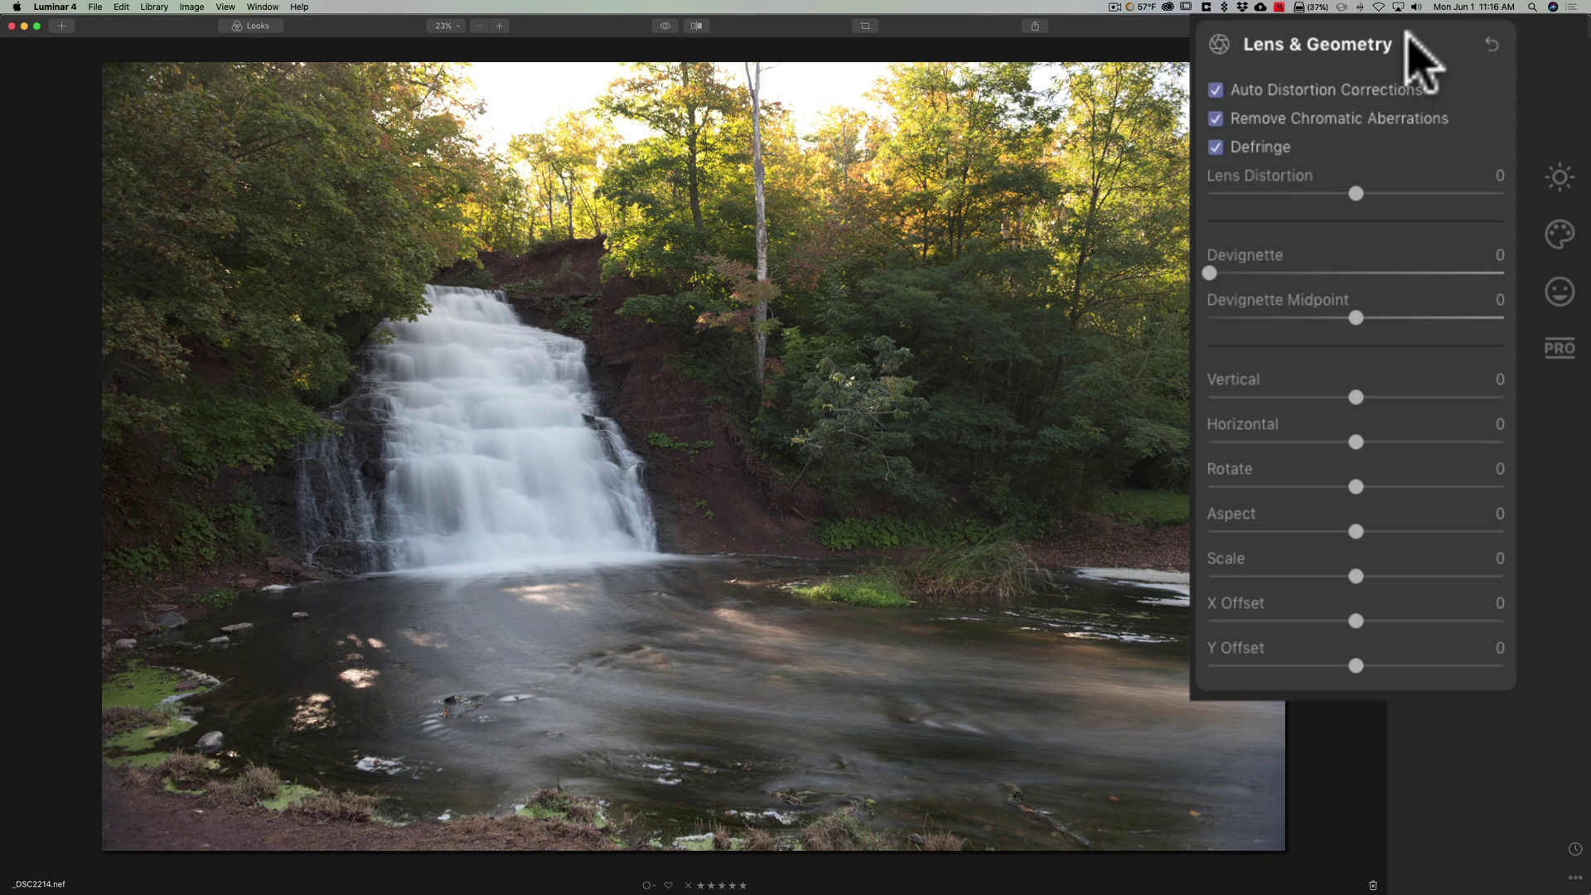
left_click(1409, 43)
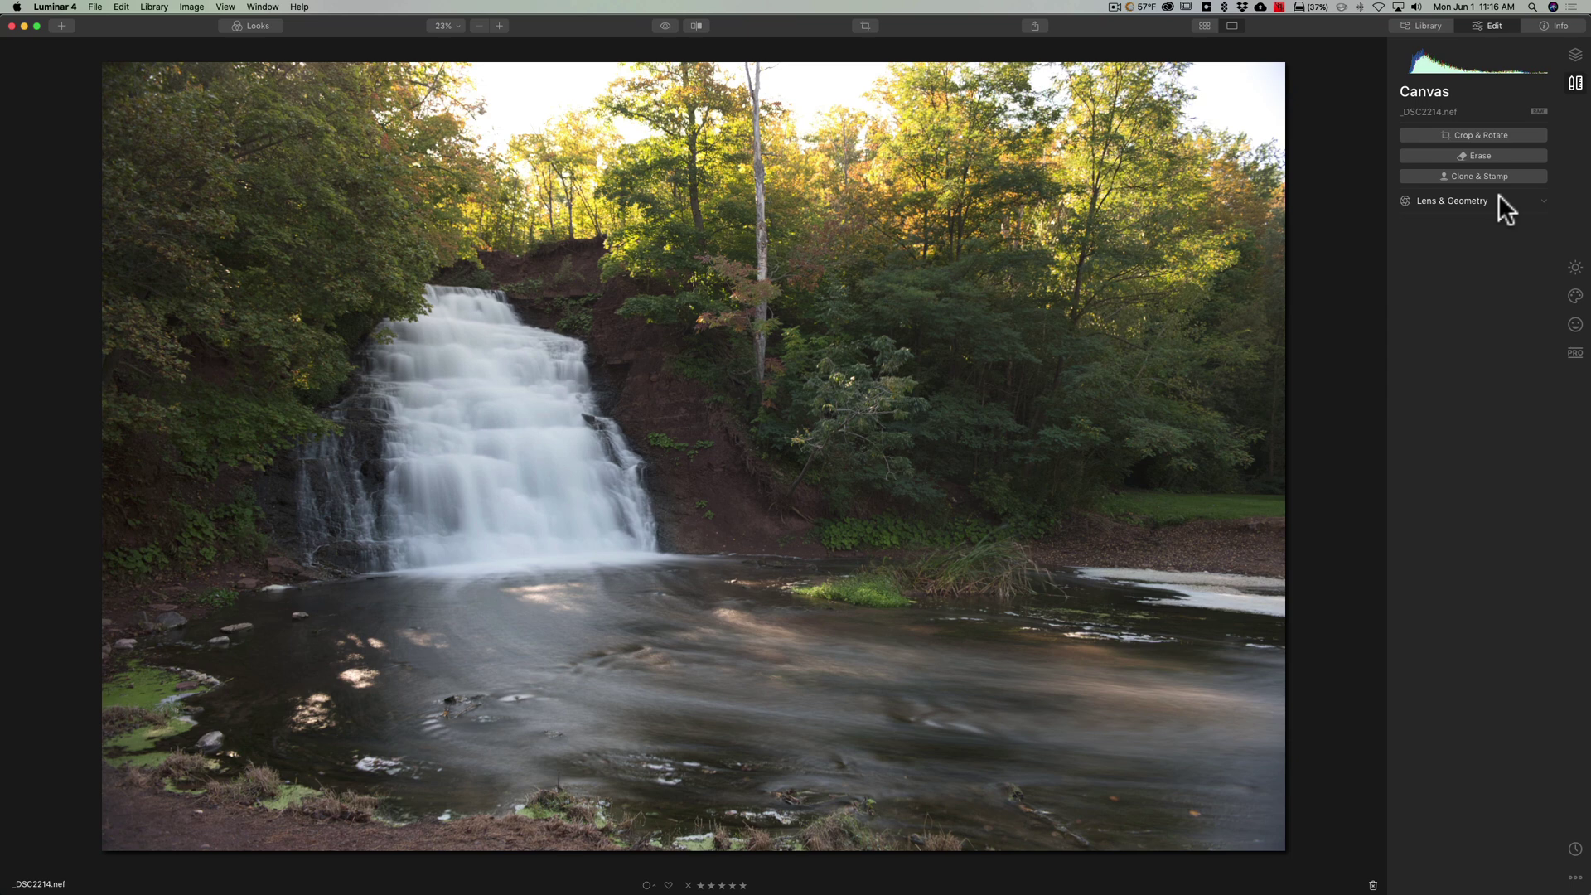
Step: Expand the Light tool's Advanced Settings and show the camera Profile choices
left_click(1571, 269)
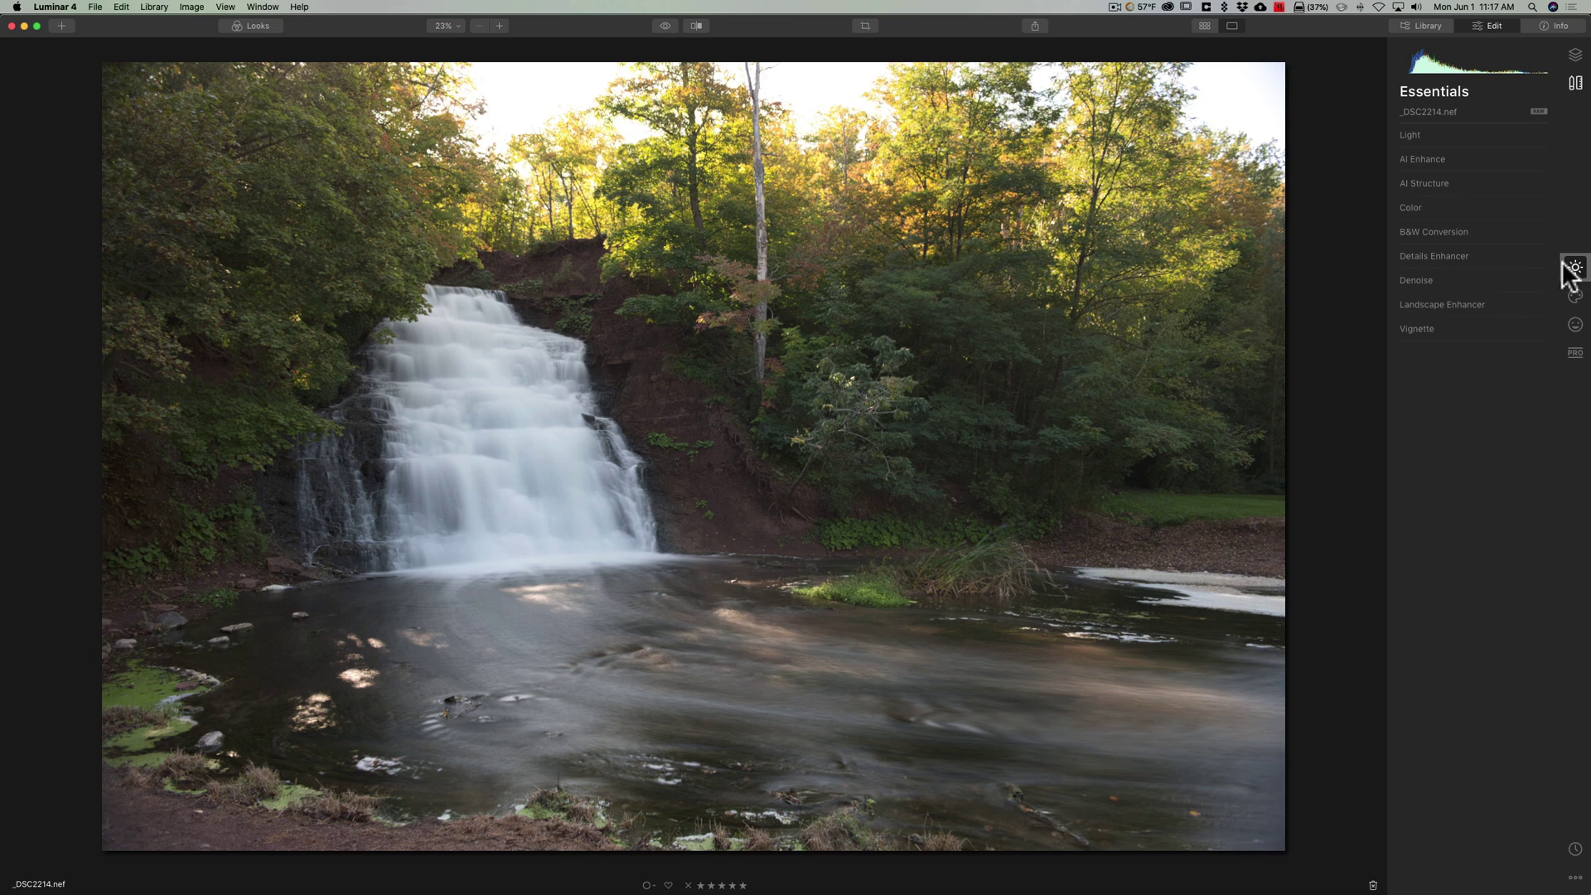
left_click(1465, 134)
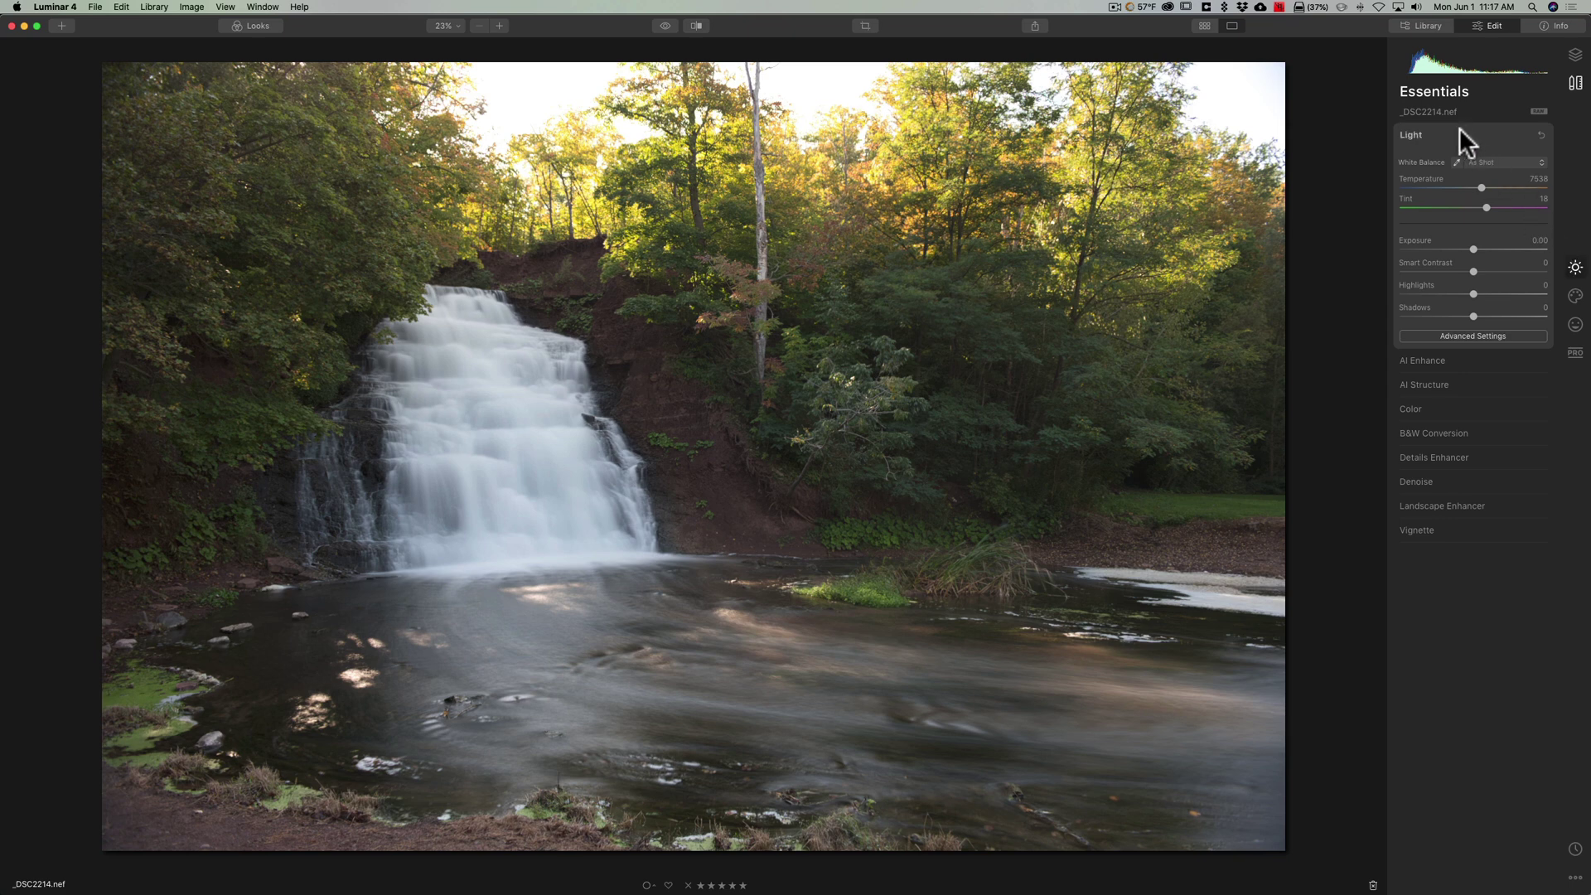
left_click(1477, 336)
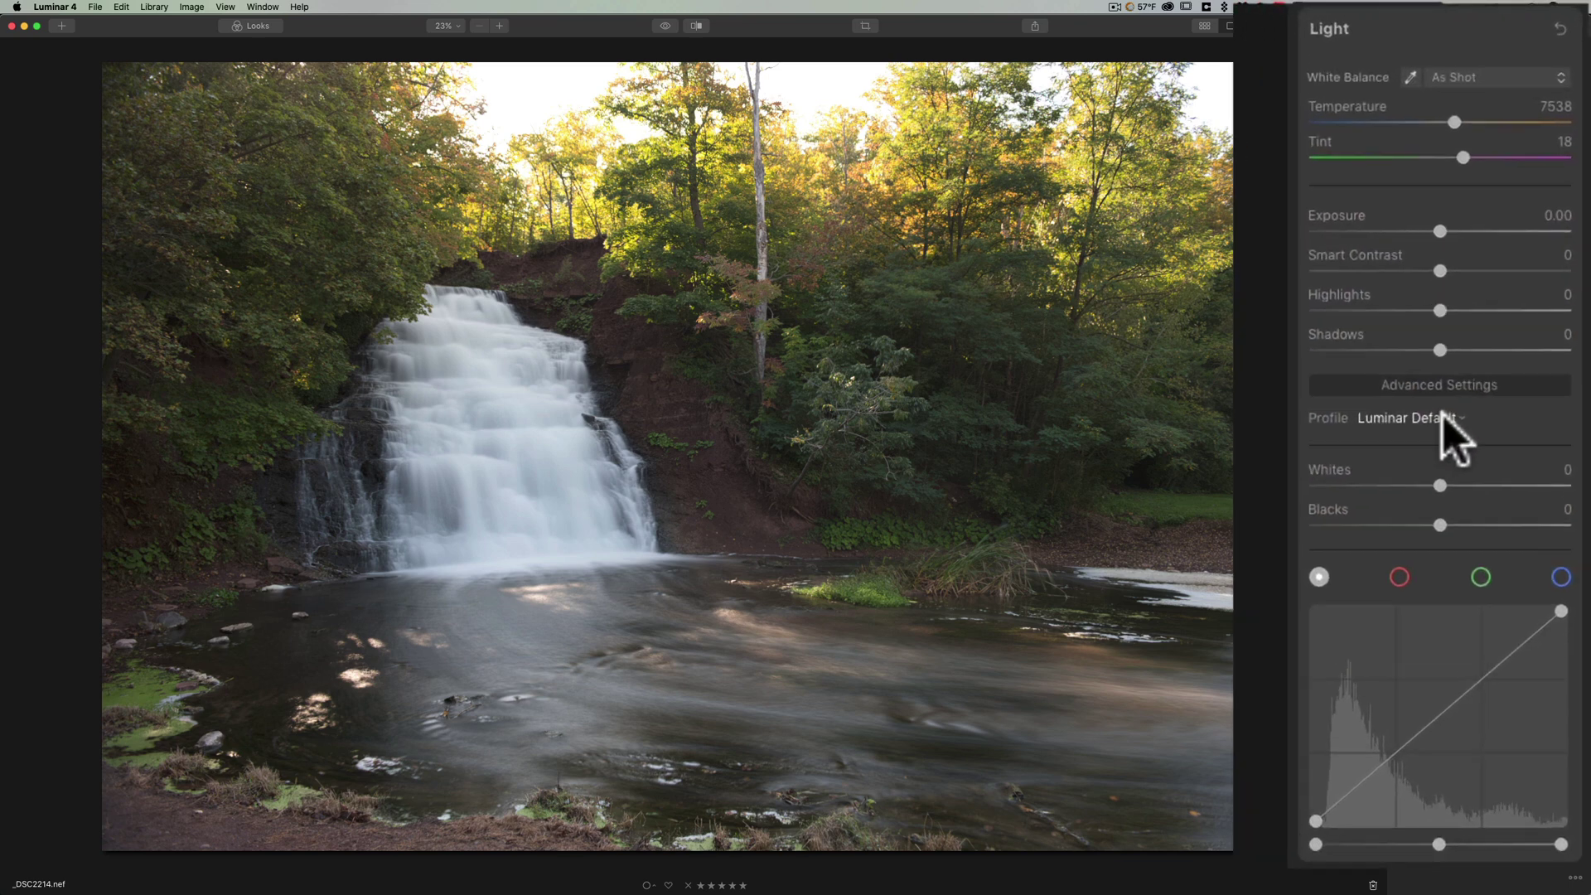
left_click(1444, 416)
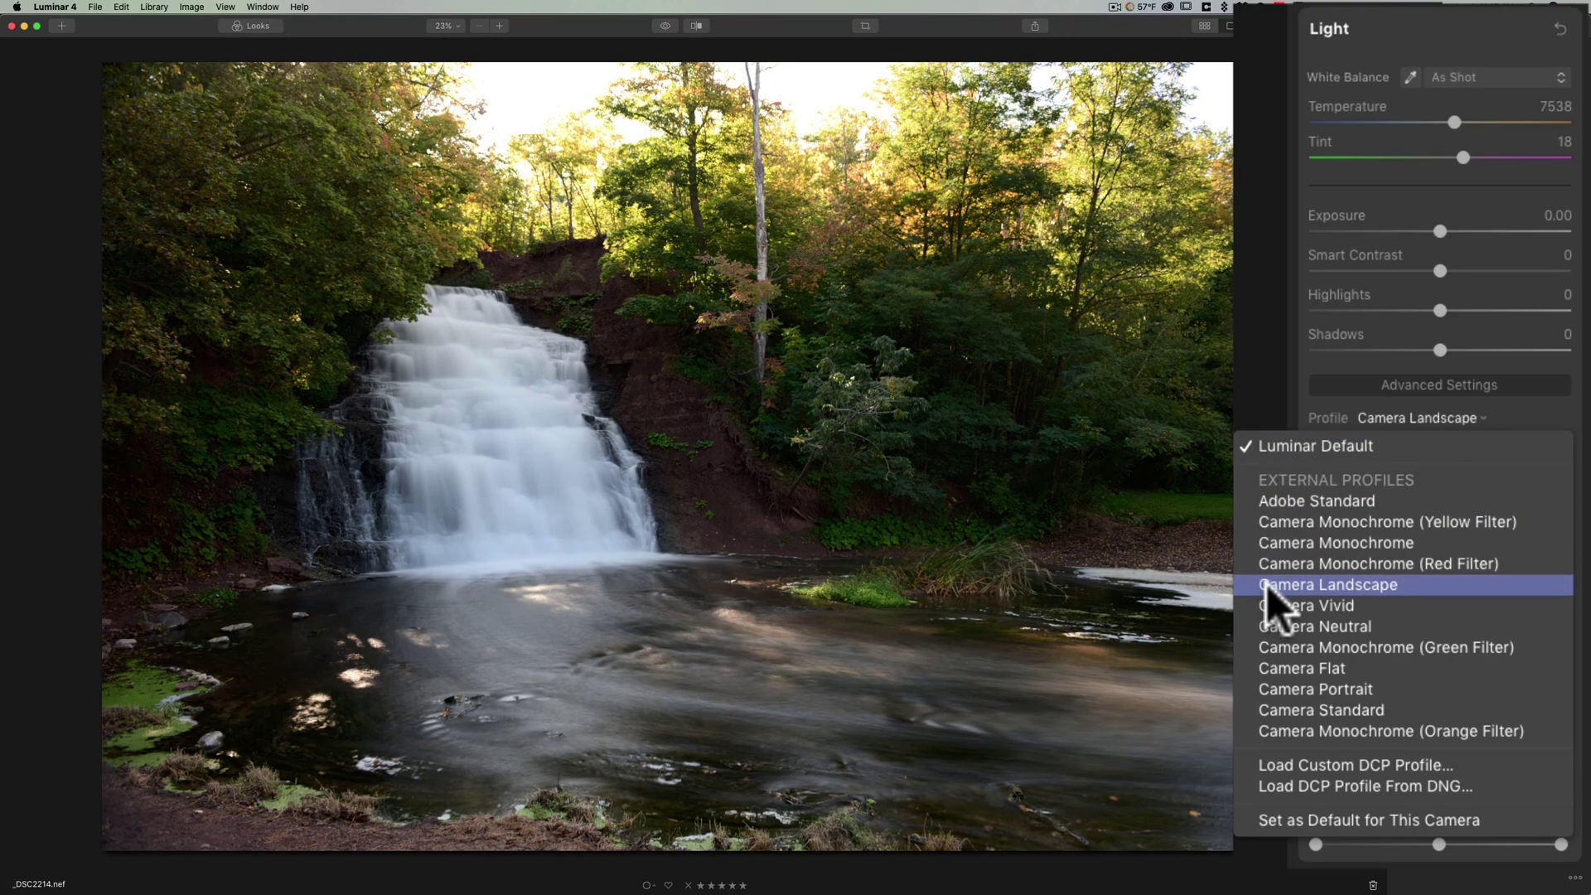
Step: Apply the Camera Vivid profile to the waterfall photo
left_click(1312, 603)
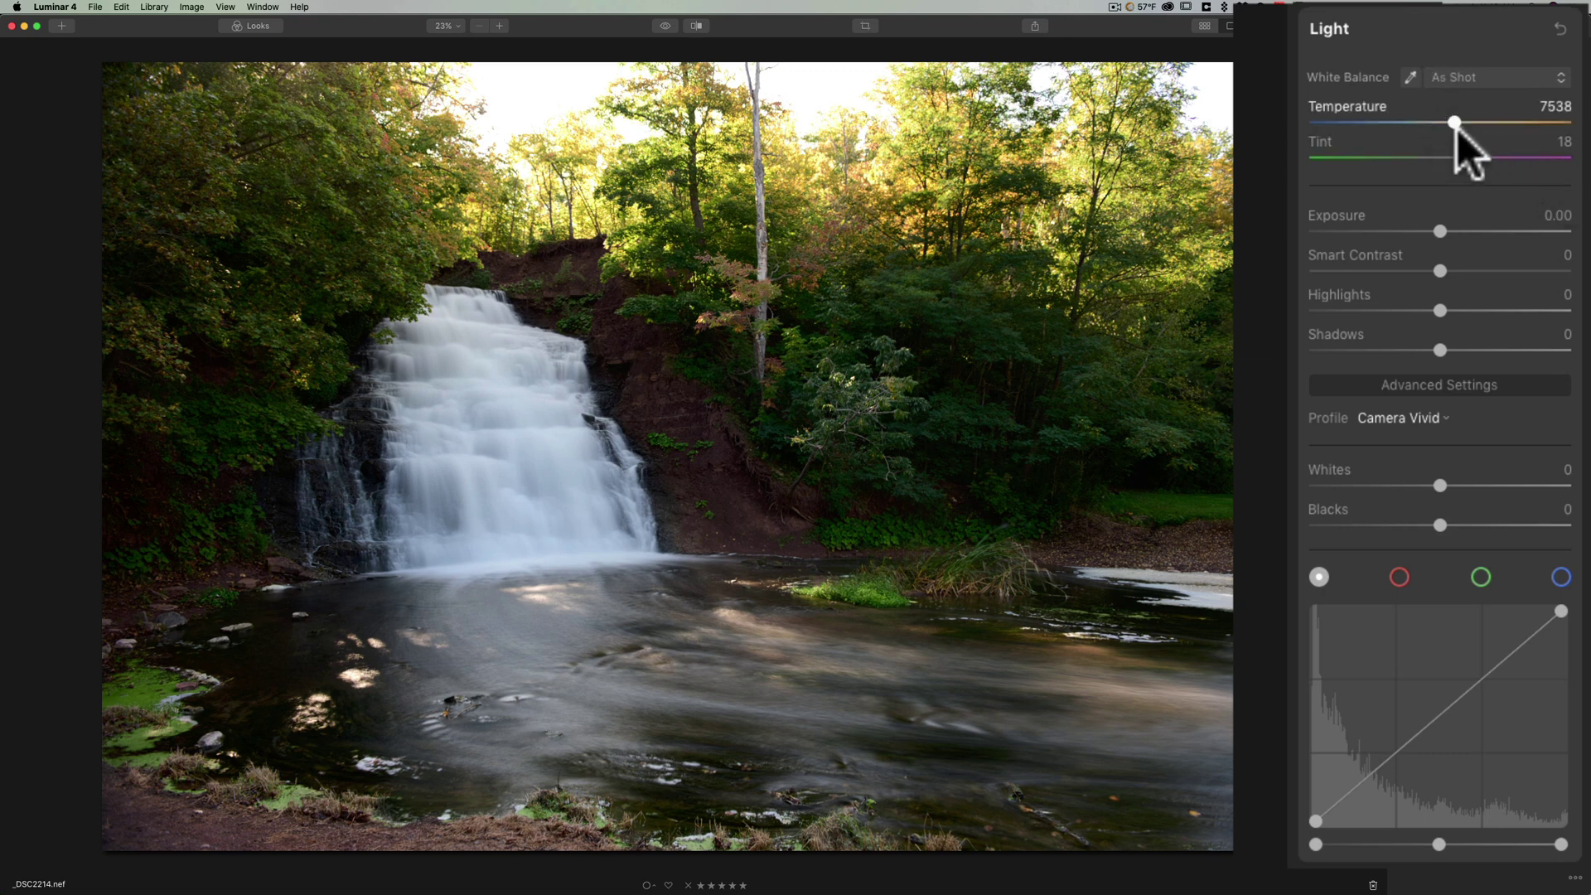
Step: Set Temperature 8131, Highlights -59 and Shadows 55, check whites clipping, and lower Blacks to -29
left_click_drag(1453, 121, 1459, 121)
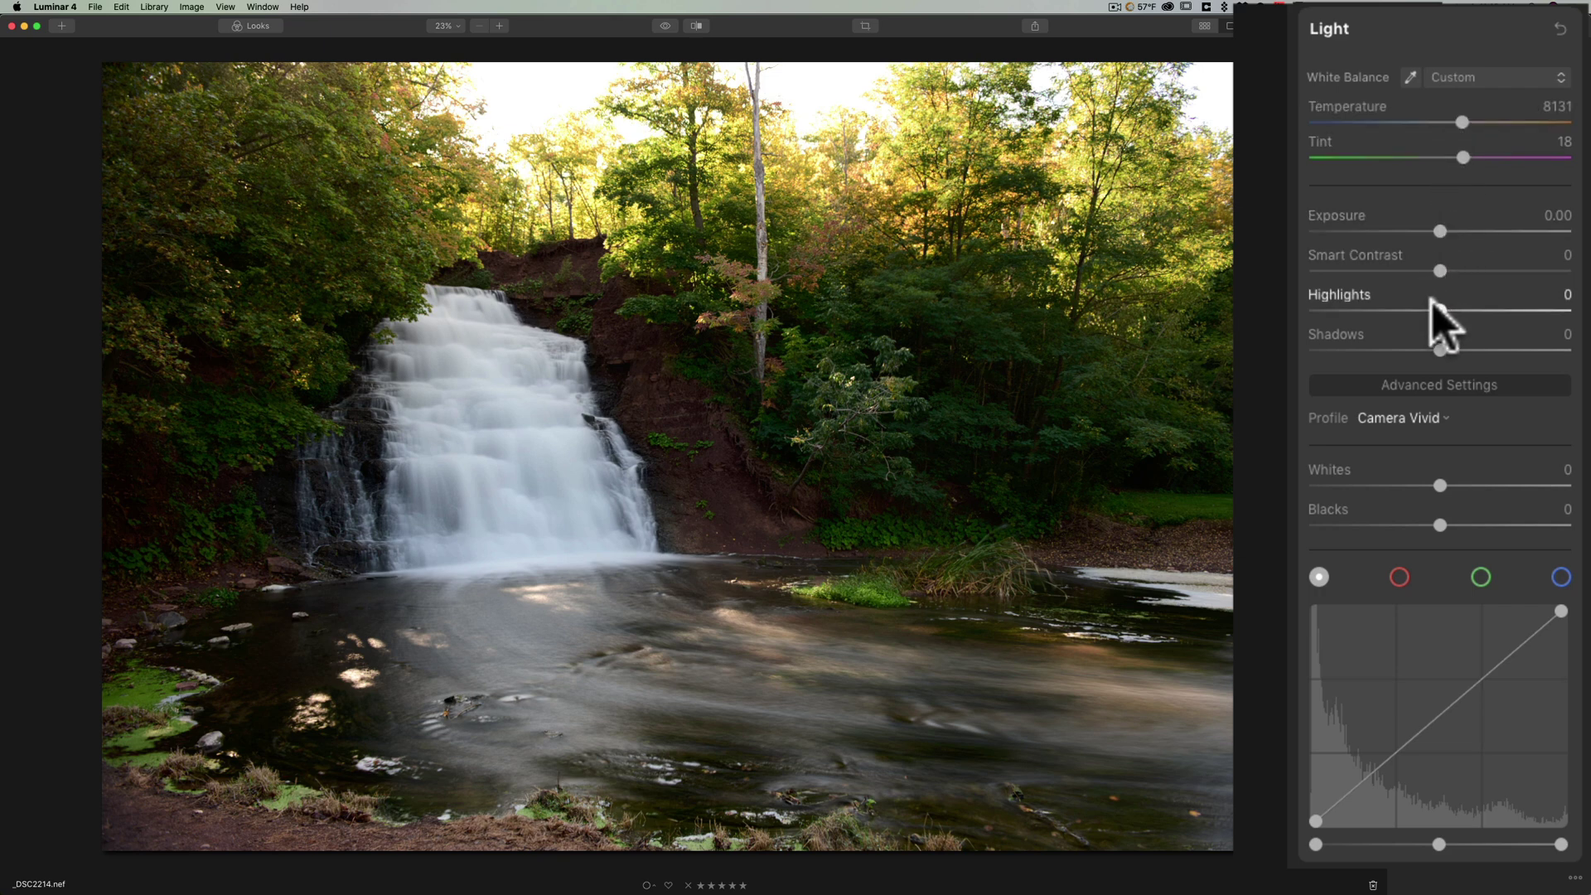
left_click_drag(1443, 313, 1510, 349)
left_click(1513, 349)
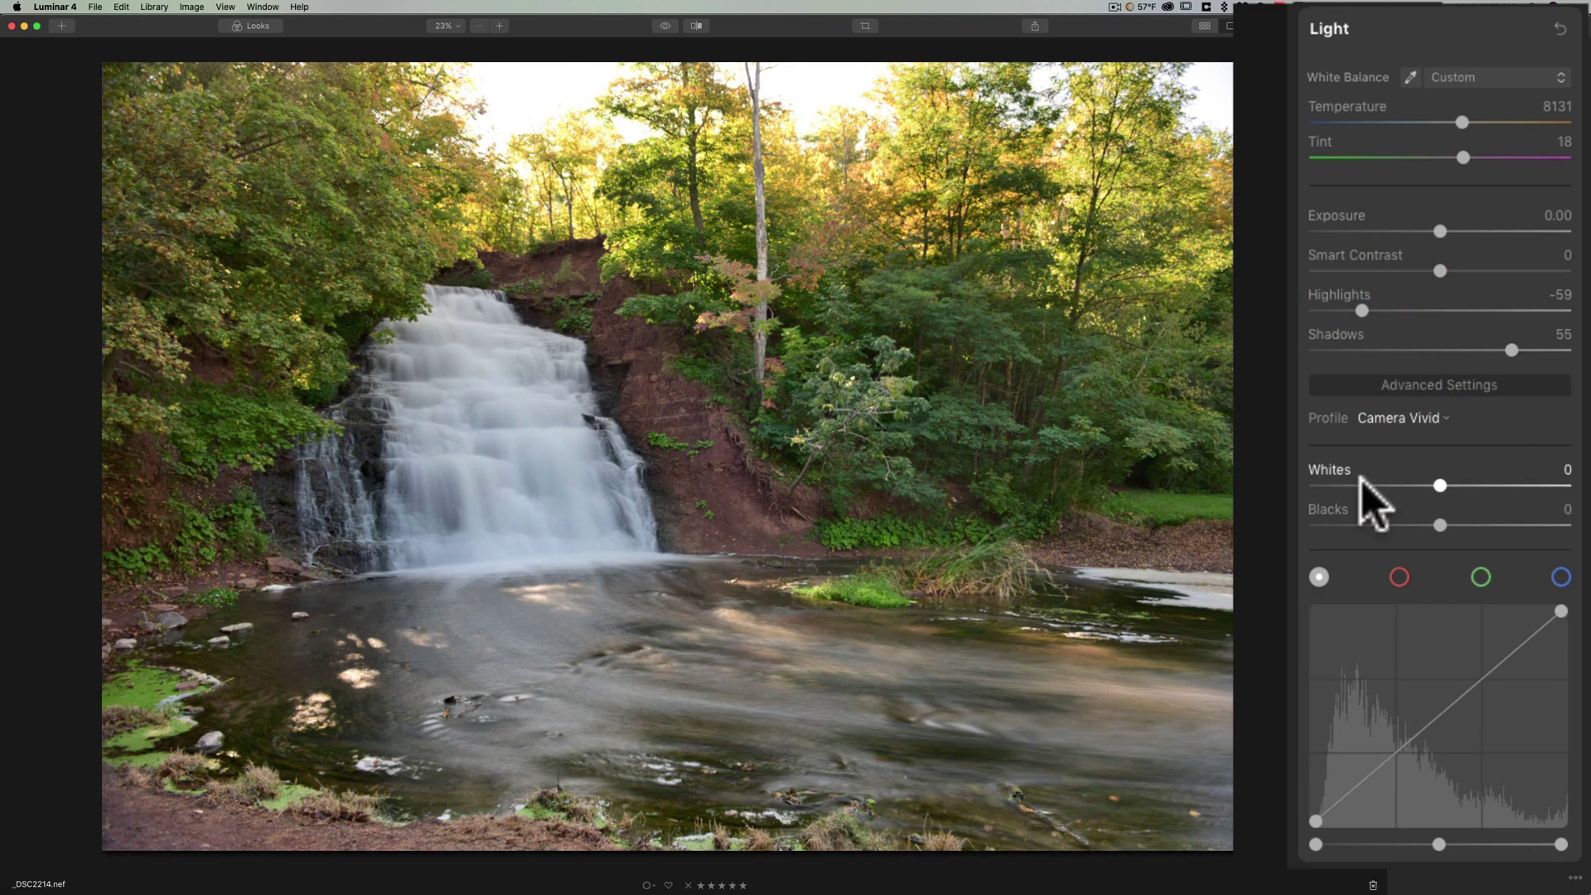
left_click(1439, 486, "alt")
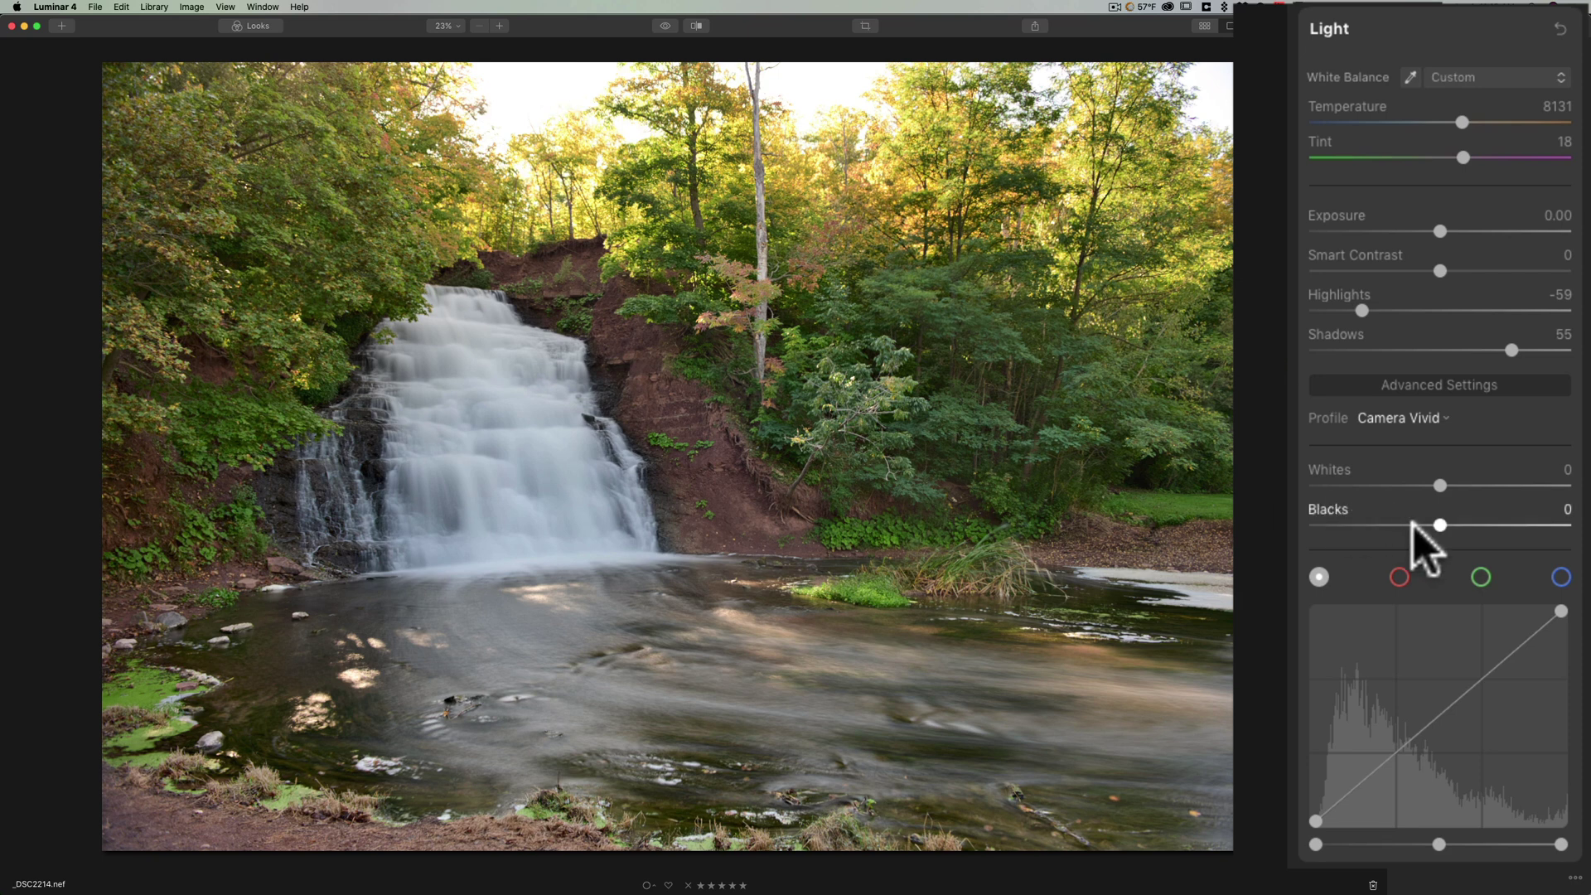
left_click_drag(1440, 524, 1399, 523)
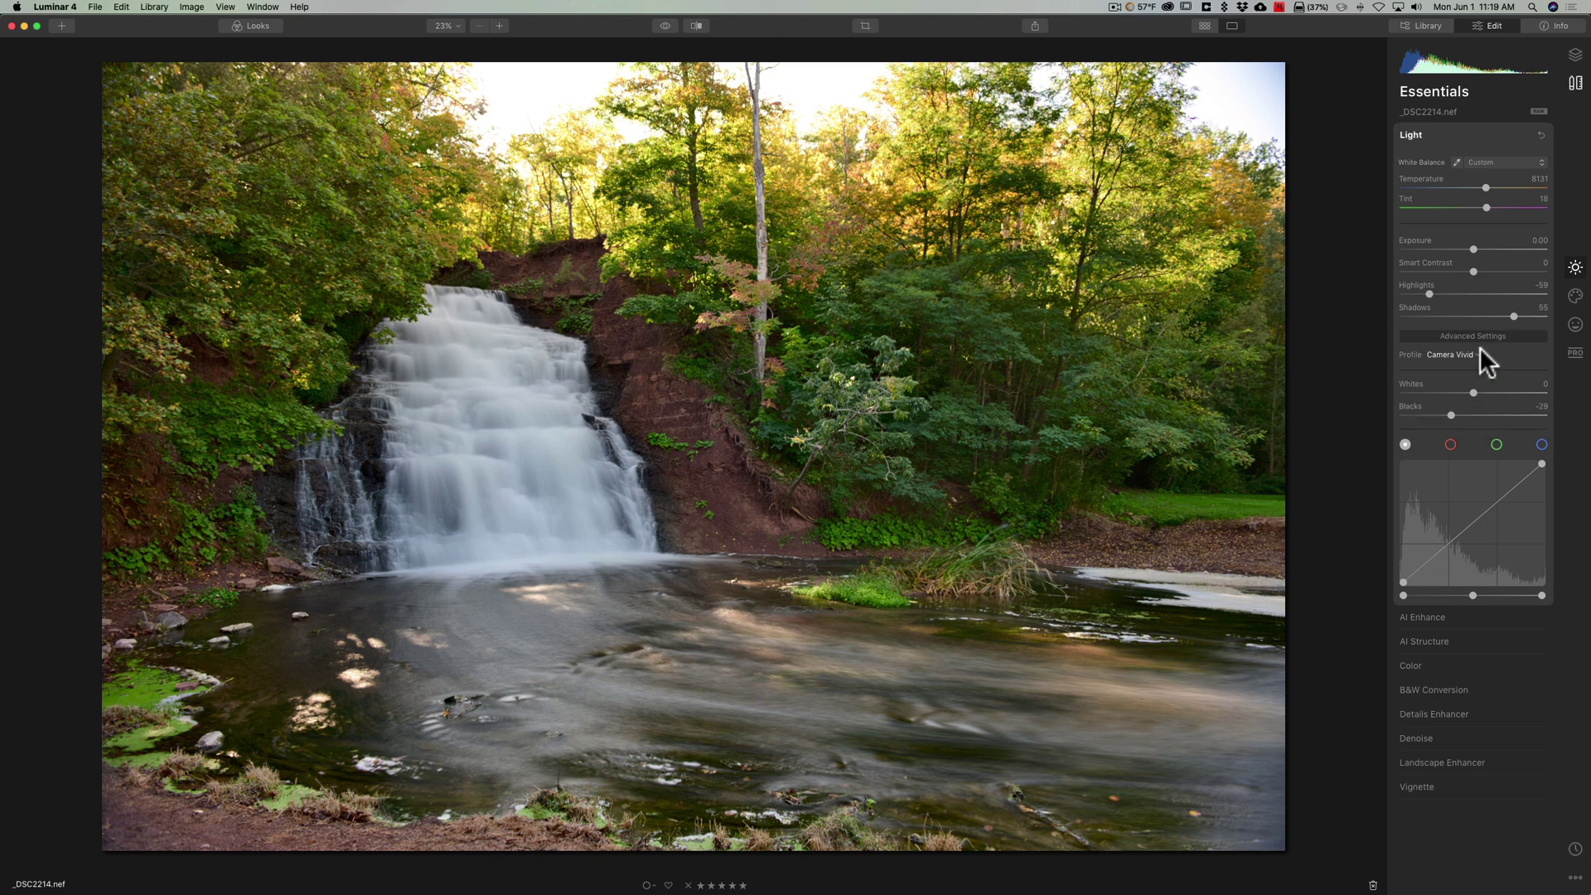
Step: Set Luminosity and Color Denoise to 13, checking the noise at 100% zoom
left_click(1456, 147)
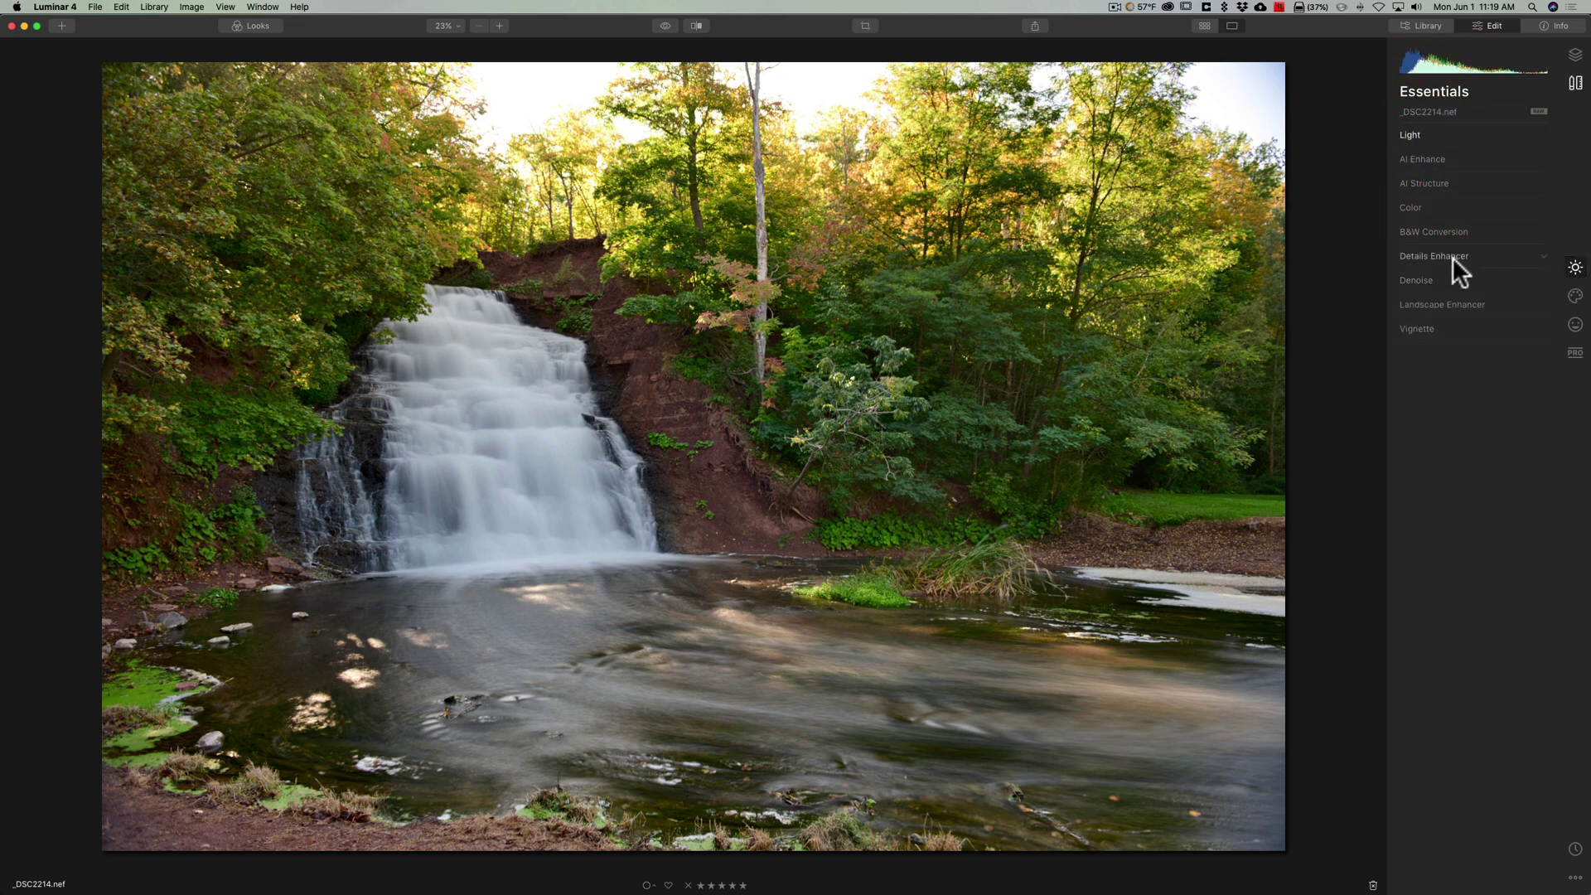
left_click(1449, 280)
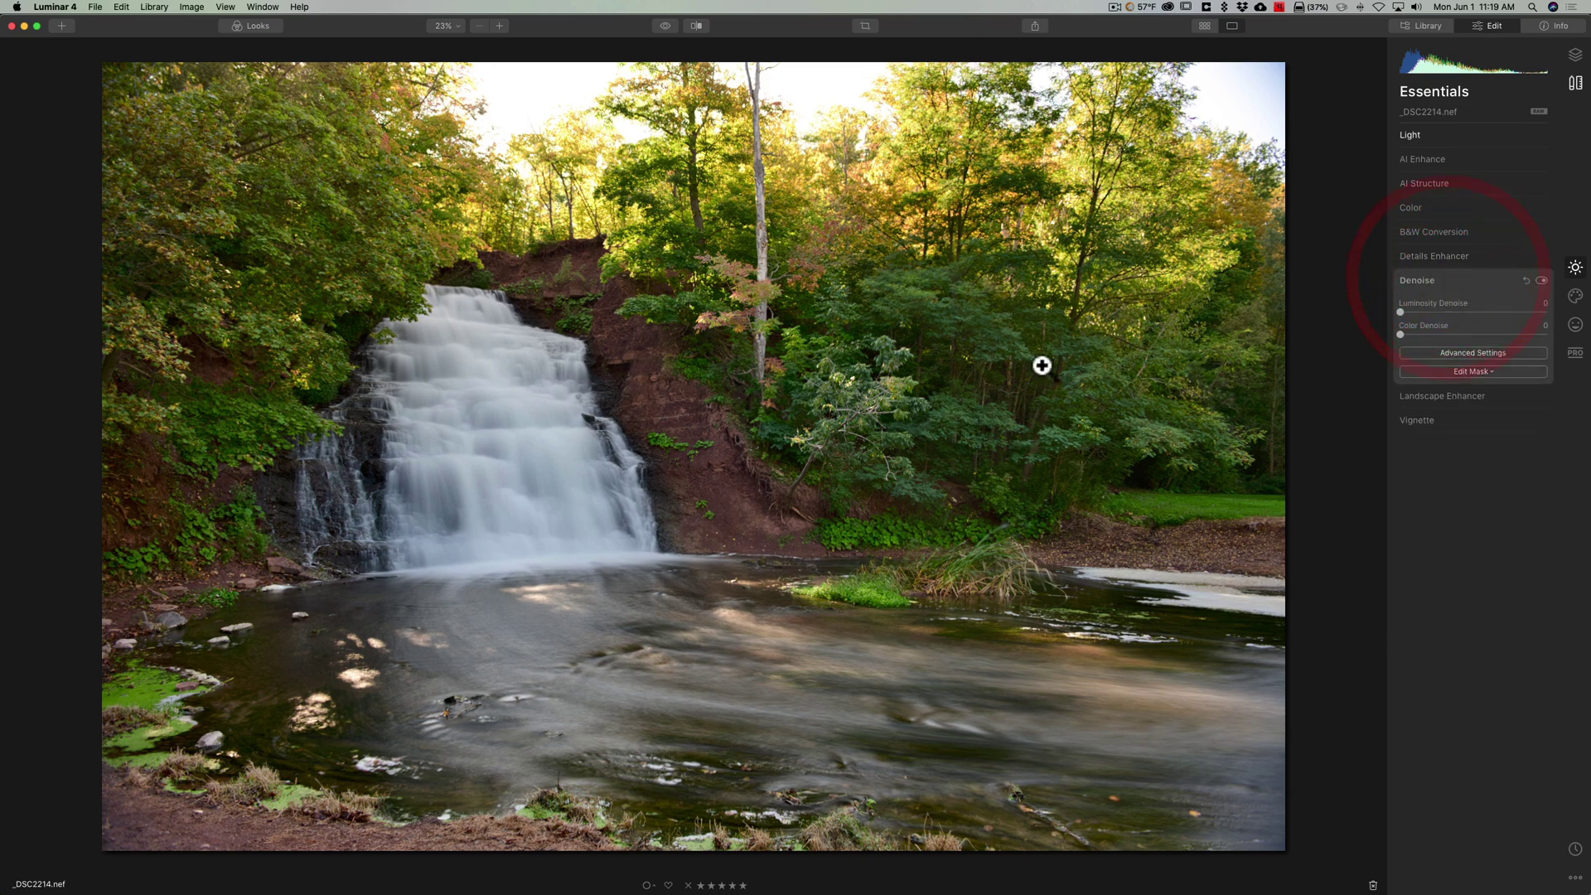
left_click(579, 256)
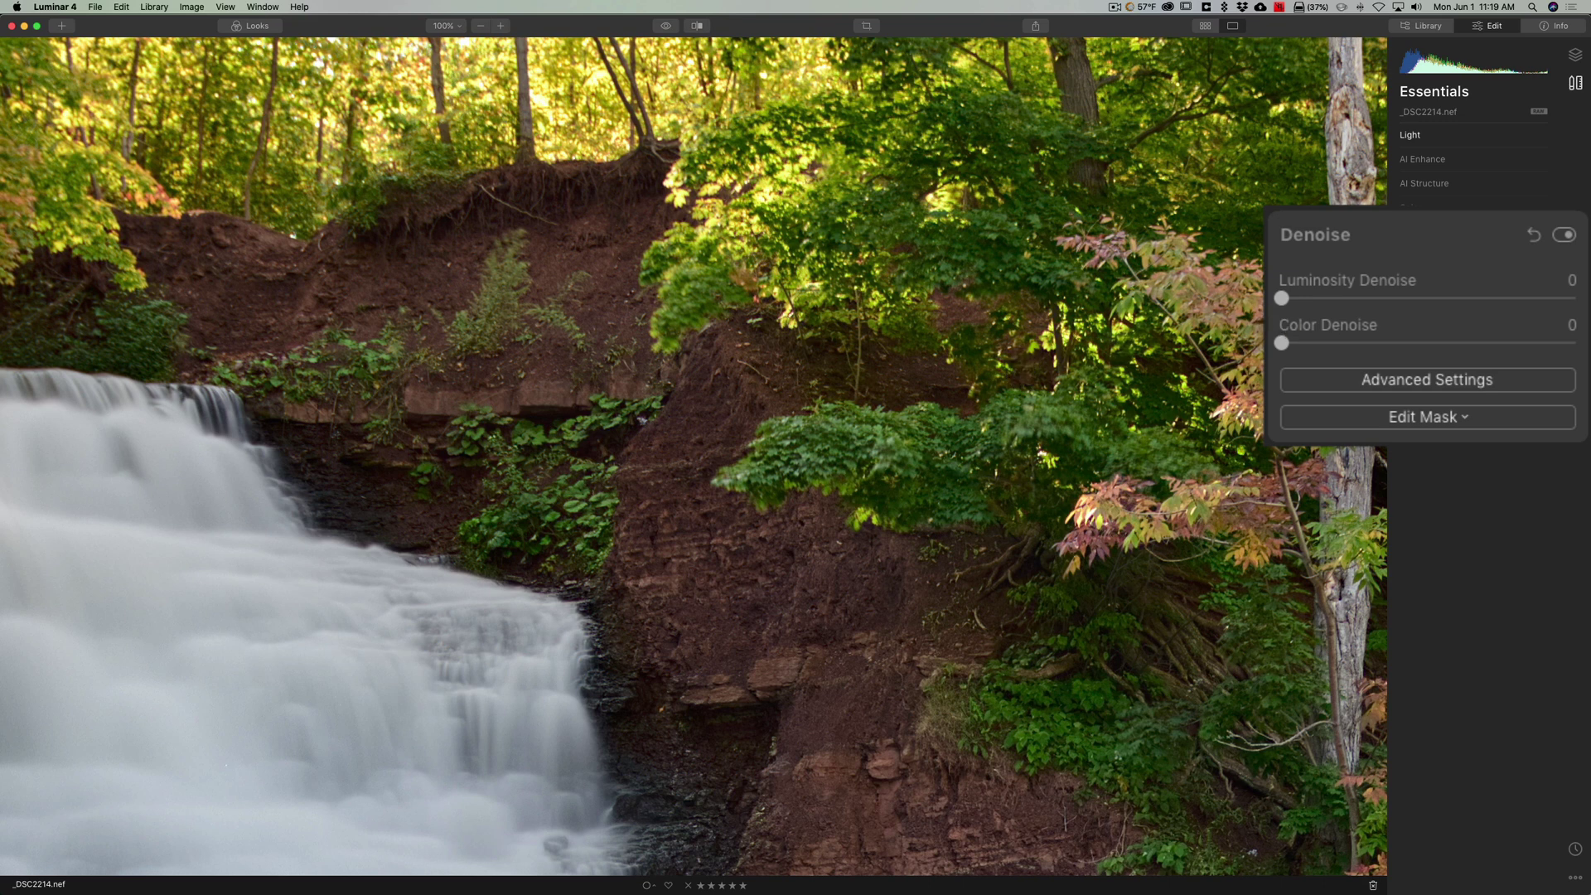
left_click_drag(1282, 297, 1321, 298)
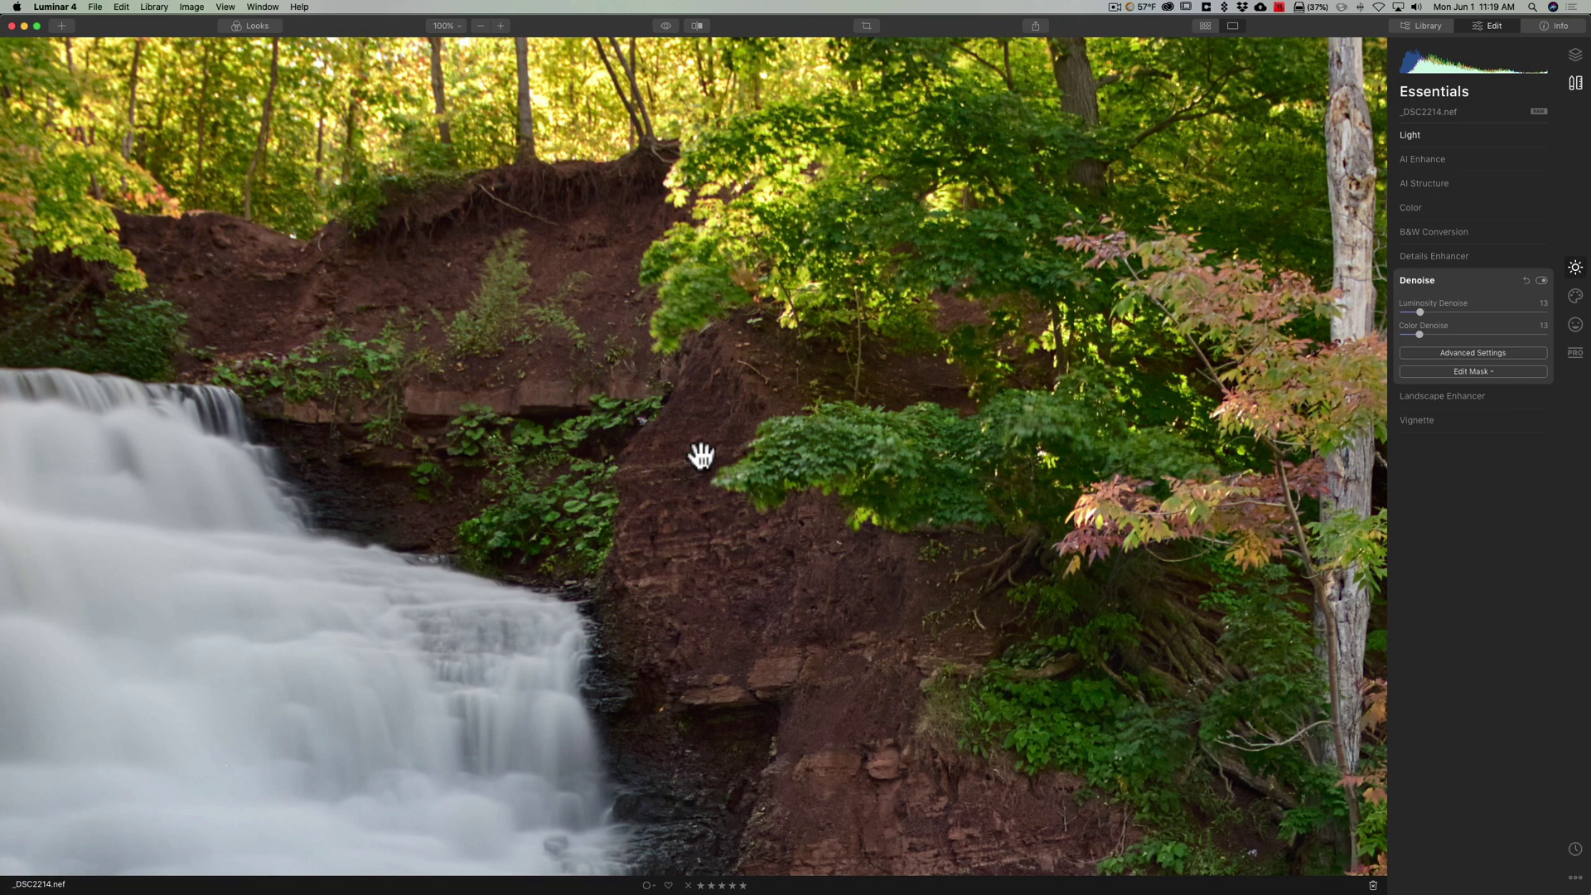
left_click(701, 456)
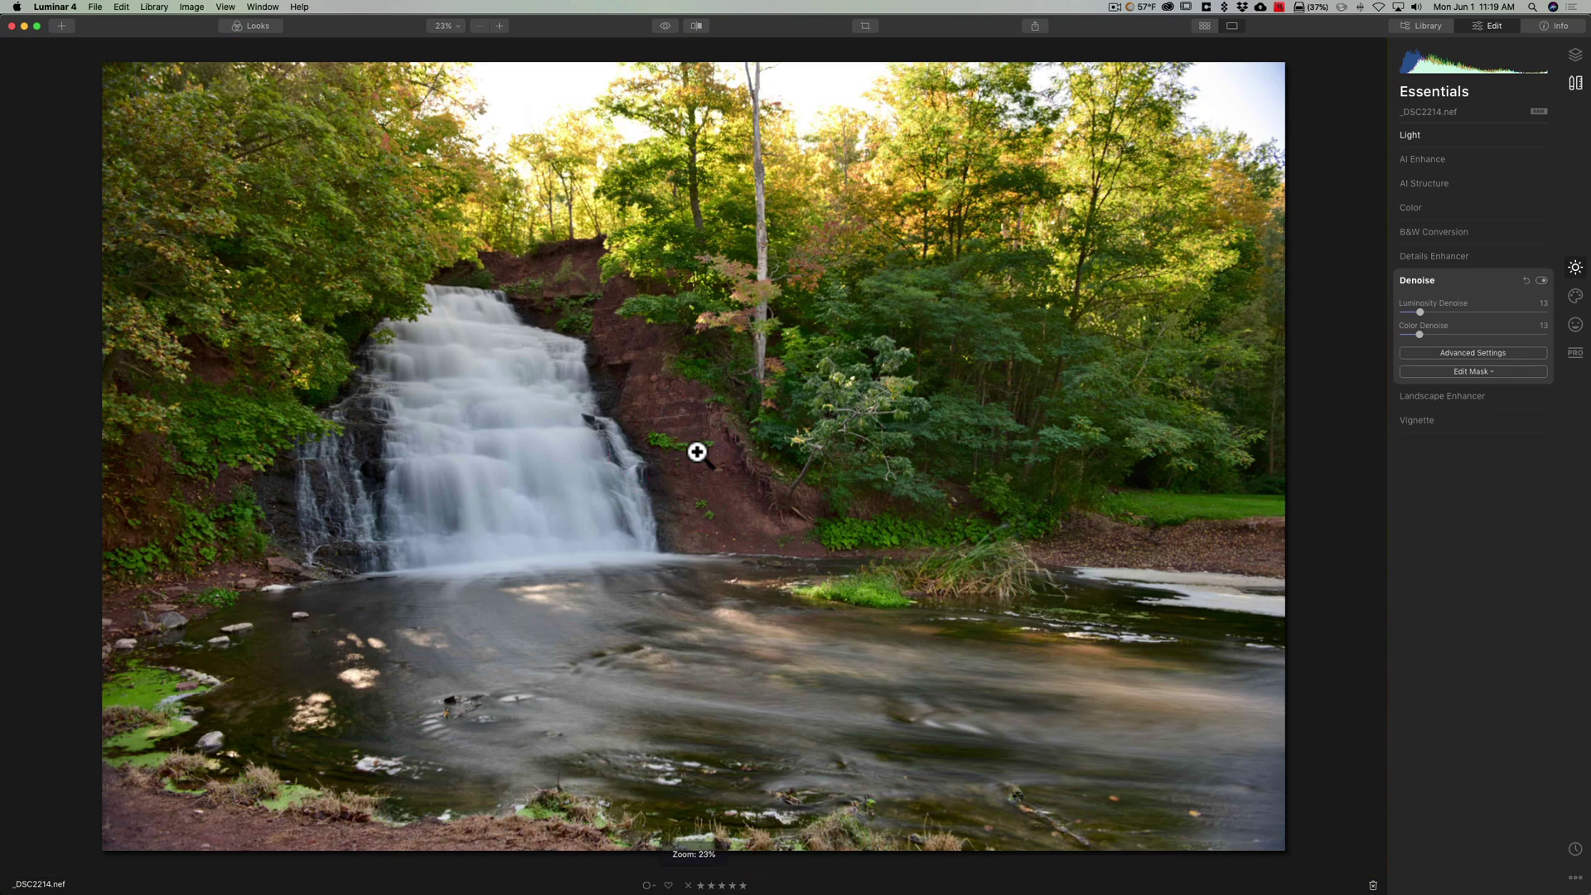
left_click(1463, 270)
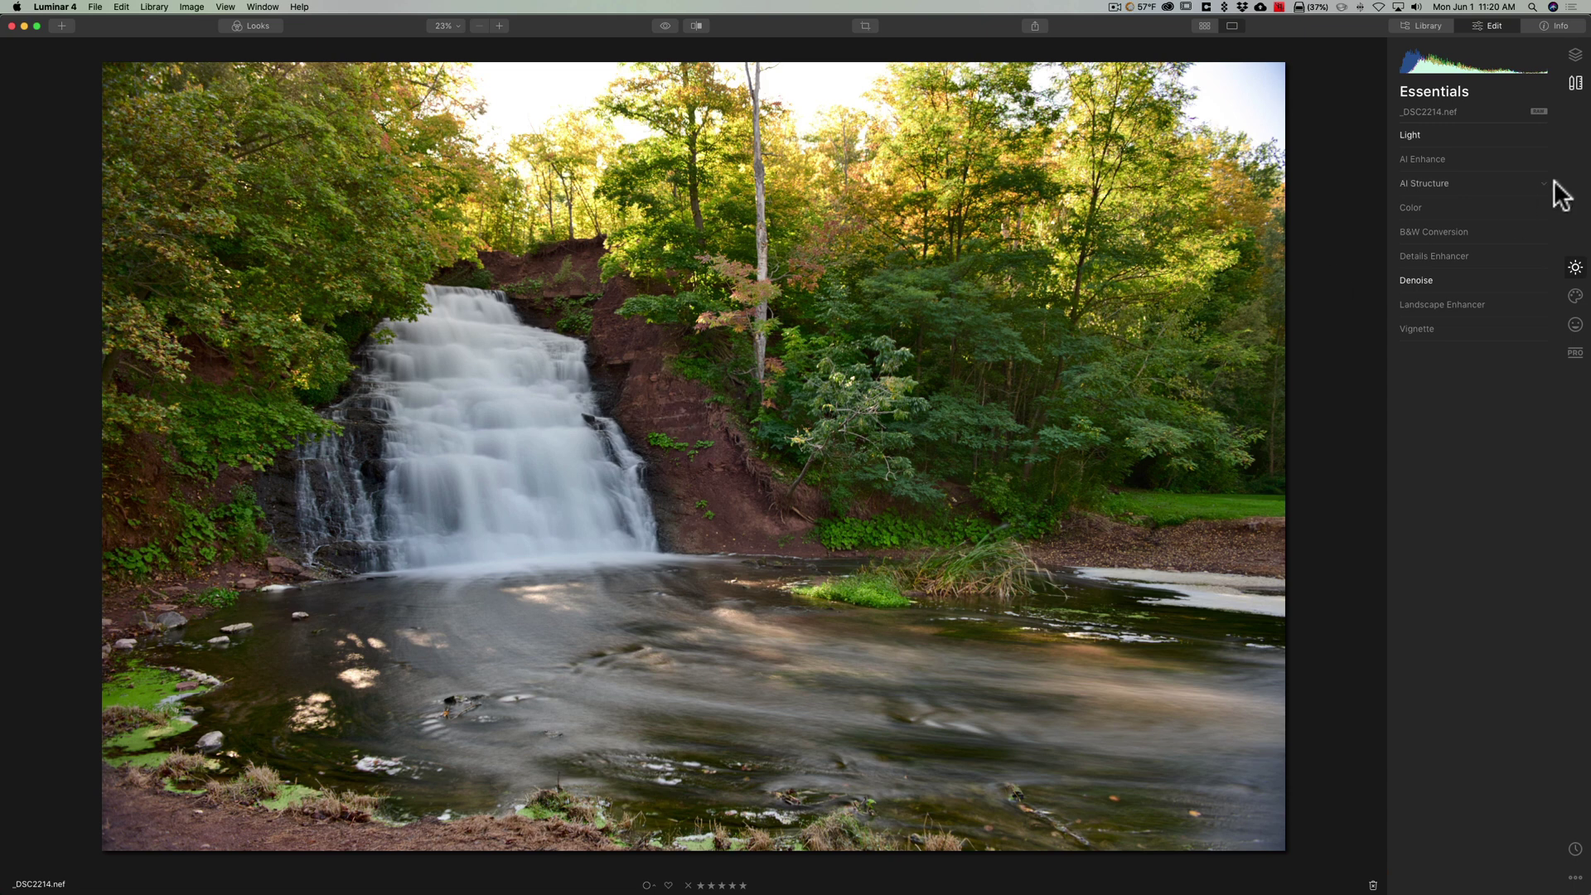
Step: Add a new adjustment layer and raise its Light Exposure to 1.04
left_click(1576, 55)
left_click(1541, 91)
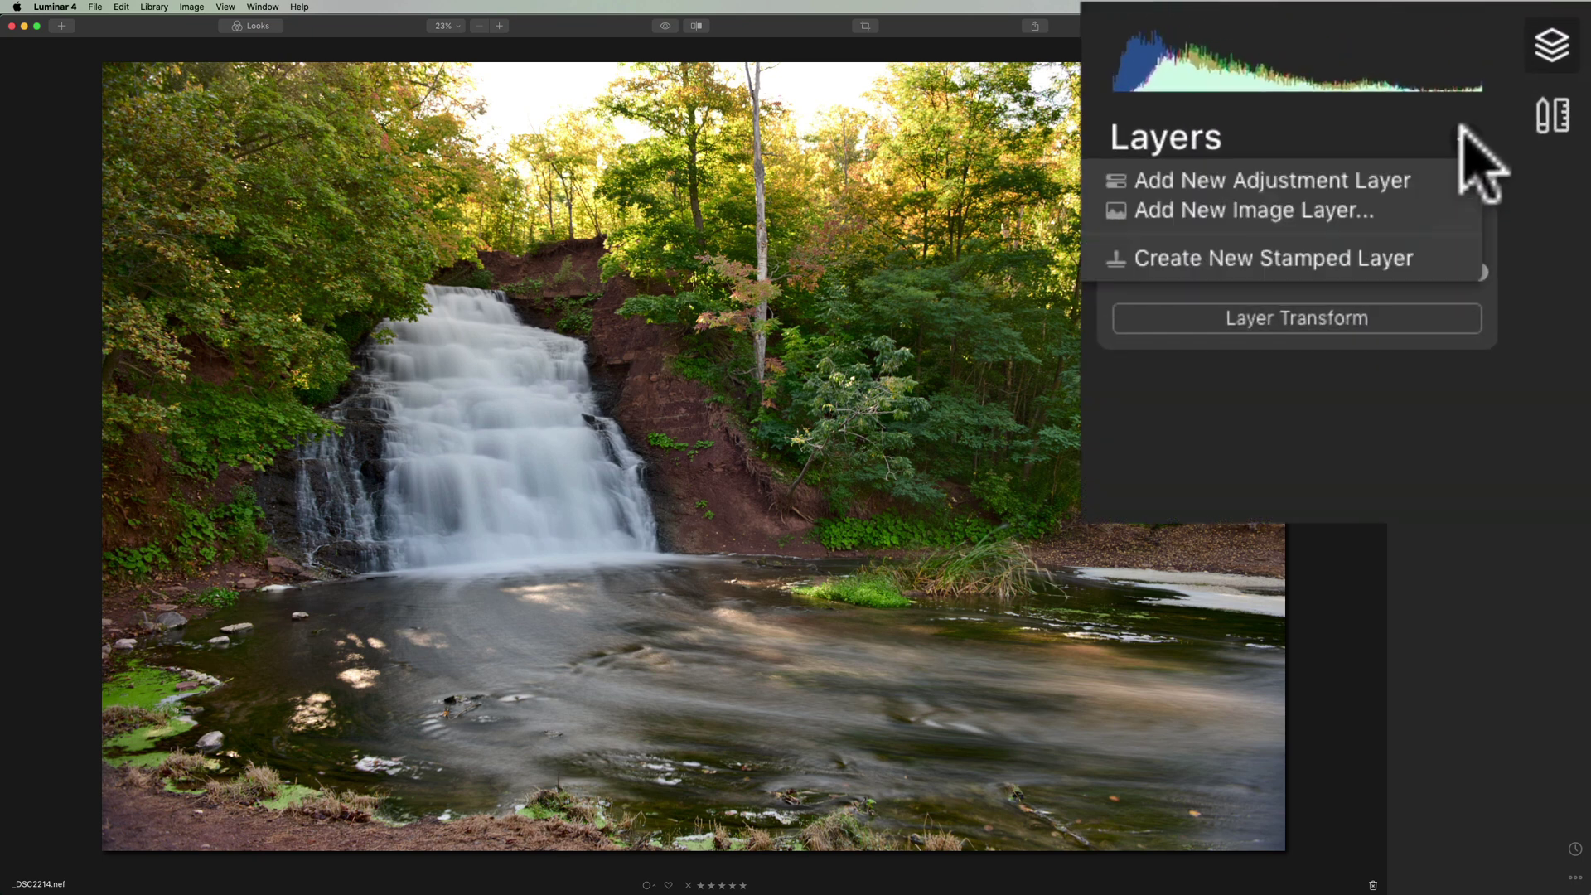
left_click(1264, 181)
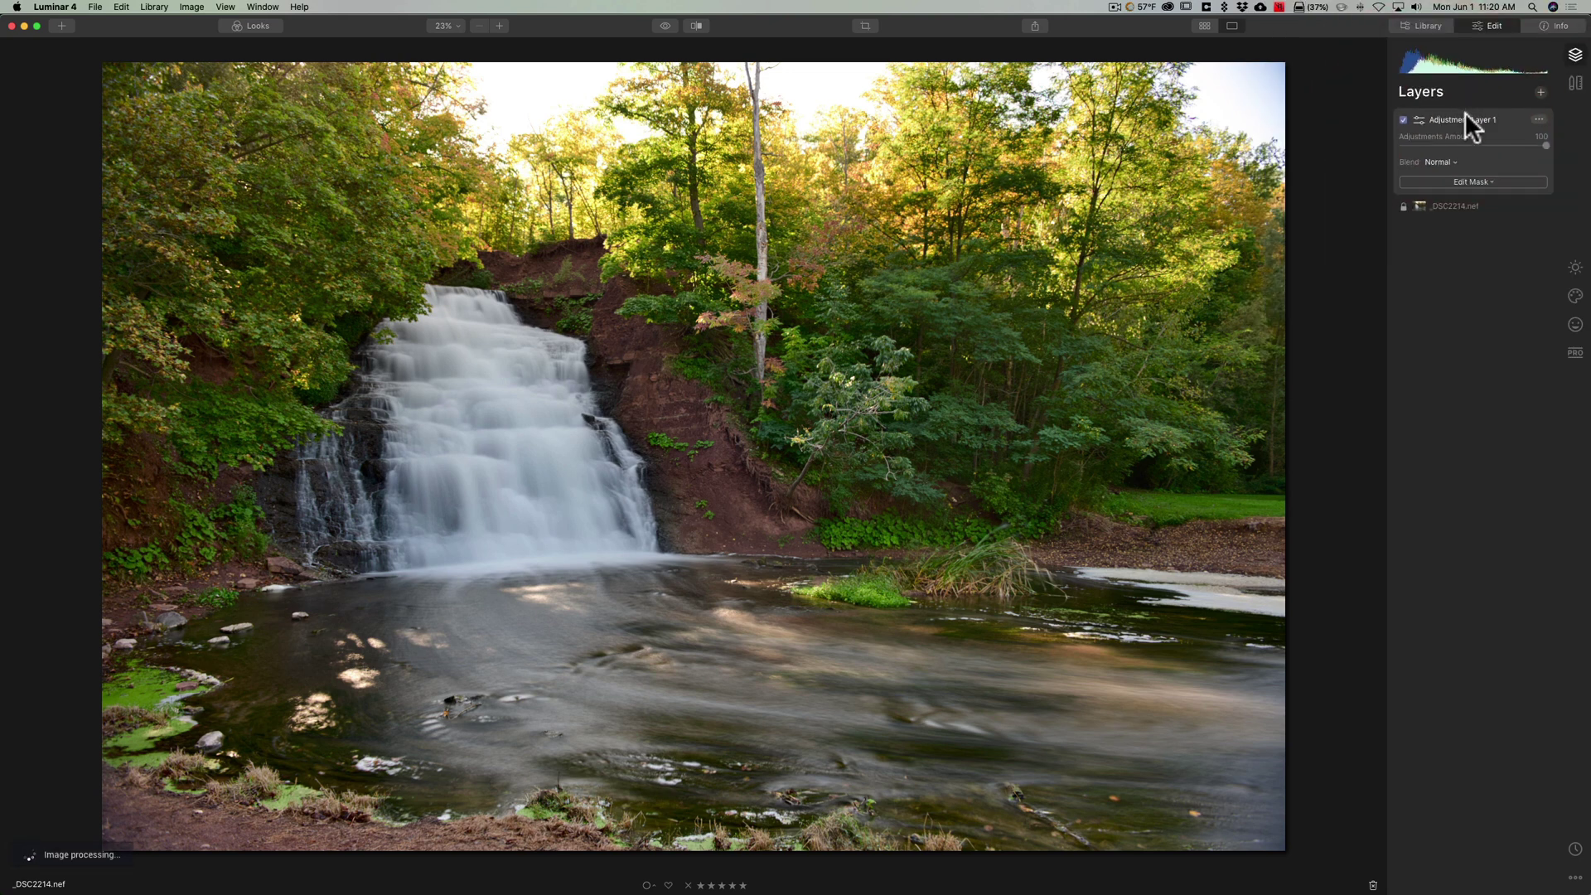
left_click(1574, 267)
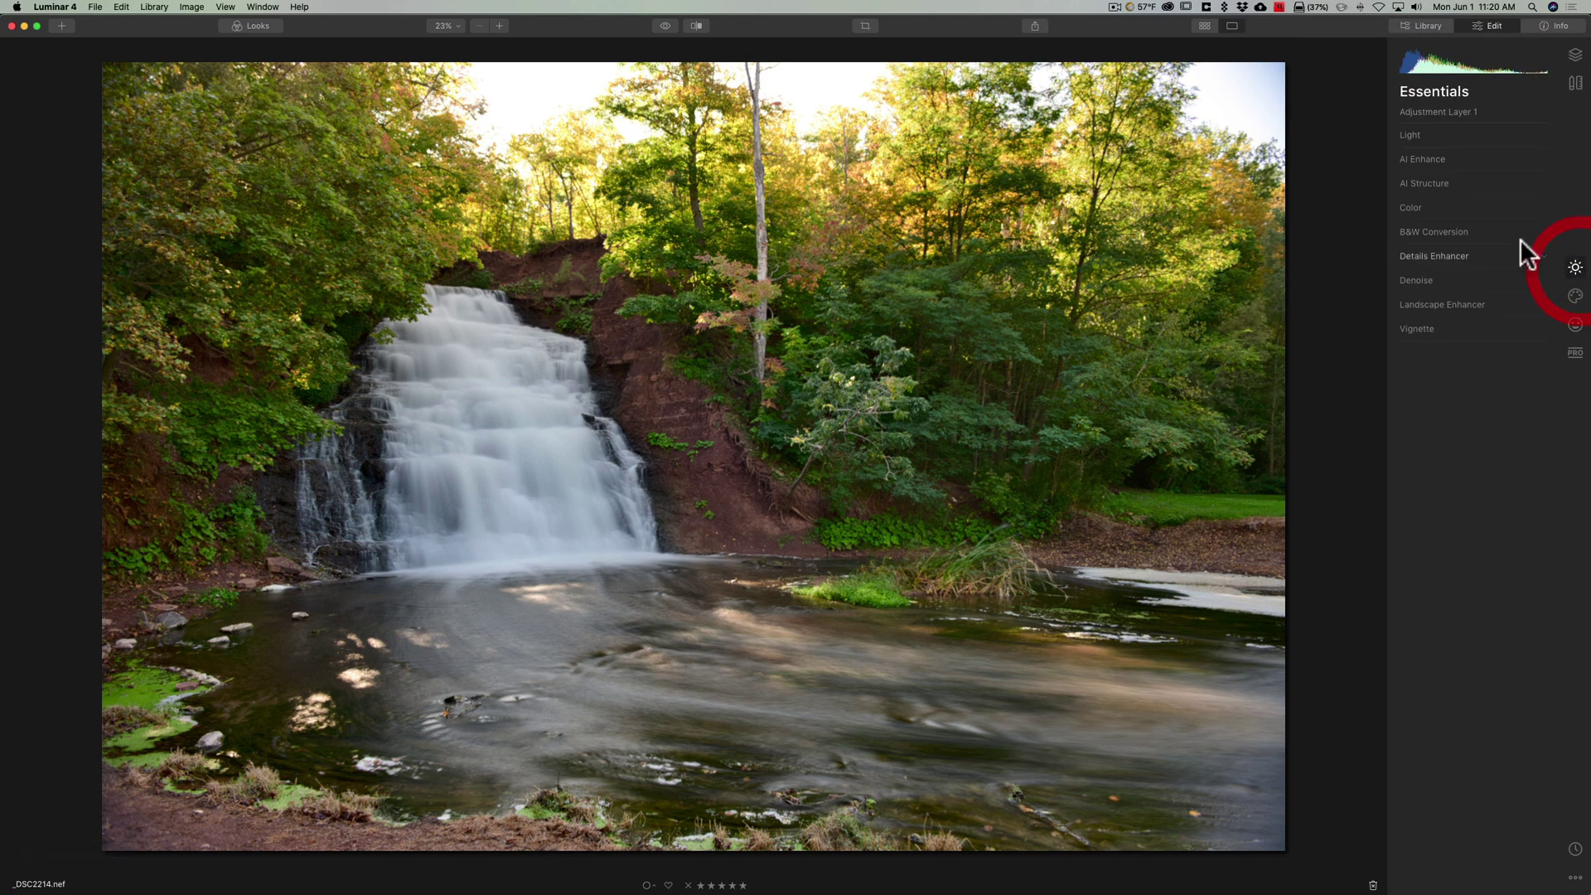
left_click(1462, 133)
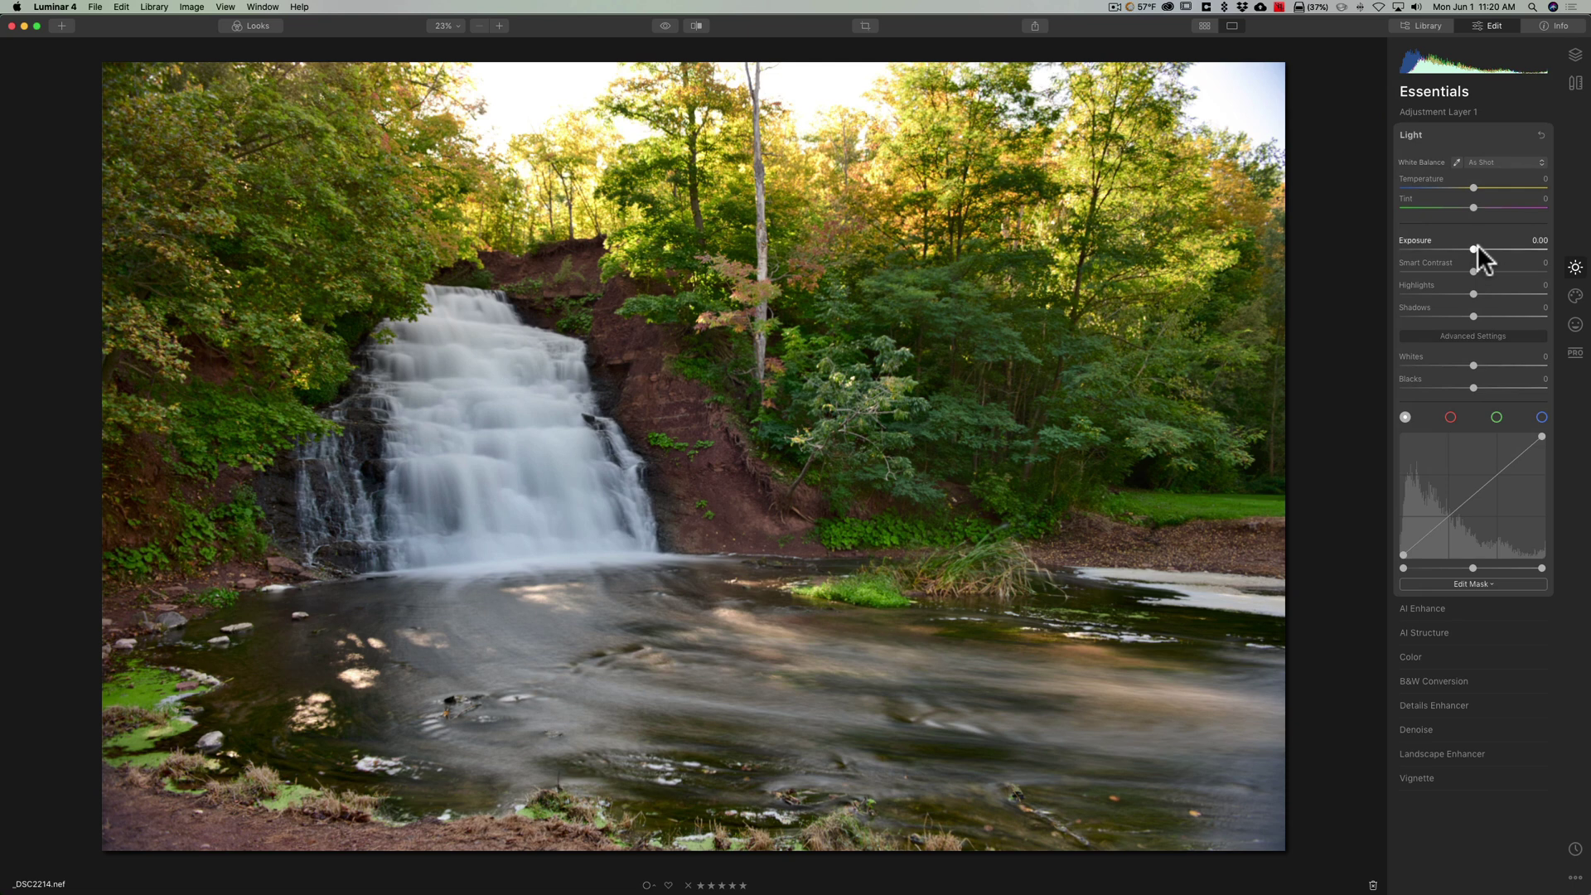
left_click_drag(1484, 246, 1489, 247)
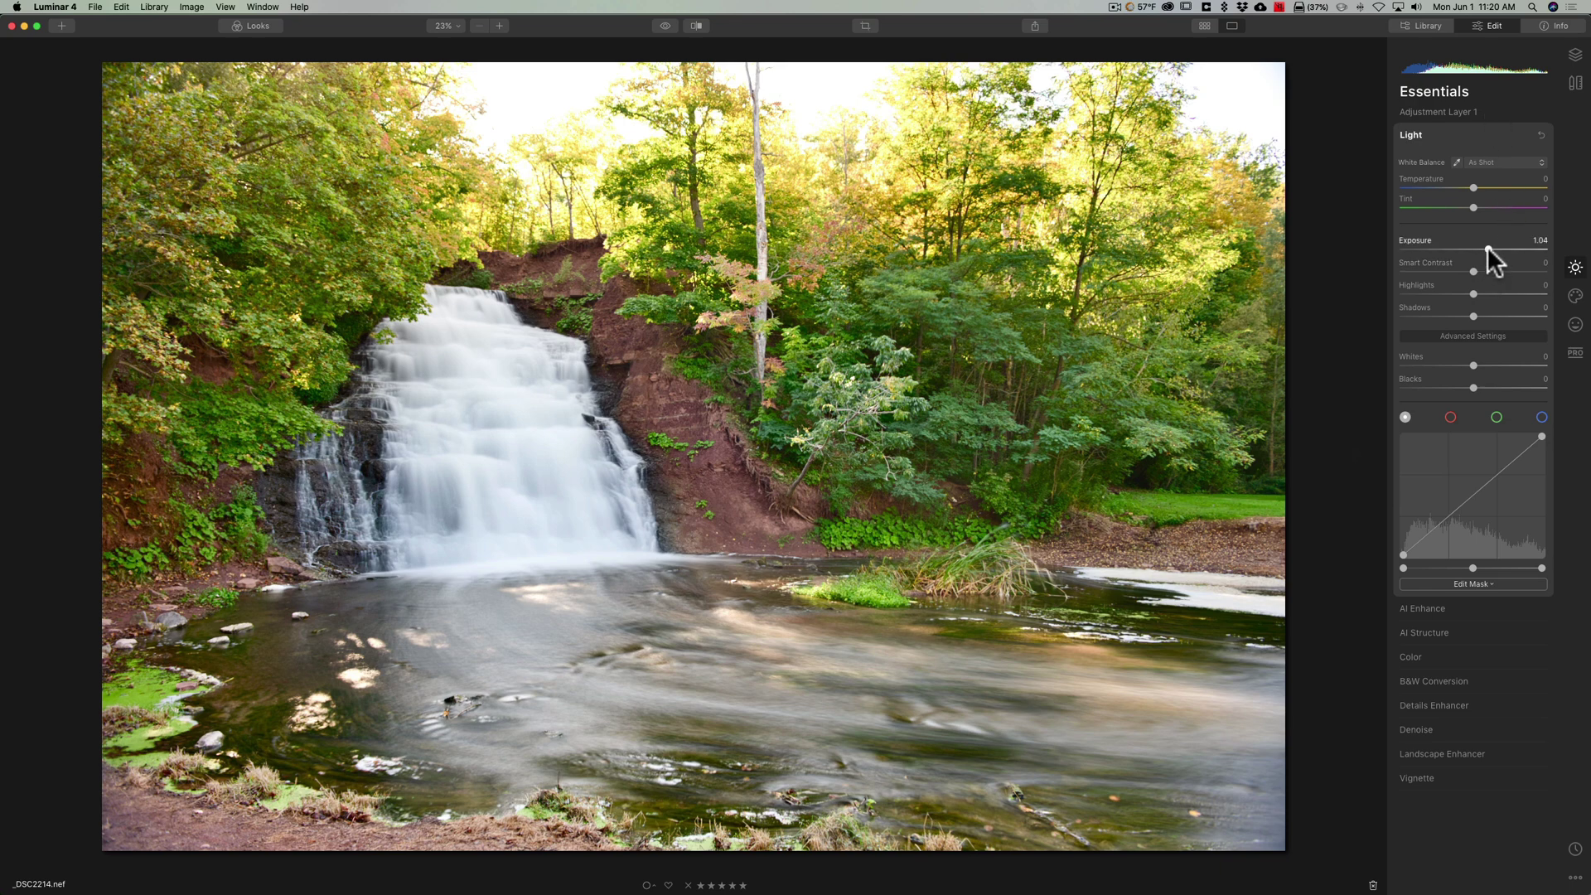
left_click(1573, 56)
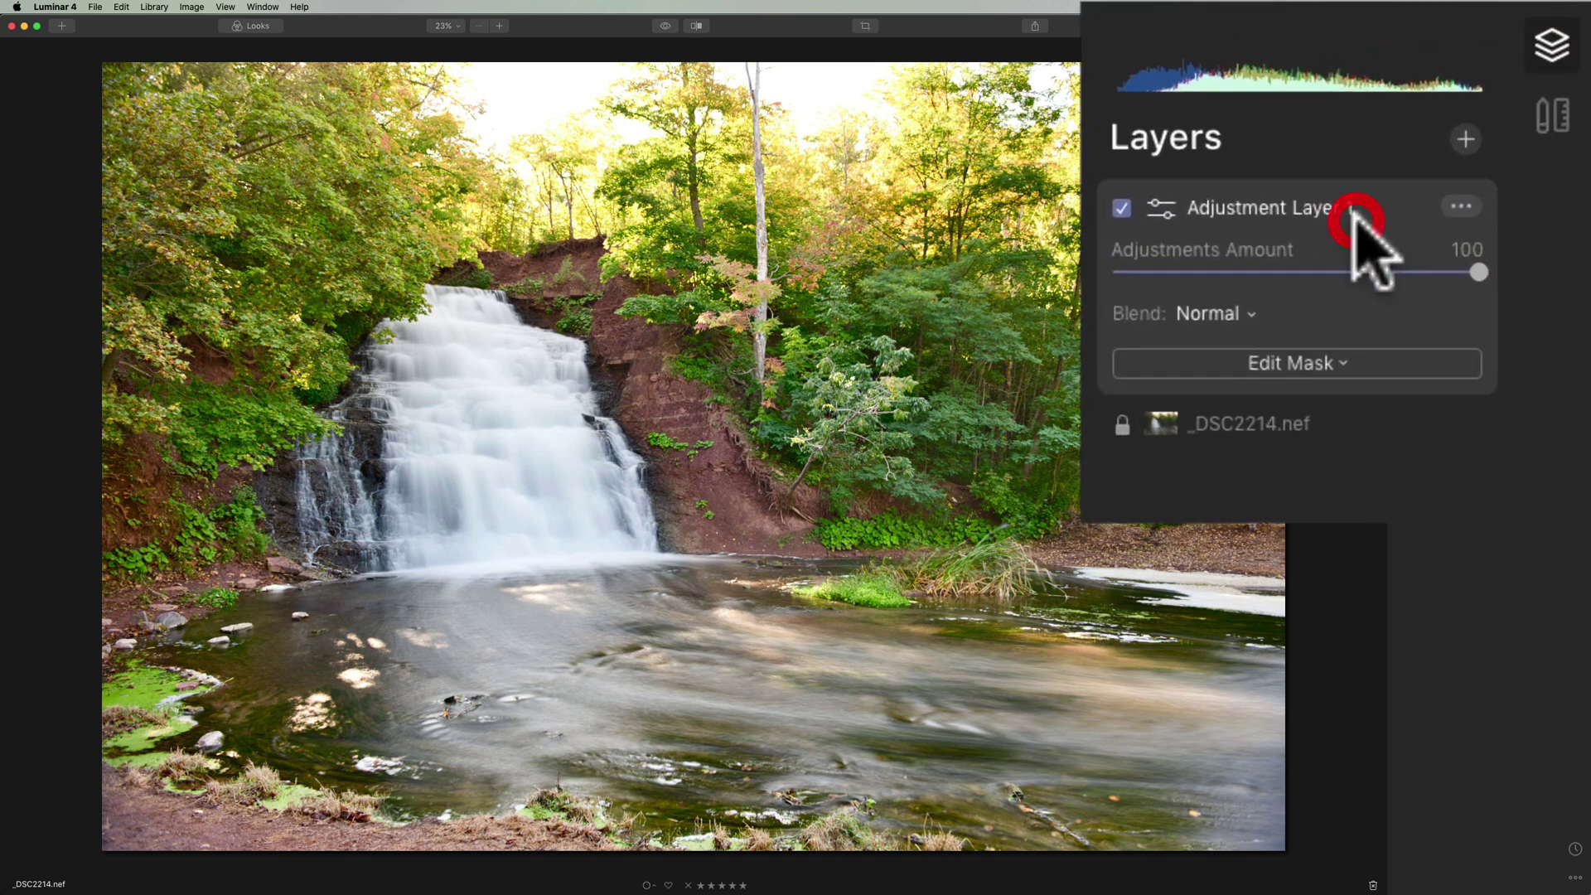
Step: Brush-paint Adjustment Layer 1's mask over the red cliff and rock base, using brush size 52
left_click(1290, 366)
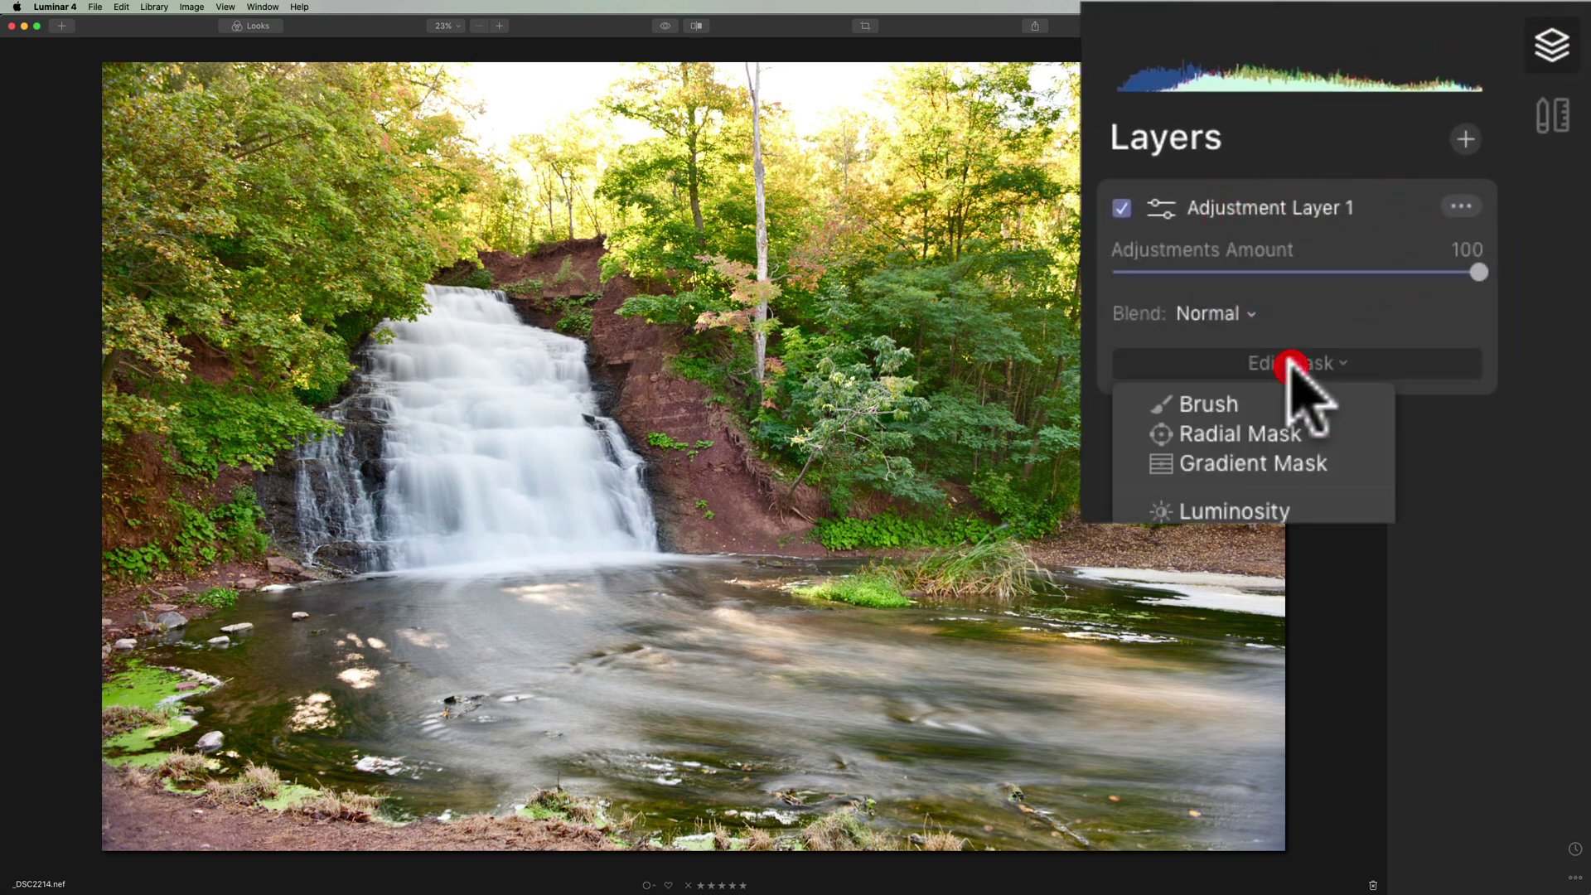
left_click(1231, 404)
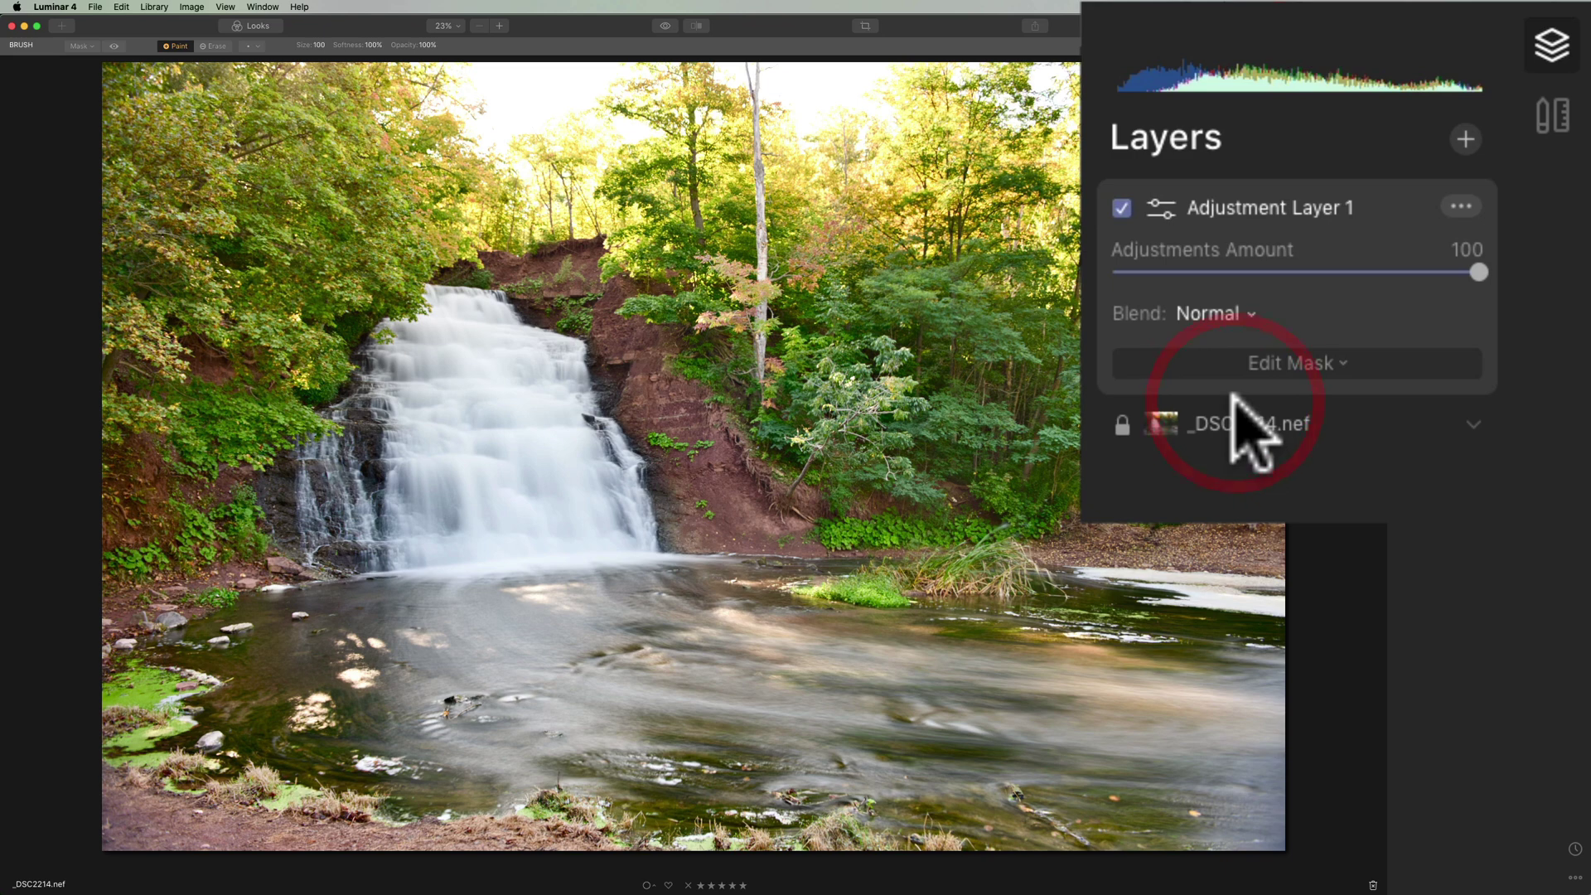
left_click(655, 399)
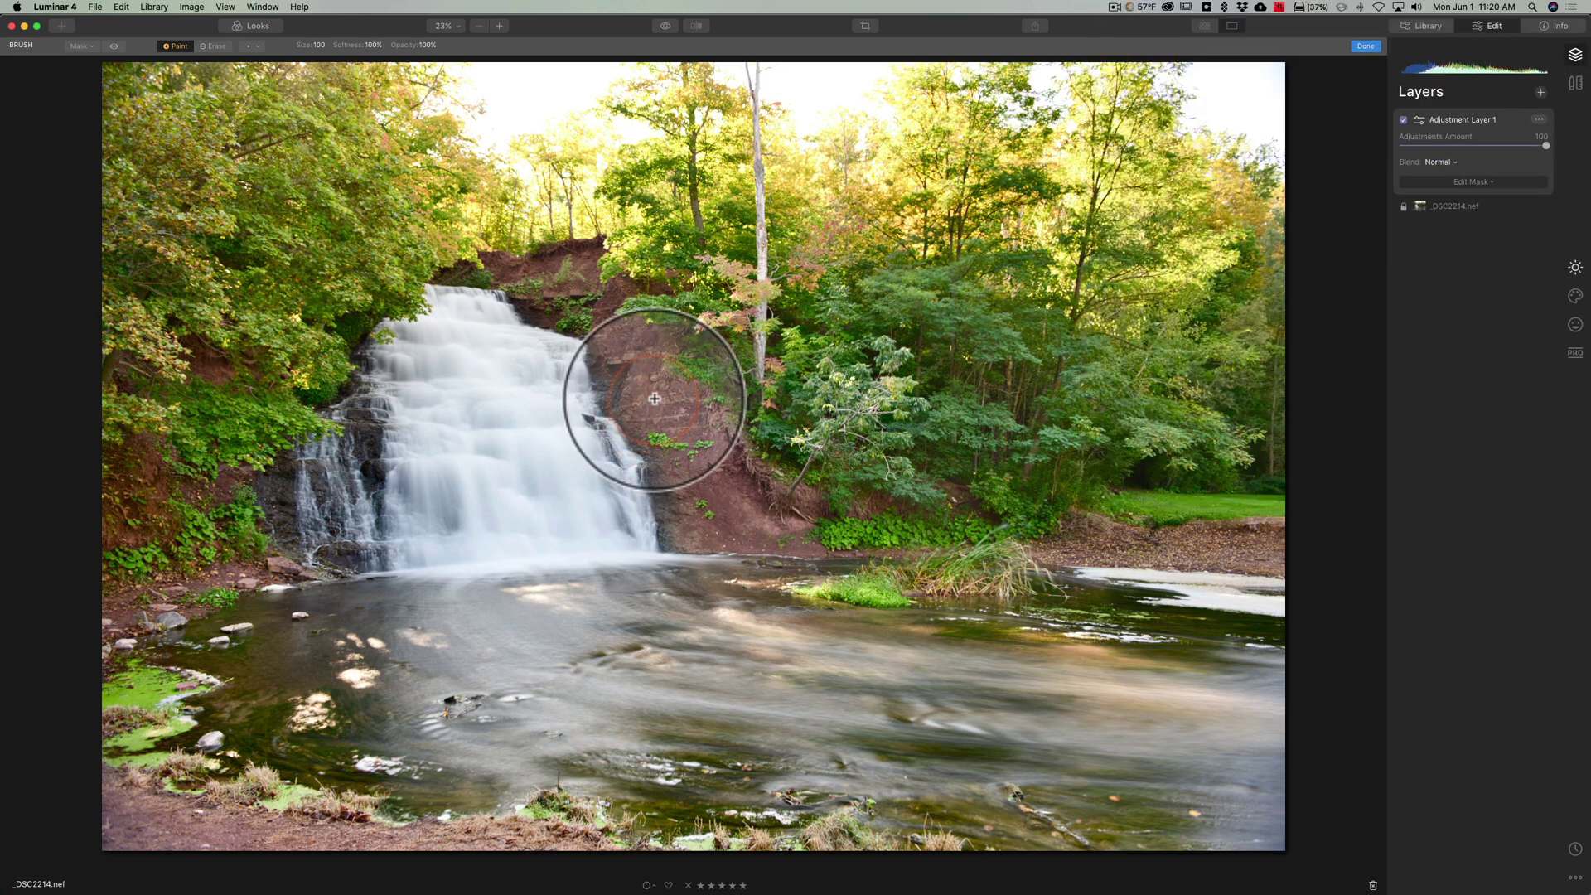
left_click(655, 399)
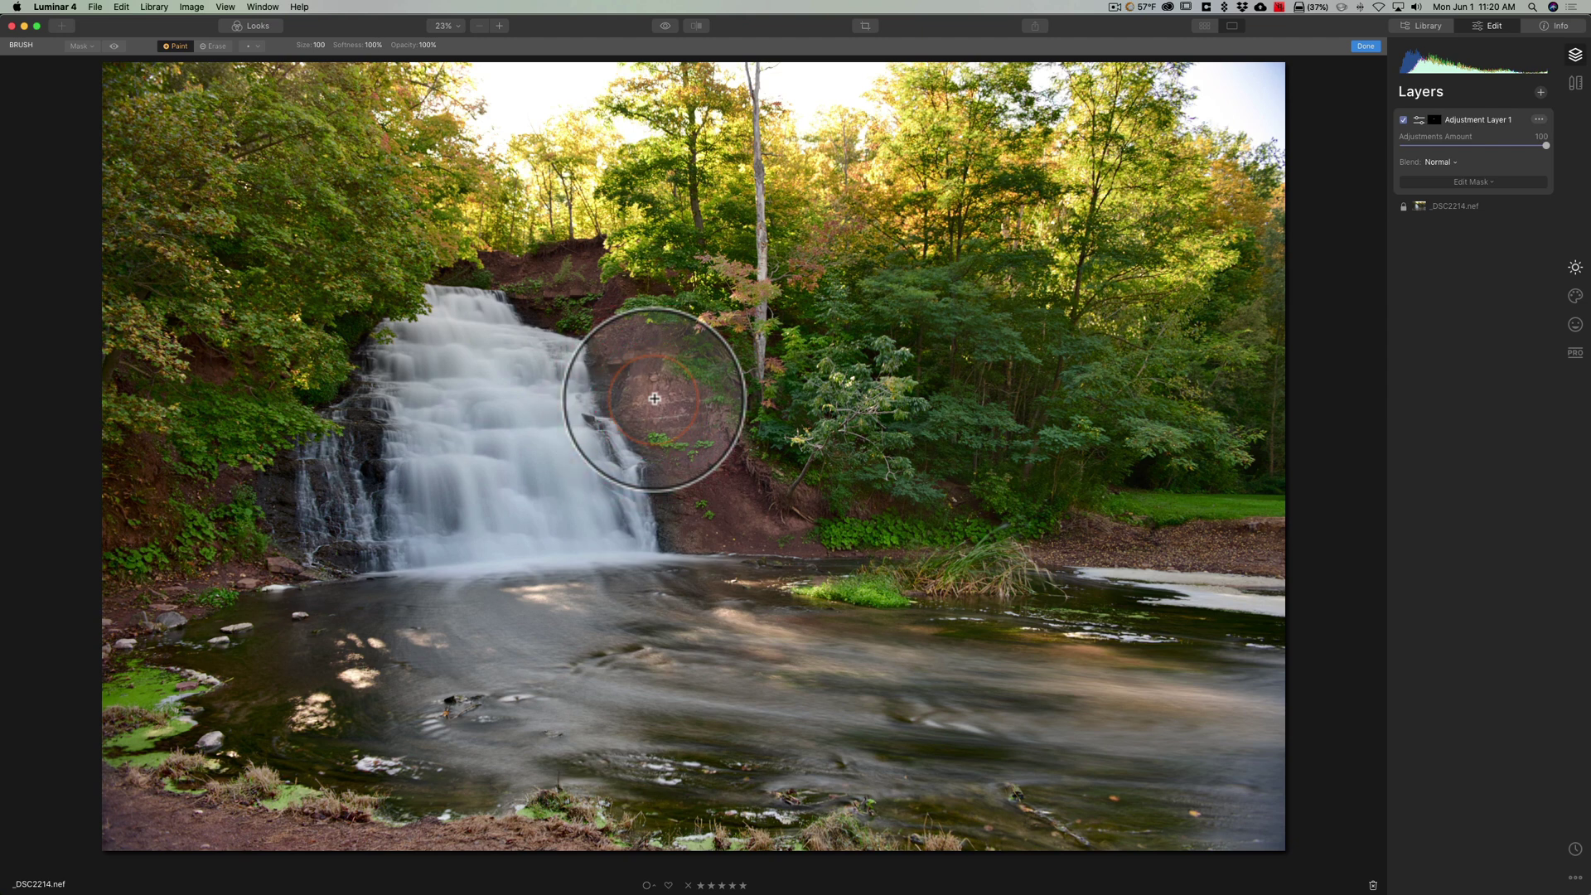
mouse_move(655, 399)
left_mouse_down()
mouse_move(674, 480)
mouse_move(649, 390)
mouse_move(683, 478)
mouse_move(664, 455)
mouse_move(743, 509)
mouse_move(754, 487)
mouse_move(781, 516)
mouse_move(657, 391)
mouse_move(575, 270)
mouse_move(527, 274)
mouse_move(560, 287)
left_mouse_up()
key("bracketleft")
key("bracketleft")
key("bracketleft")
key("bracketleft")
key("bracketleft")
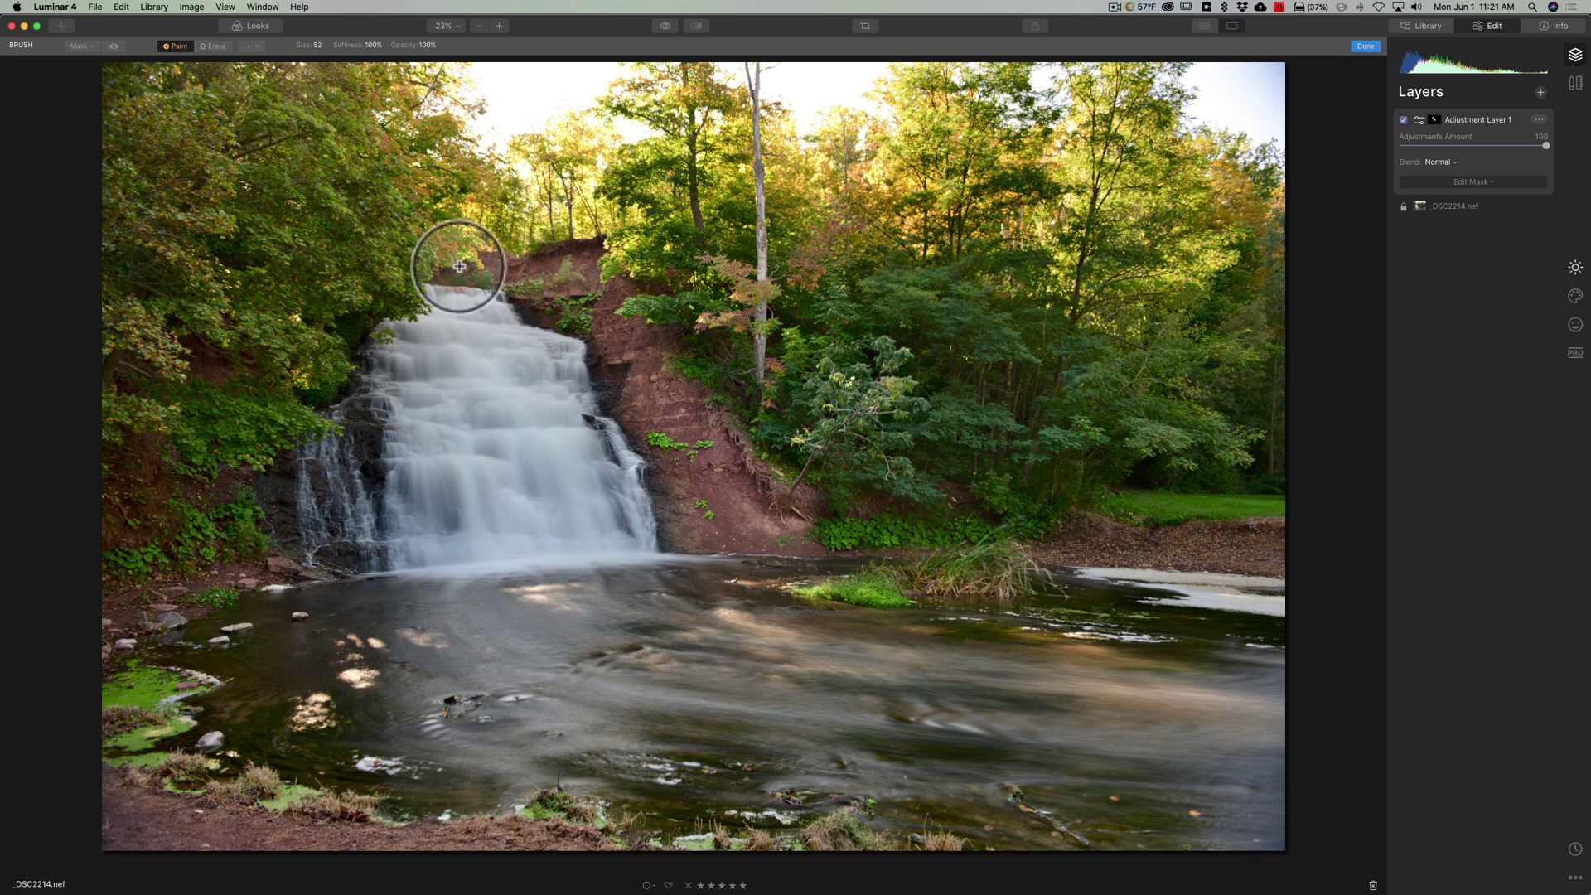
mouse_move(466, 270)
left_mouse_down()
mouse_move(614, 265)
mouse_move(550, 299)
mouse_move(605, 354)
mouse_move(666, 485)
mouse_move(717, 533)
mouse_move(797, 534)
mouse_move(798, 501)
mouse_move(682, 376)
mouse_move(616, 266)
mouse_move(764, 459)
left_mouse_up()
left_click(781, 533)
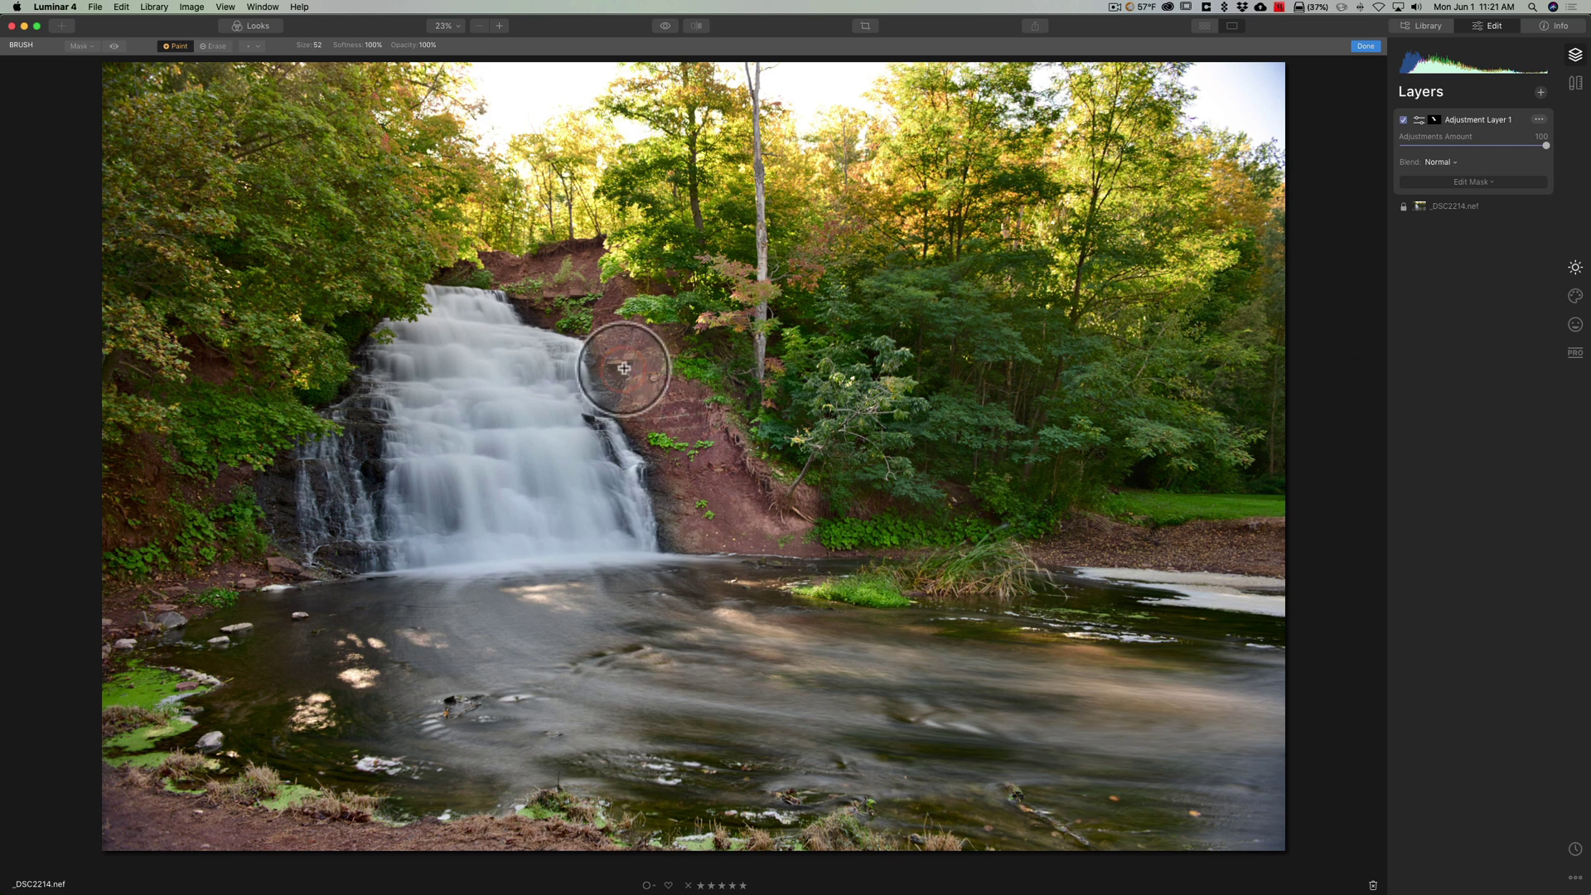
left_click(737, 471)
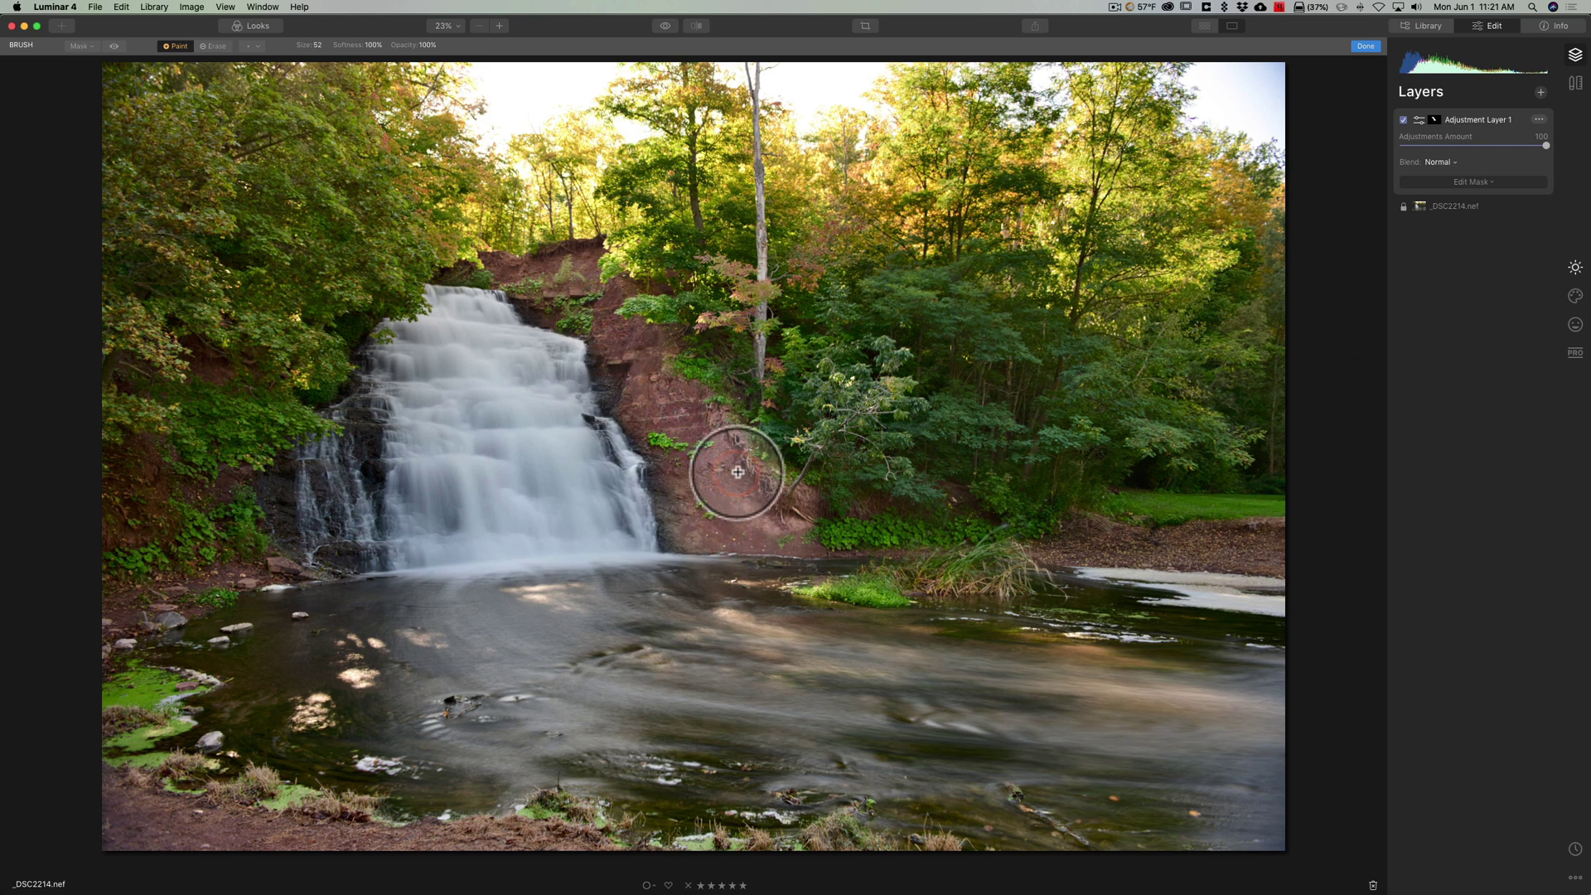
Step: Lower Adjustment Layer 1's Exposure to 0.81 and raise its Saturation to 22
left_click(1577, 272)
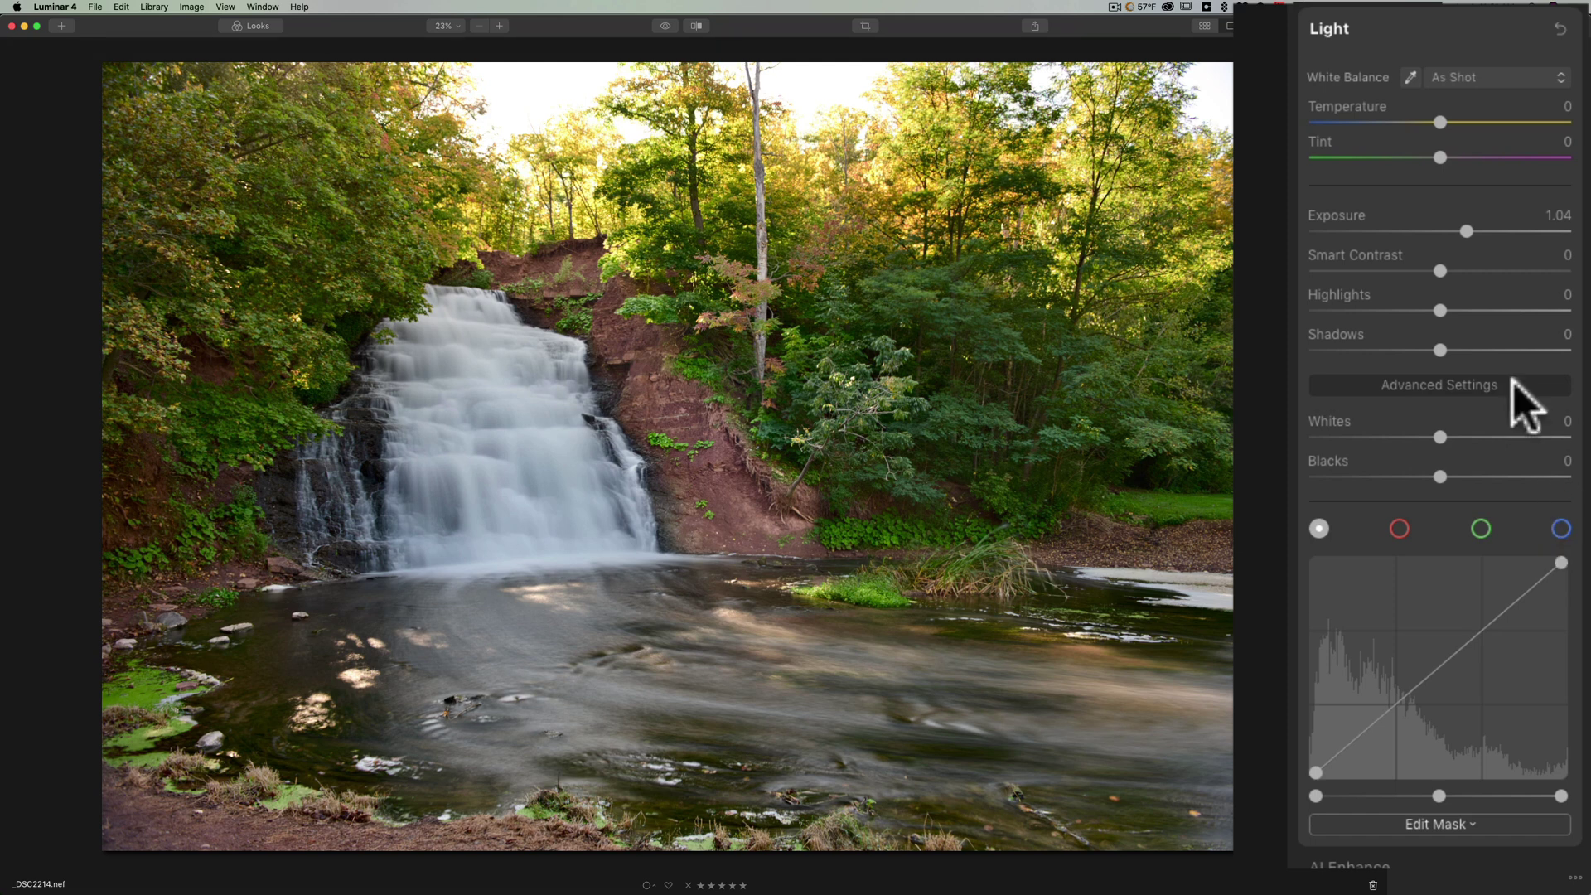
left_click_drag(1462, 226, 1461, 227)
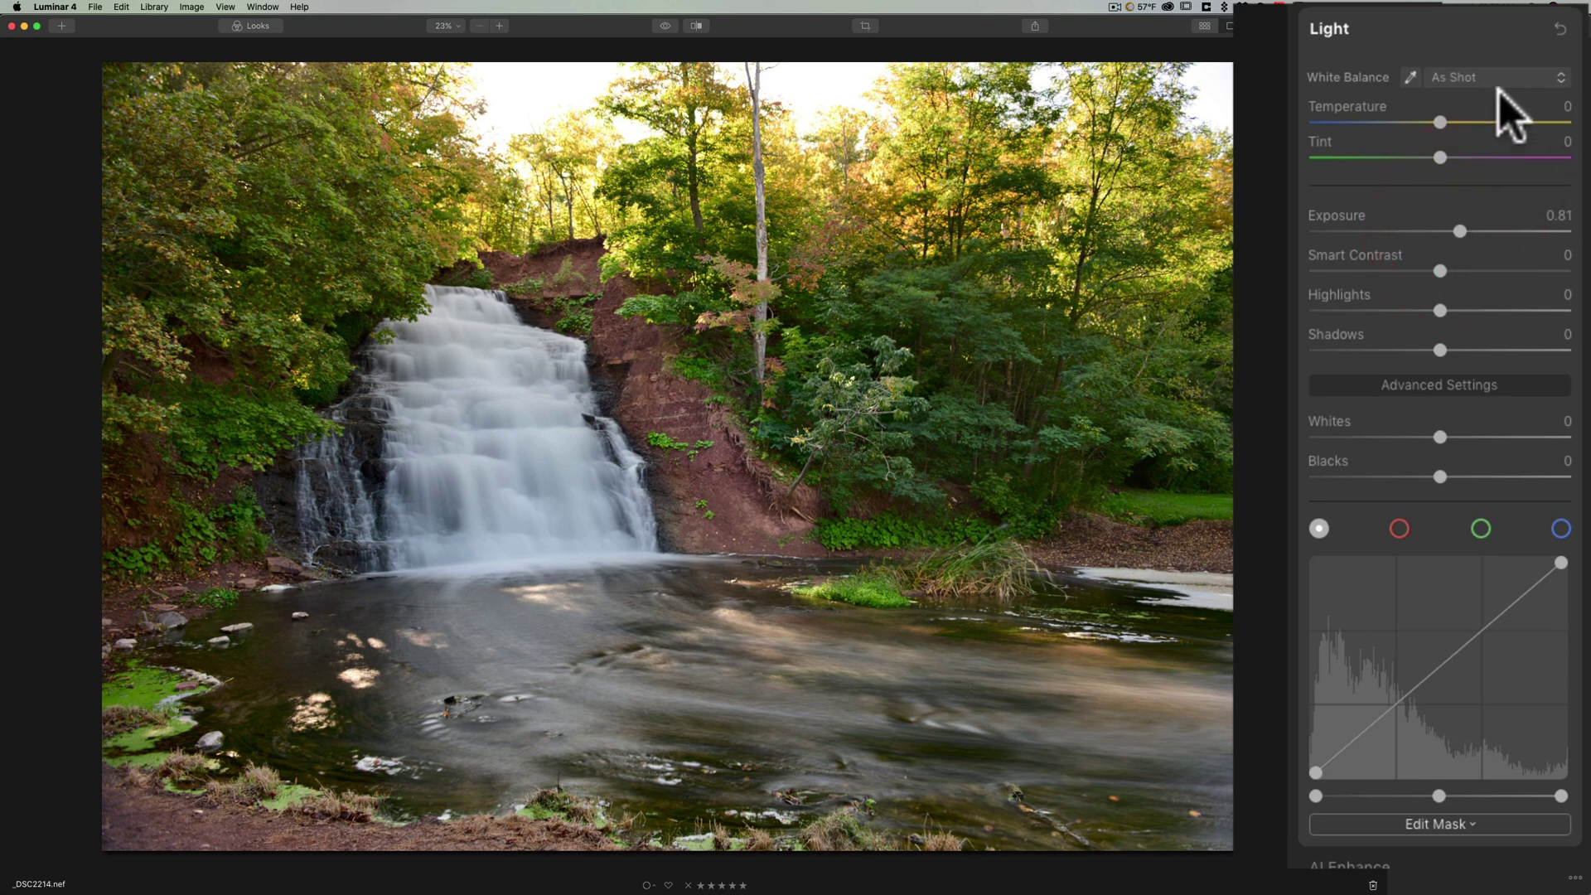
left_click(1465, 25)
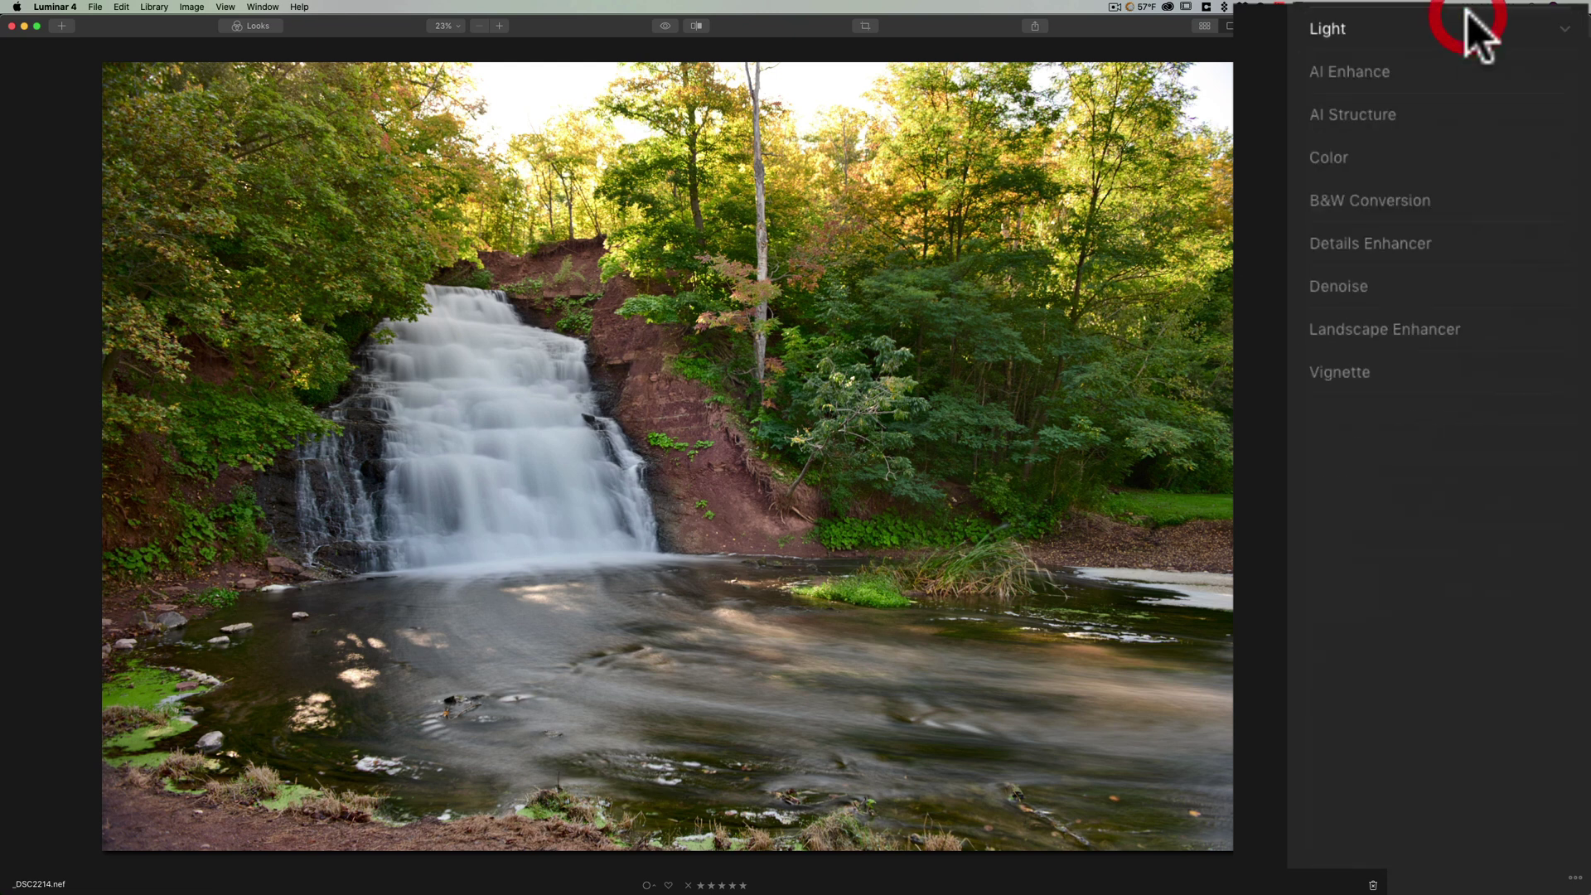
left_click(1438, 159)
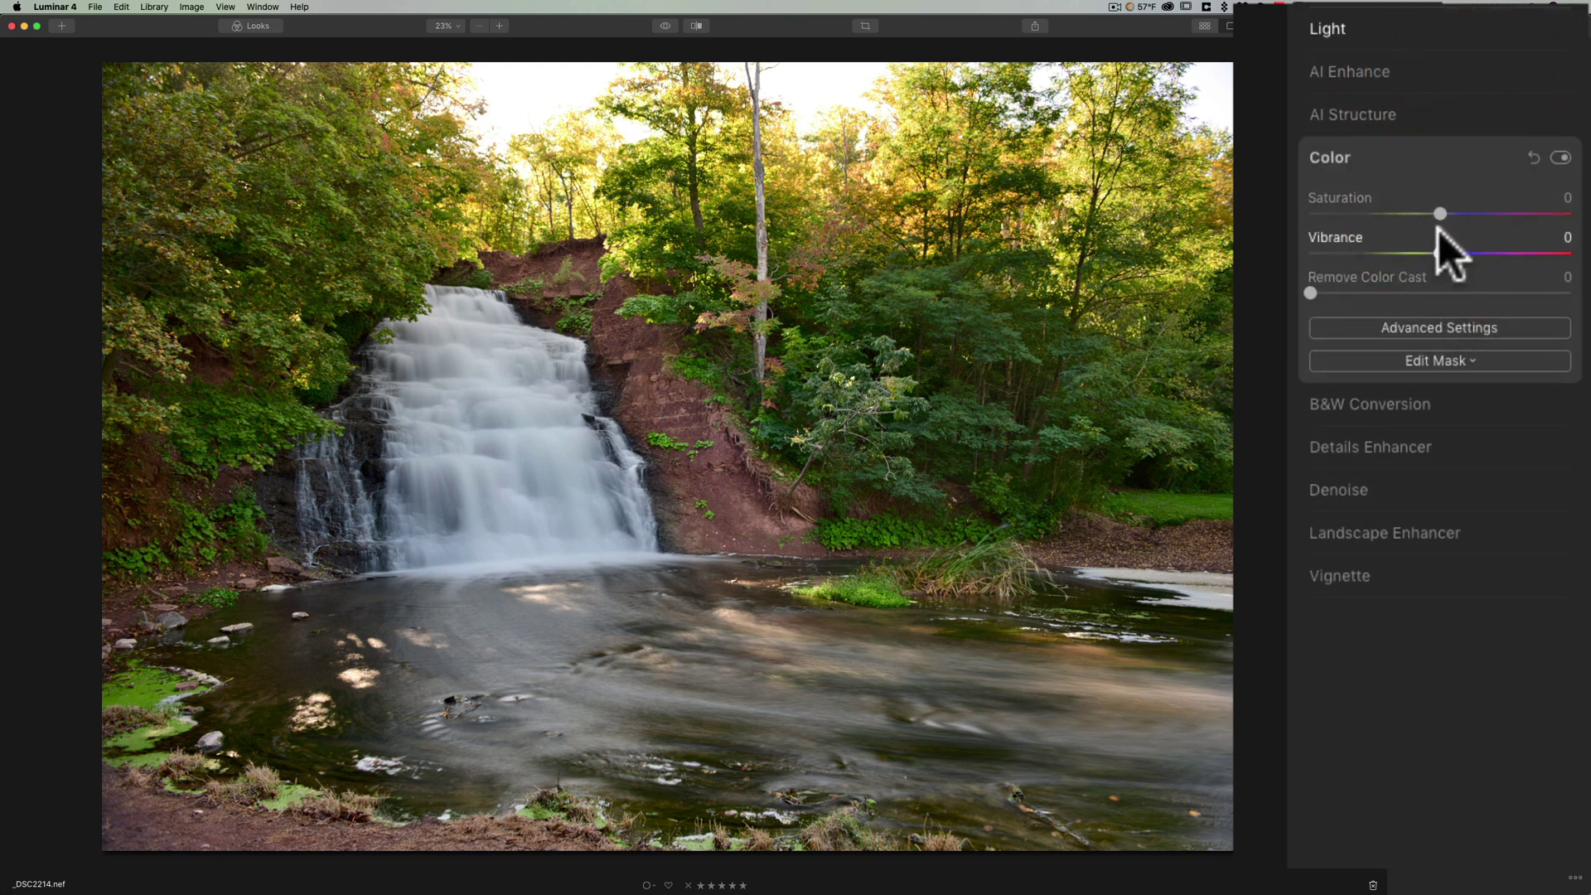
left_click_drag(1442, 214, 1459, 208)
left_click_drag(1464, 211, 1467, 214)
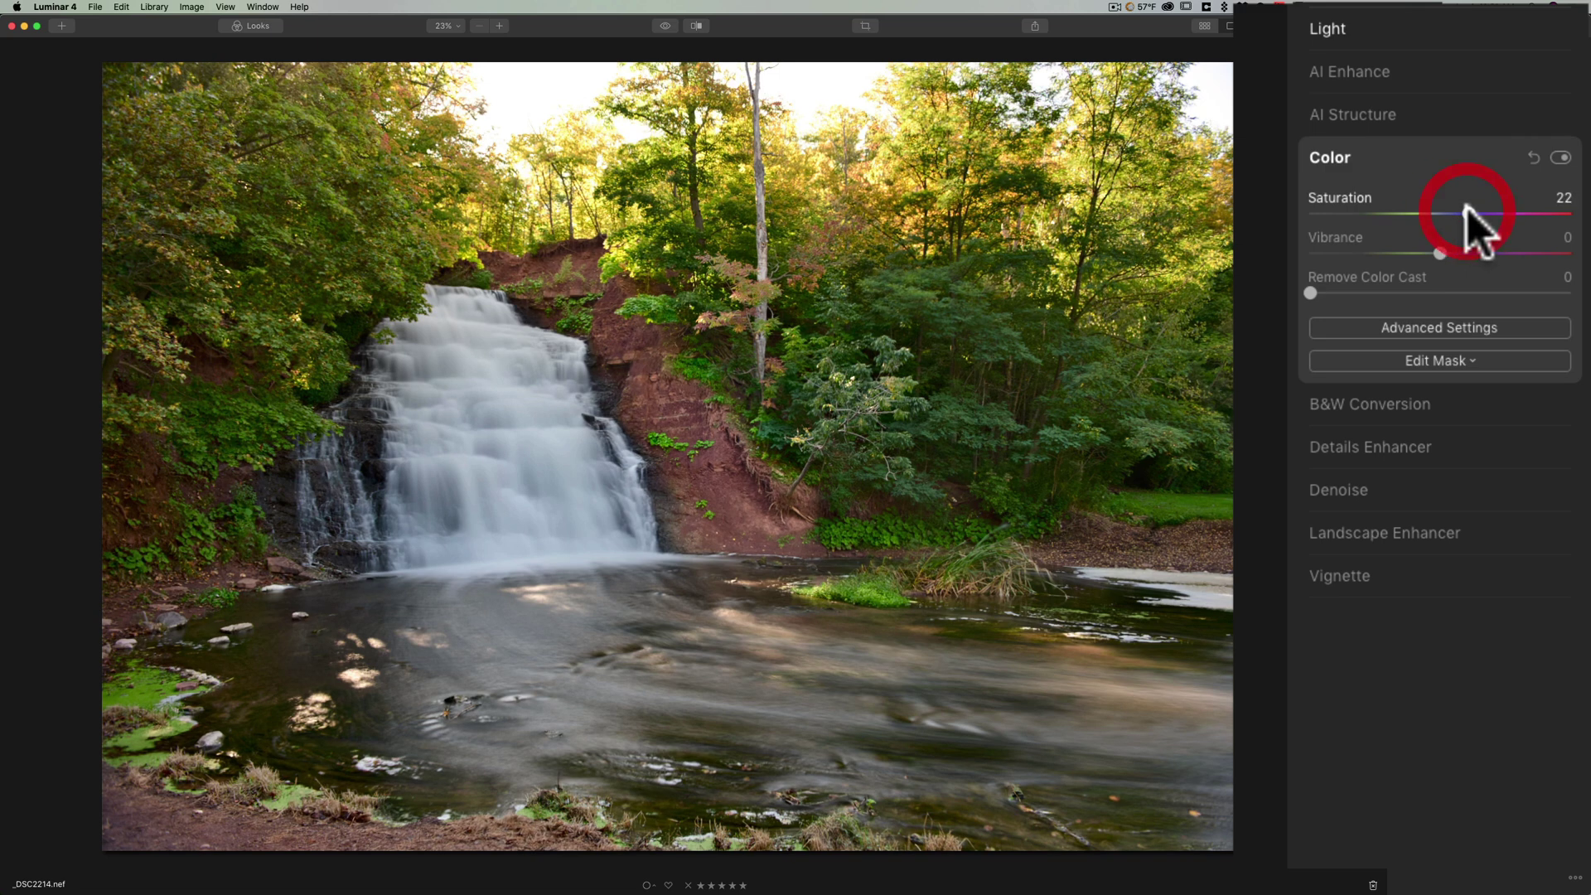
left_click(1464, 147)
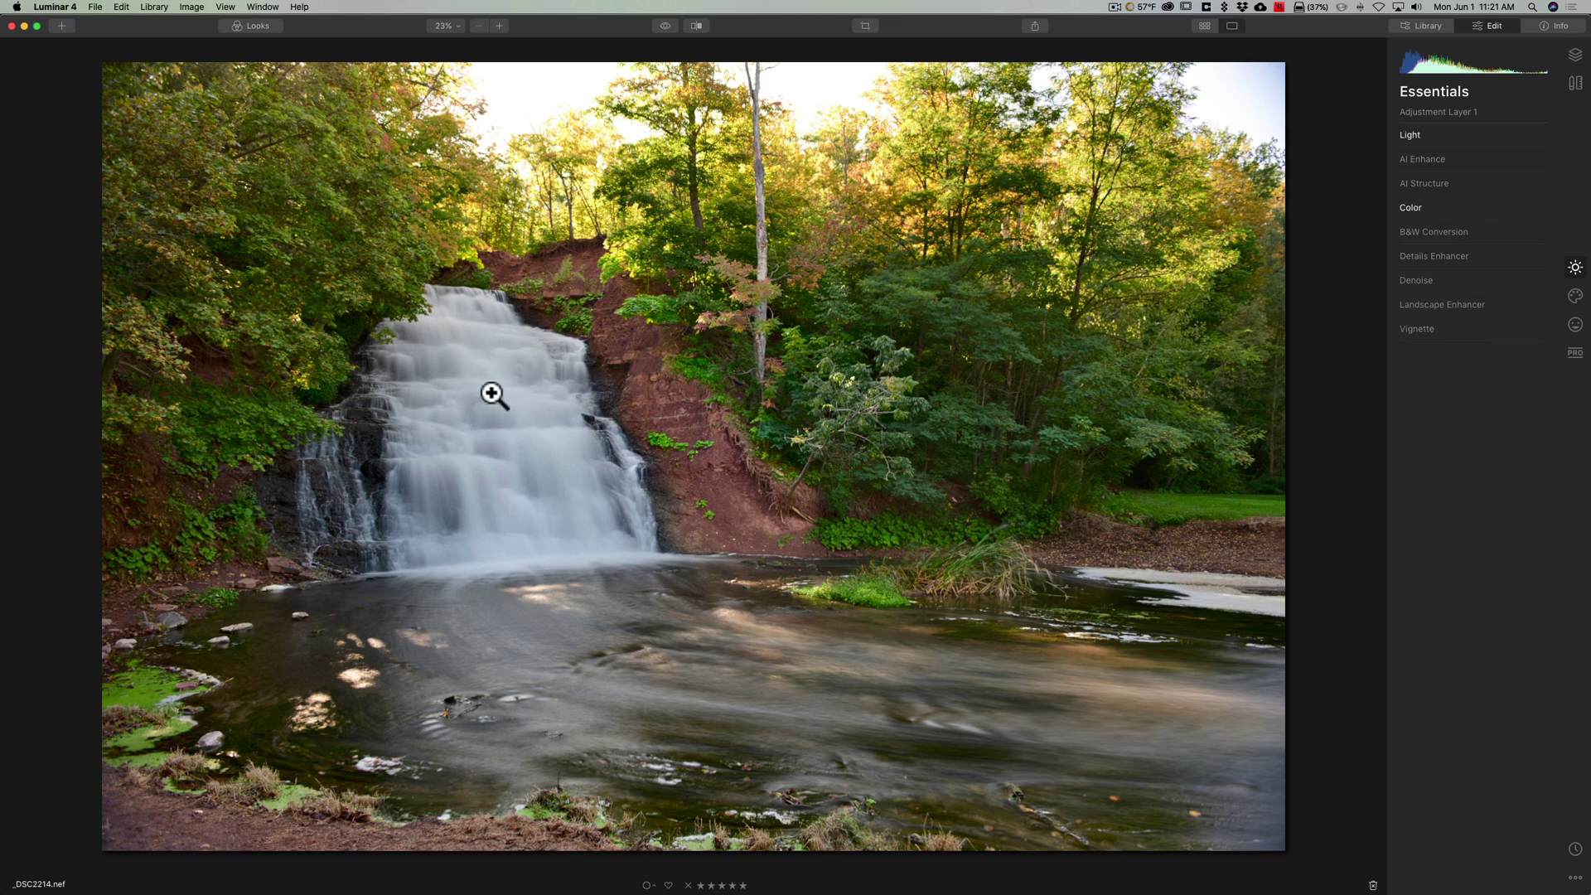
Step: Add a new Adjustment Layer 2 above the cliff layer
left_click(1576, 56)
left_click(1535, 69)
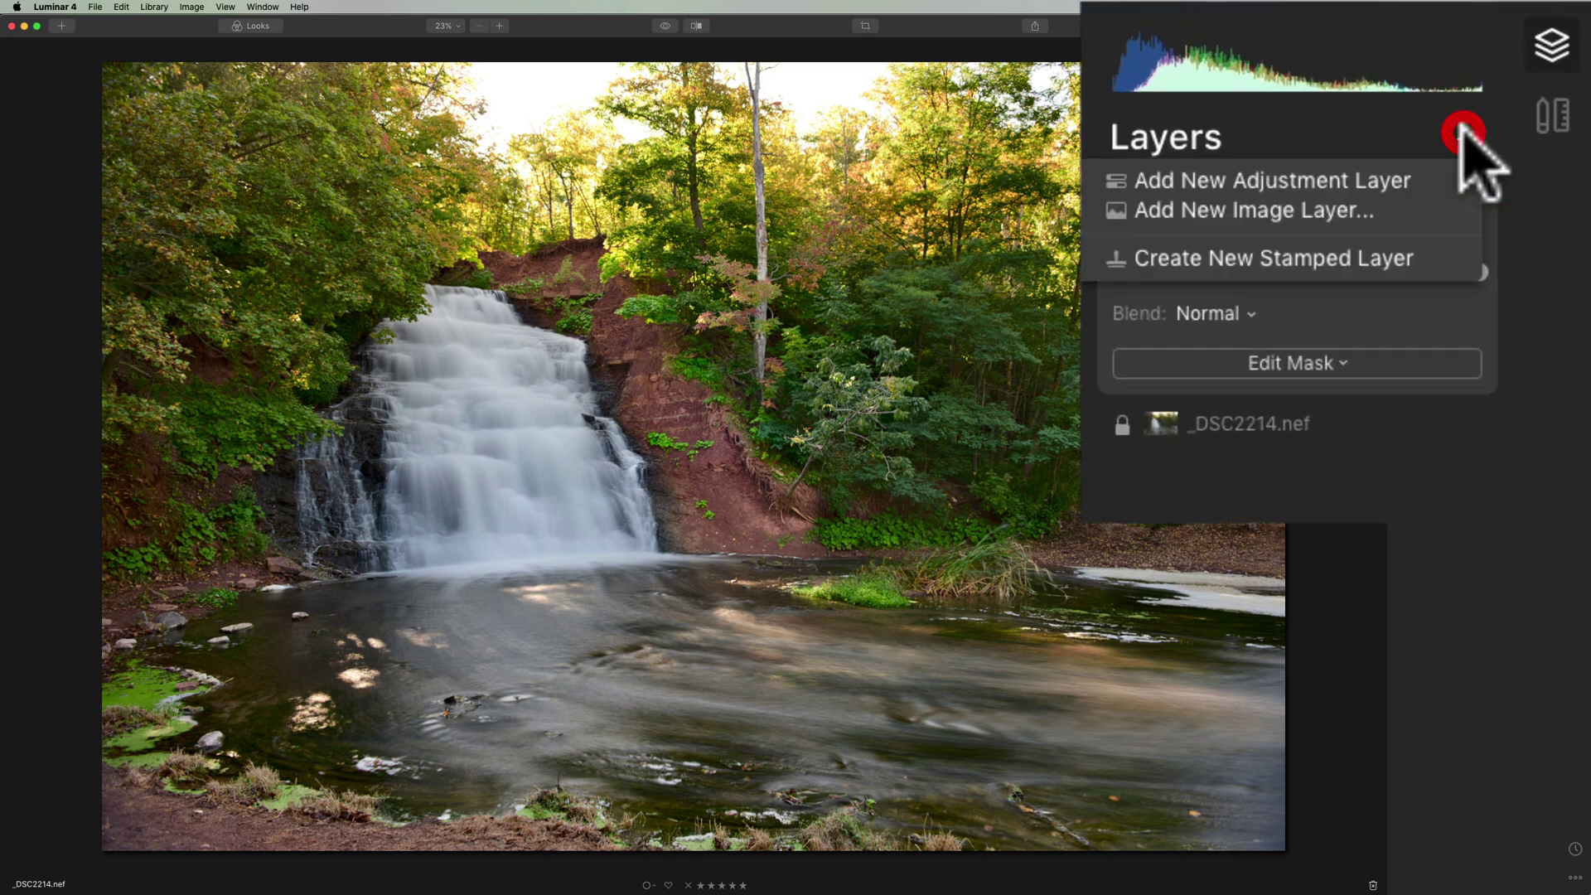
left_click(1338, 182)
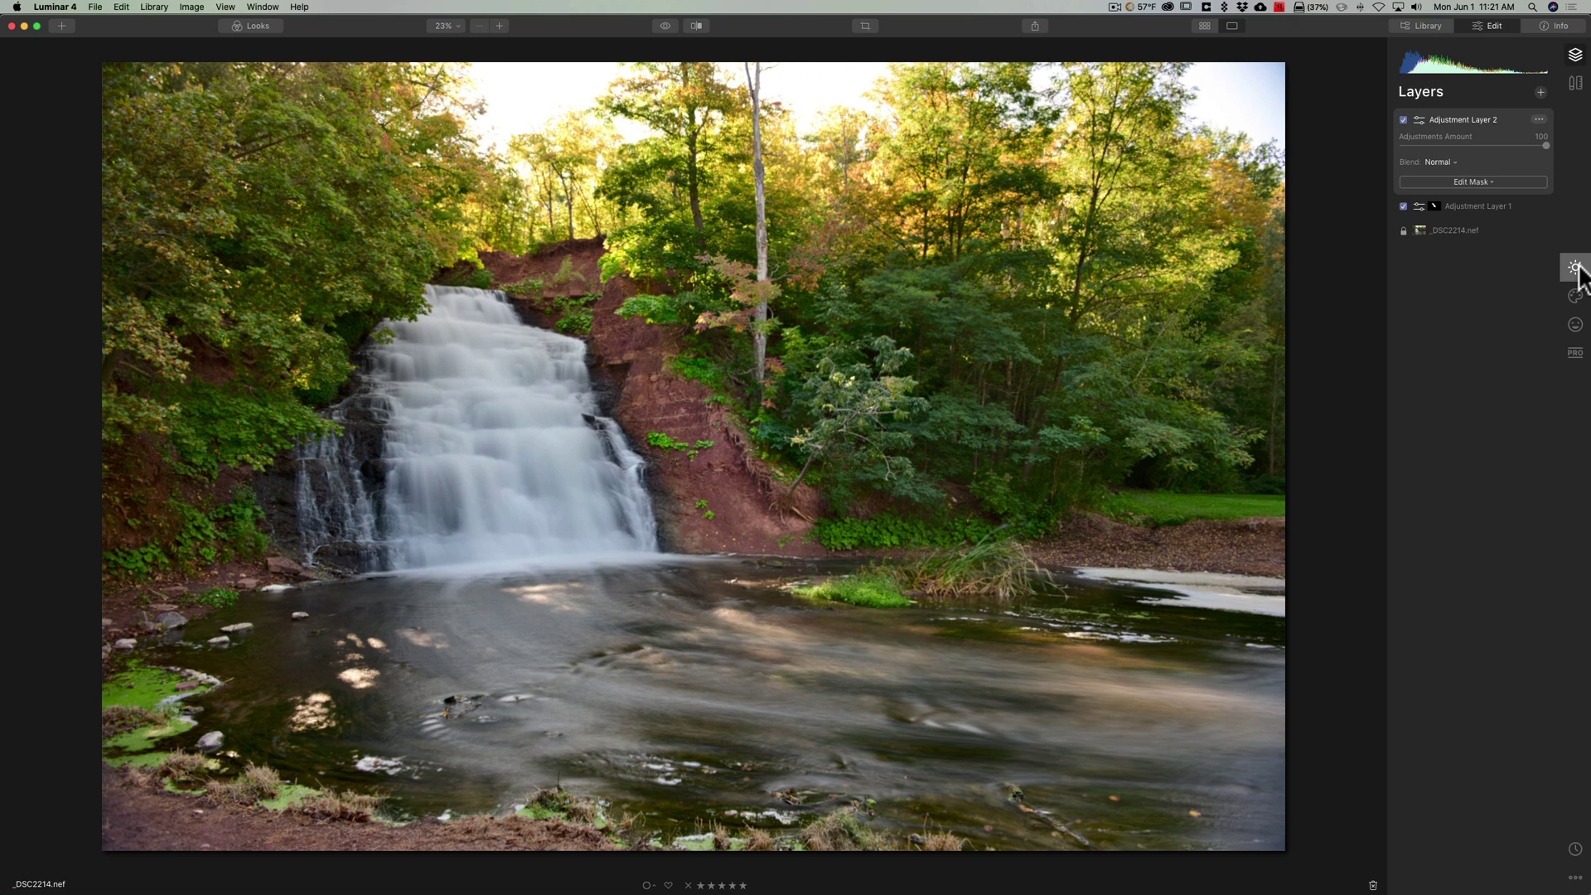
Step: Raise Adjustment Layer 2's Exposure to 0.84 and bring up its mask options
left_click(1577, 270)
left_click(1413, 131)
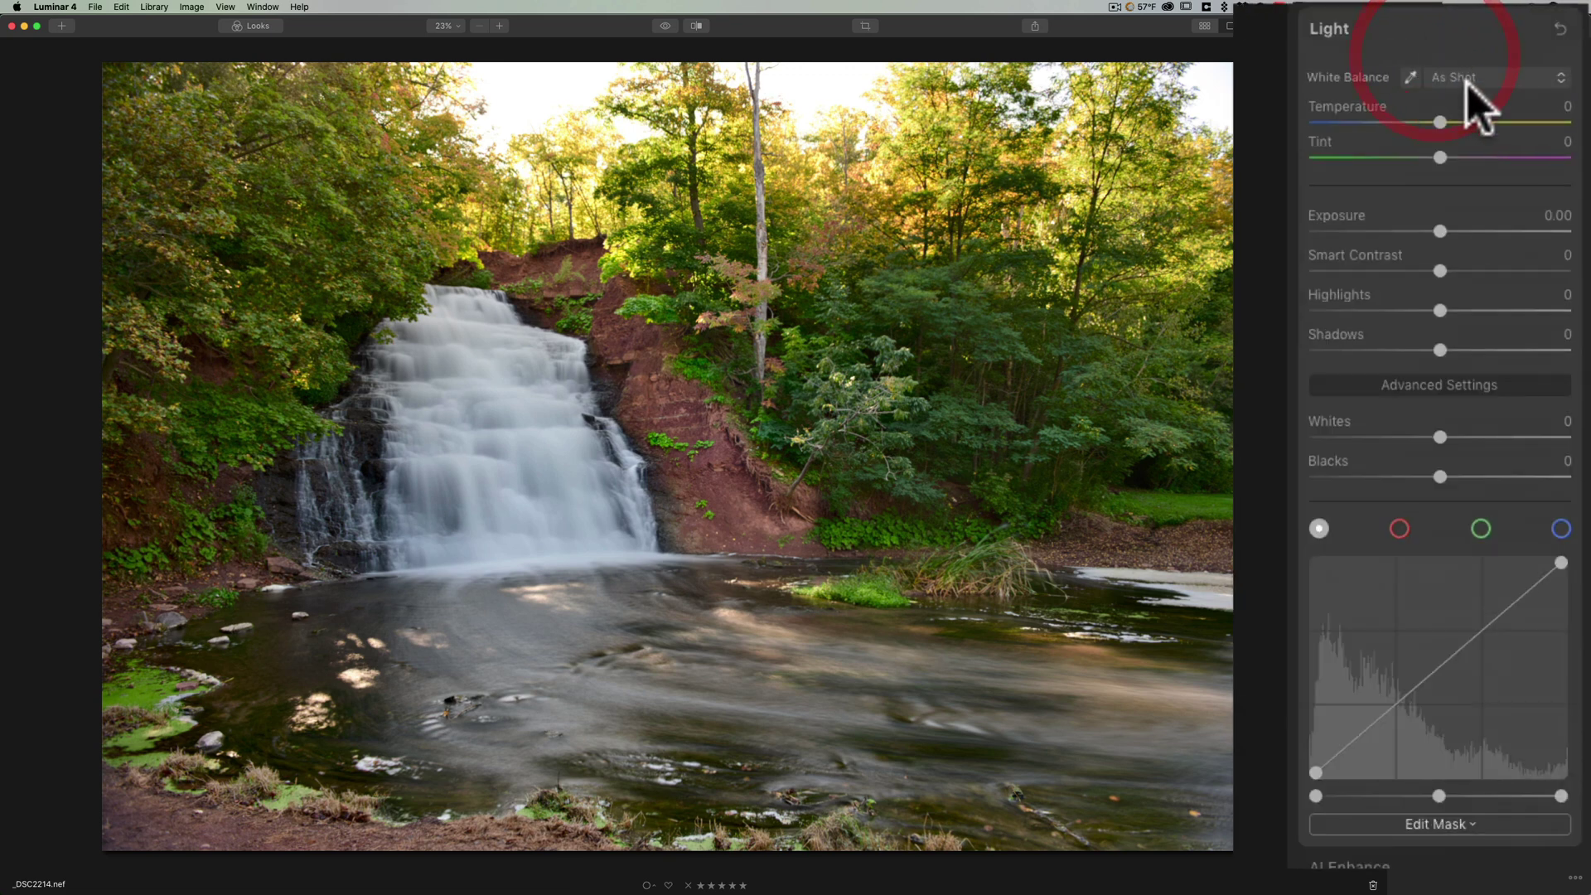
left_click_drag(1440, 231, 1463, 231)
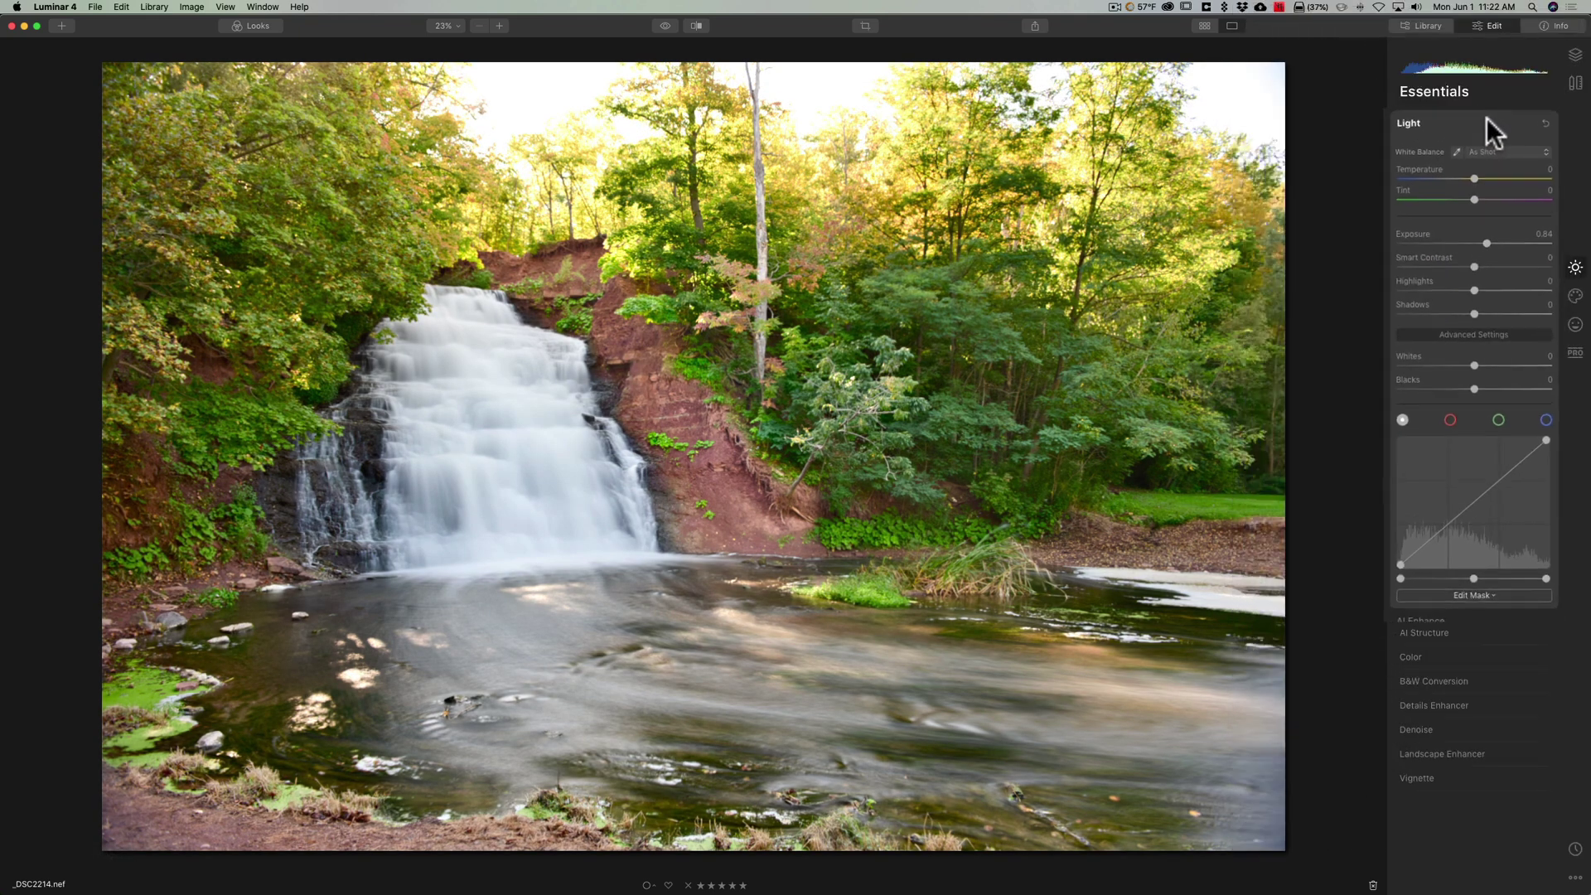
left_click(1487, 122)
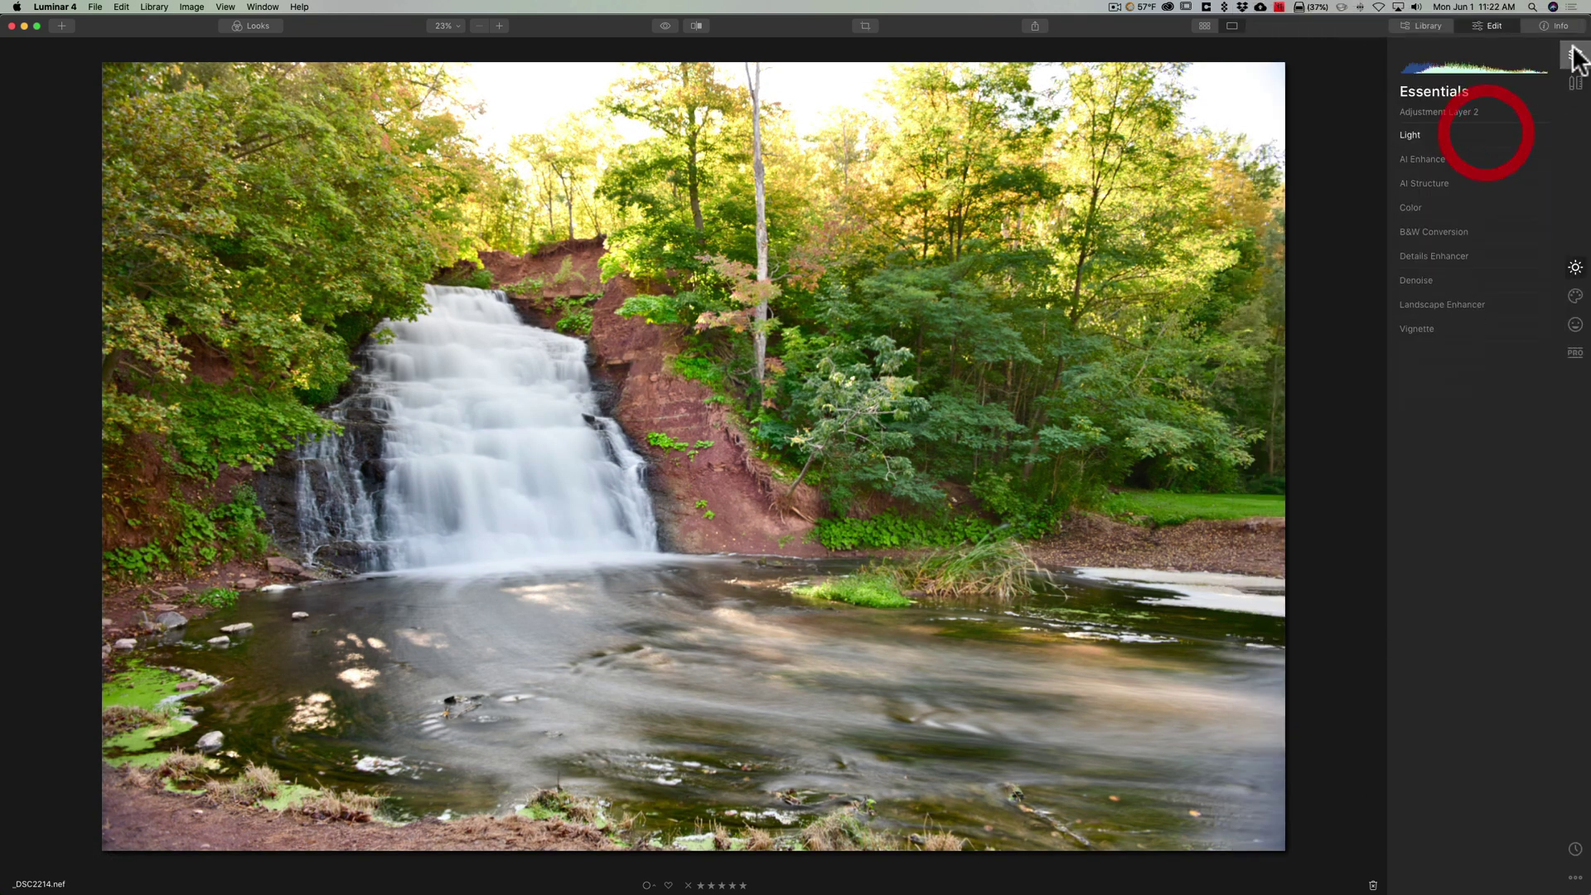
left_click(1573, 54)
left_click(1573, 56)
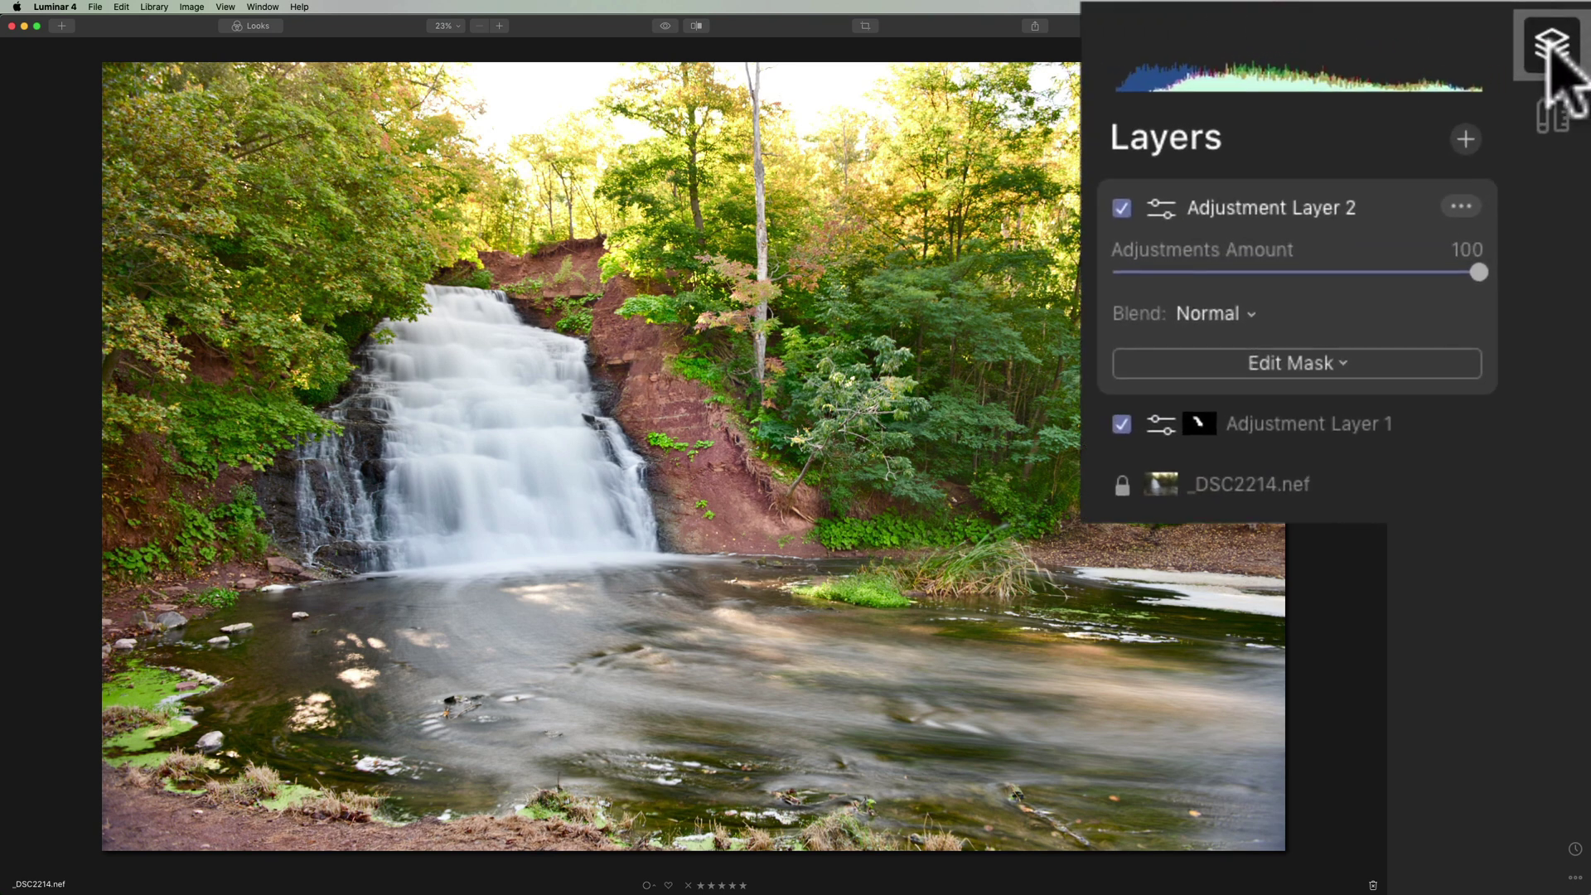
left_click(1386, 228)
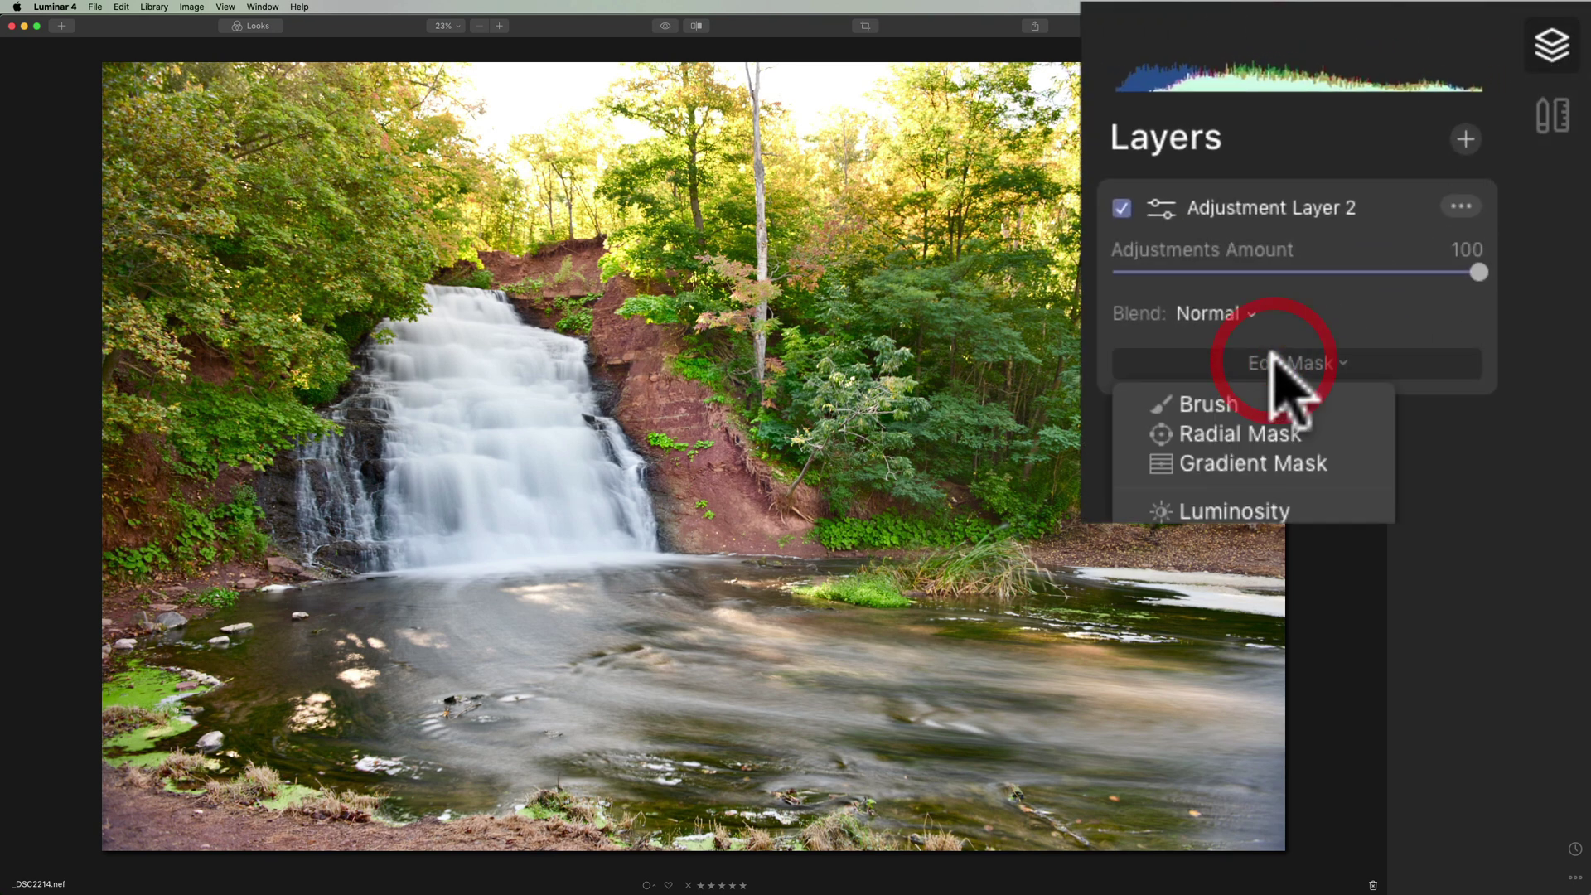
Step: Brush-paint Adjustment Layer 2's mask over the waterfall and into the water, brush size 100
left_click(1239, 406)
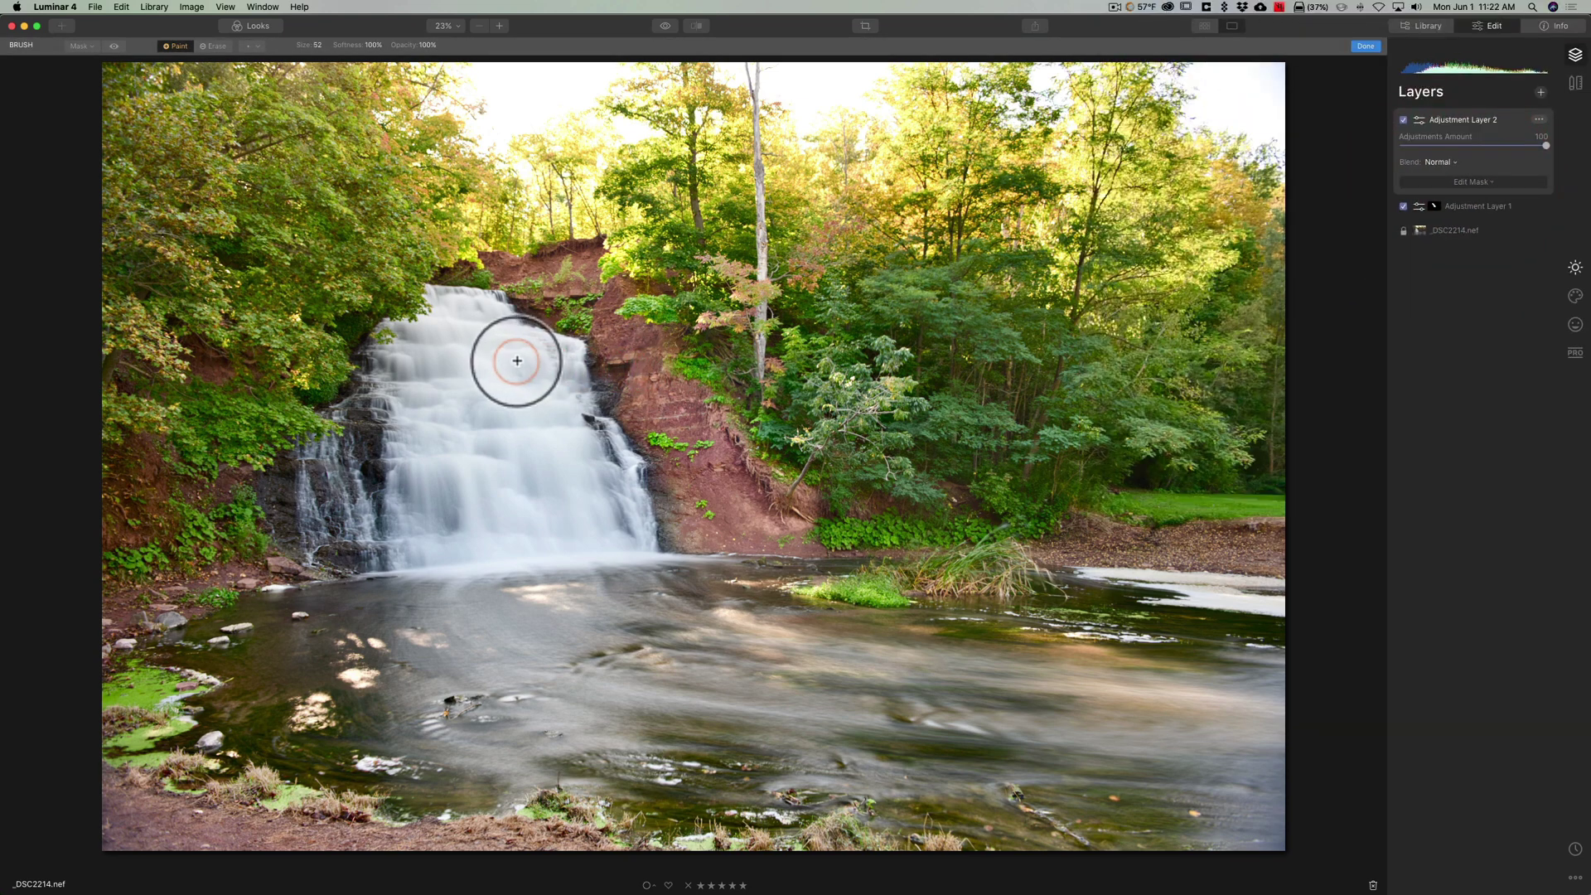
left_click(515, 362)
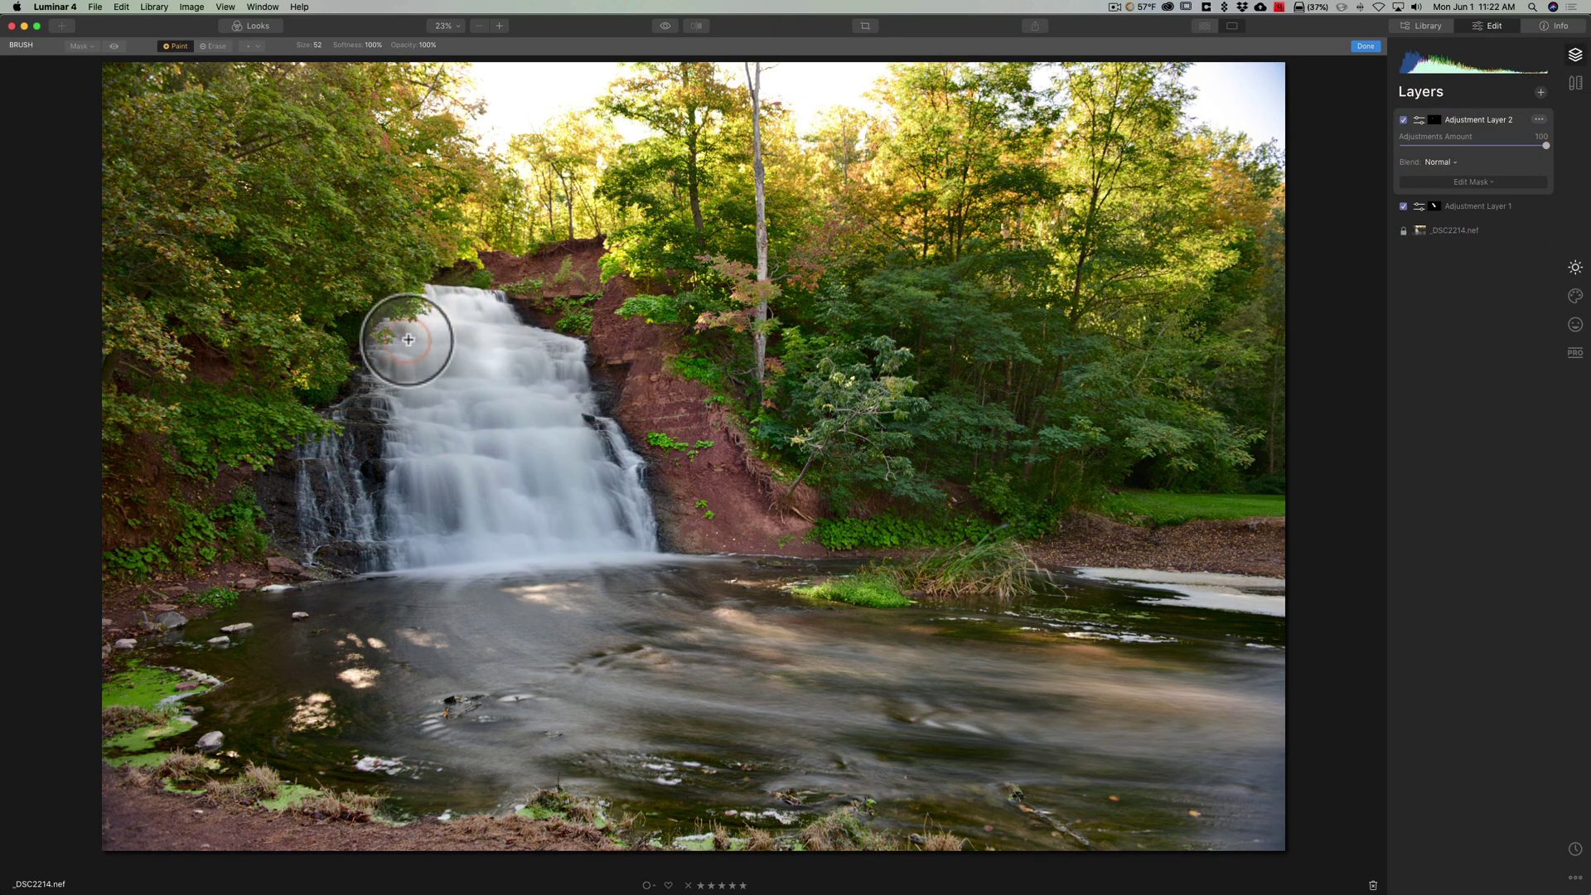
left_click(486, 363)
key("bracketright")
key("bracketright")
key("bracketright")
key("bracketright")
key("bracketright")
mouse_move(530, 375)
left_mouse_down()
mouse_move(564, 440)
mouse_move(568, 370)
mouse_move(608, 511)
mouse_move(538, 452)
mouse_move(469, 483)
mouse_move(415, 455)
mouse_move(415, 512)
mouse_move(472, 349)
mouse_move(561, 501)
mouse_move(430, 419)
mouse_move(357, 415)
left_mouse_up()
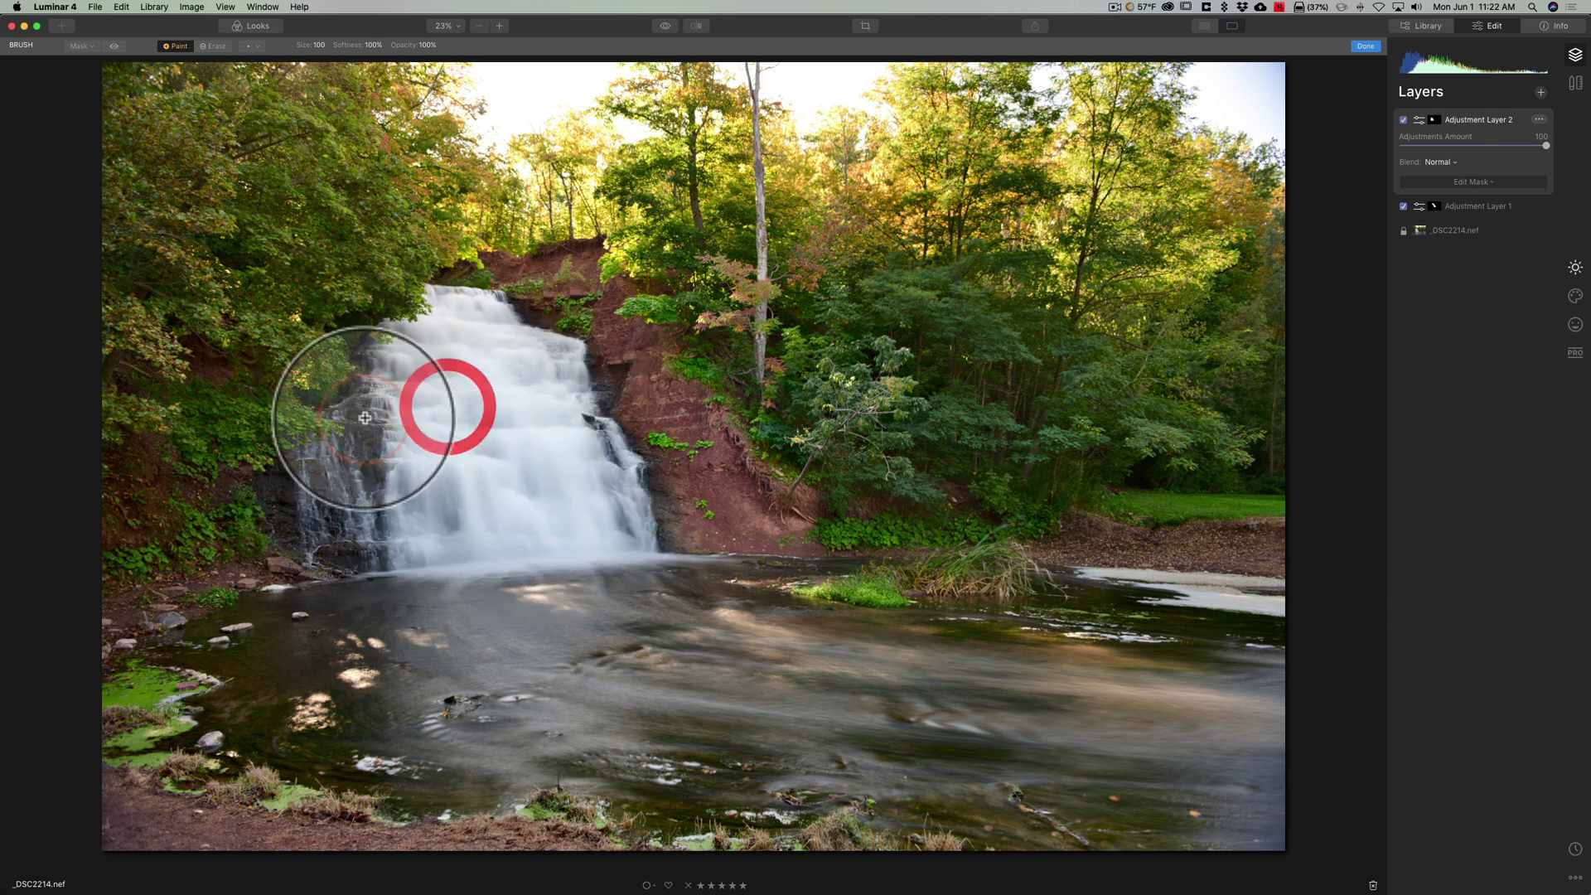
mouse_move(421, 536)
left_mouse_down()
mouse_move(462, 493)
mouse_move(528, 475)
mouse_move(491, 507)
mouse_move(476, 539)
mouse_move(493, 545)
mouse_move(441, 629)
mouse_move(451, 687)
mouse_move(515, 761)
mouse_move(538, 709)
mouse_move(470, 605)
mouse_move(588, 681)
mouse_move(613, 645)
mouse_move(517, 571)
mouse_move(650, 657)
mouse_move(603, 596)
mouse_move(634, 643)
mouse_move(700, 658)
mouse_move(663, 594)
mouse_move(788, 678)
mouse_move(678, 567)
mouse_move(904, 708)
mouse_move(797, 680)
mouse_move(878, 692)
left_mouse_up()
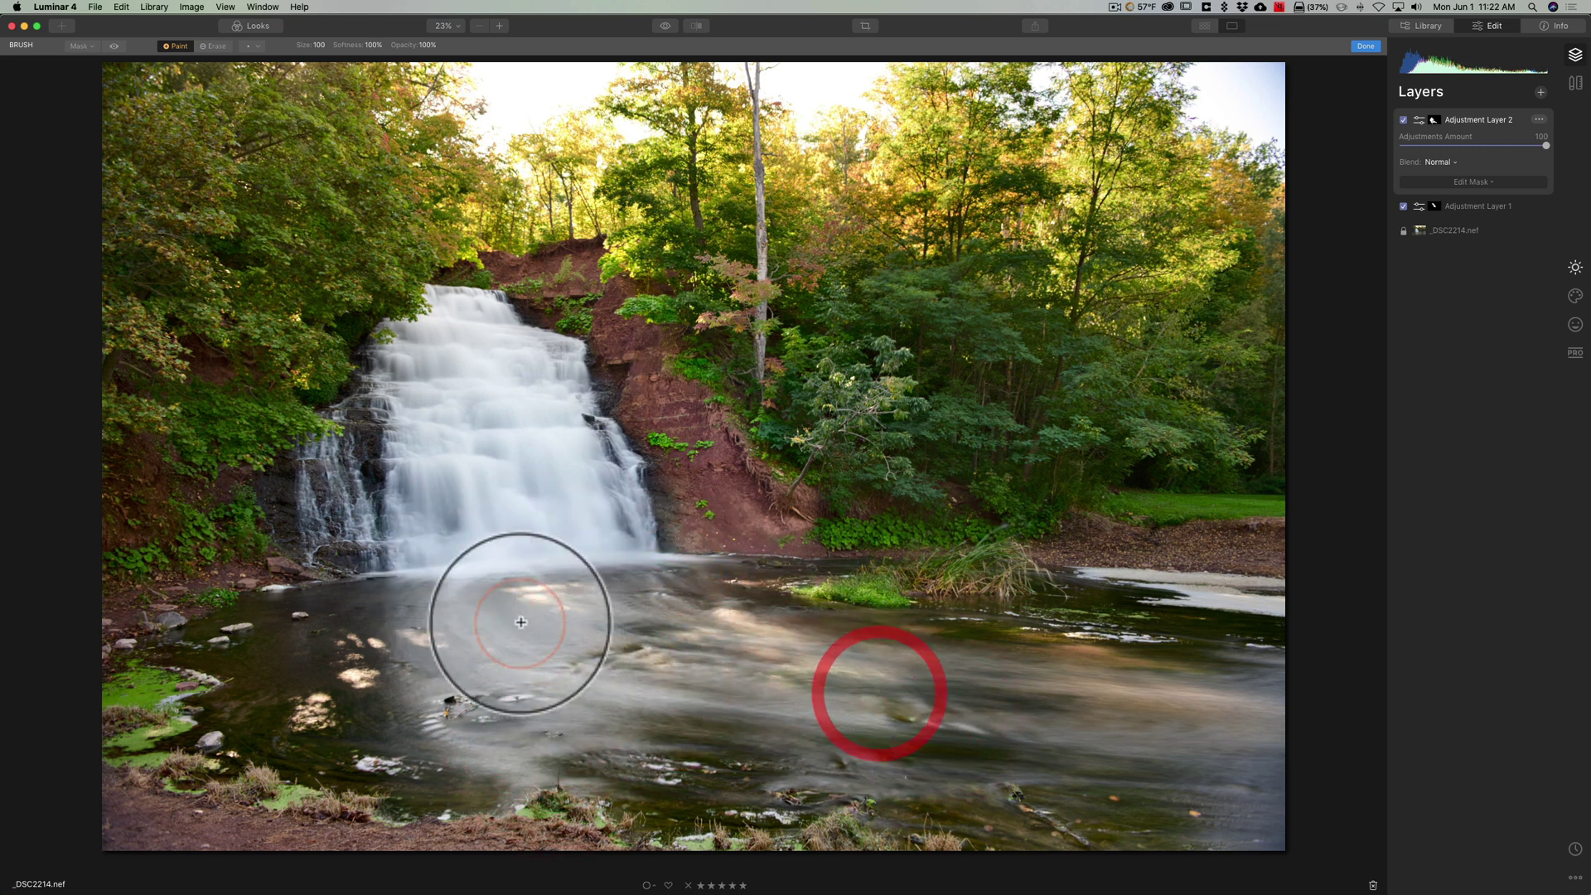
Step: Touch up the mask on the falls, adjacent rock and pool surface, then finish painting
left_click(458, 481)
left_click(600, 478)
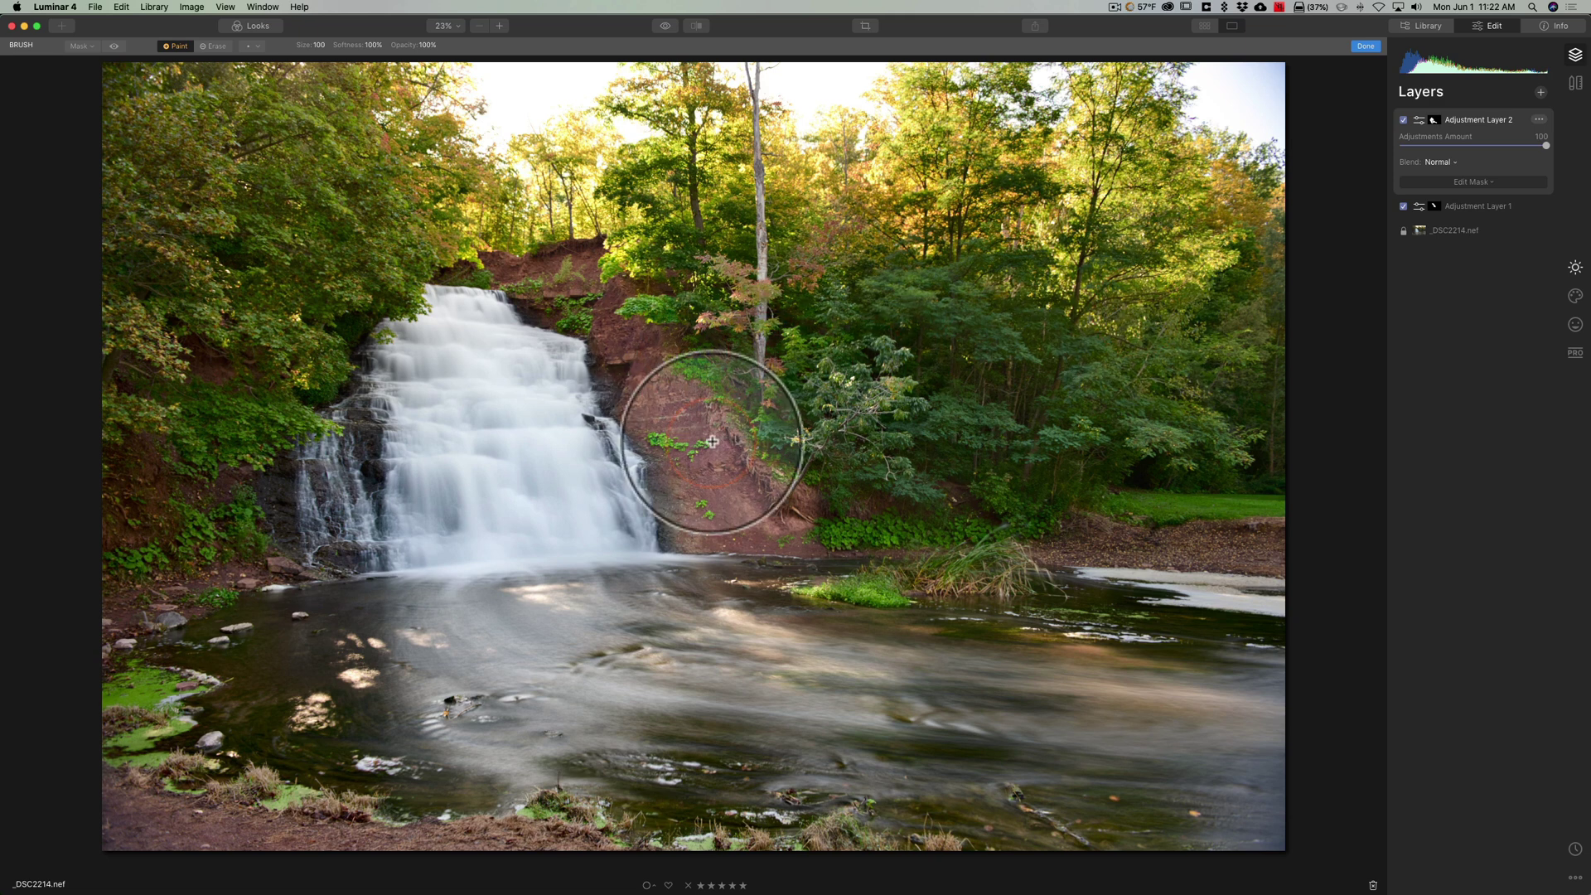
left_click(680, 416)
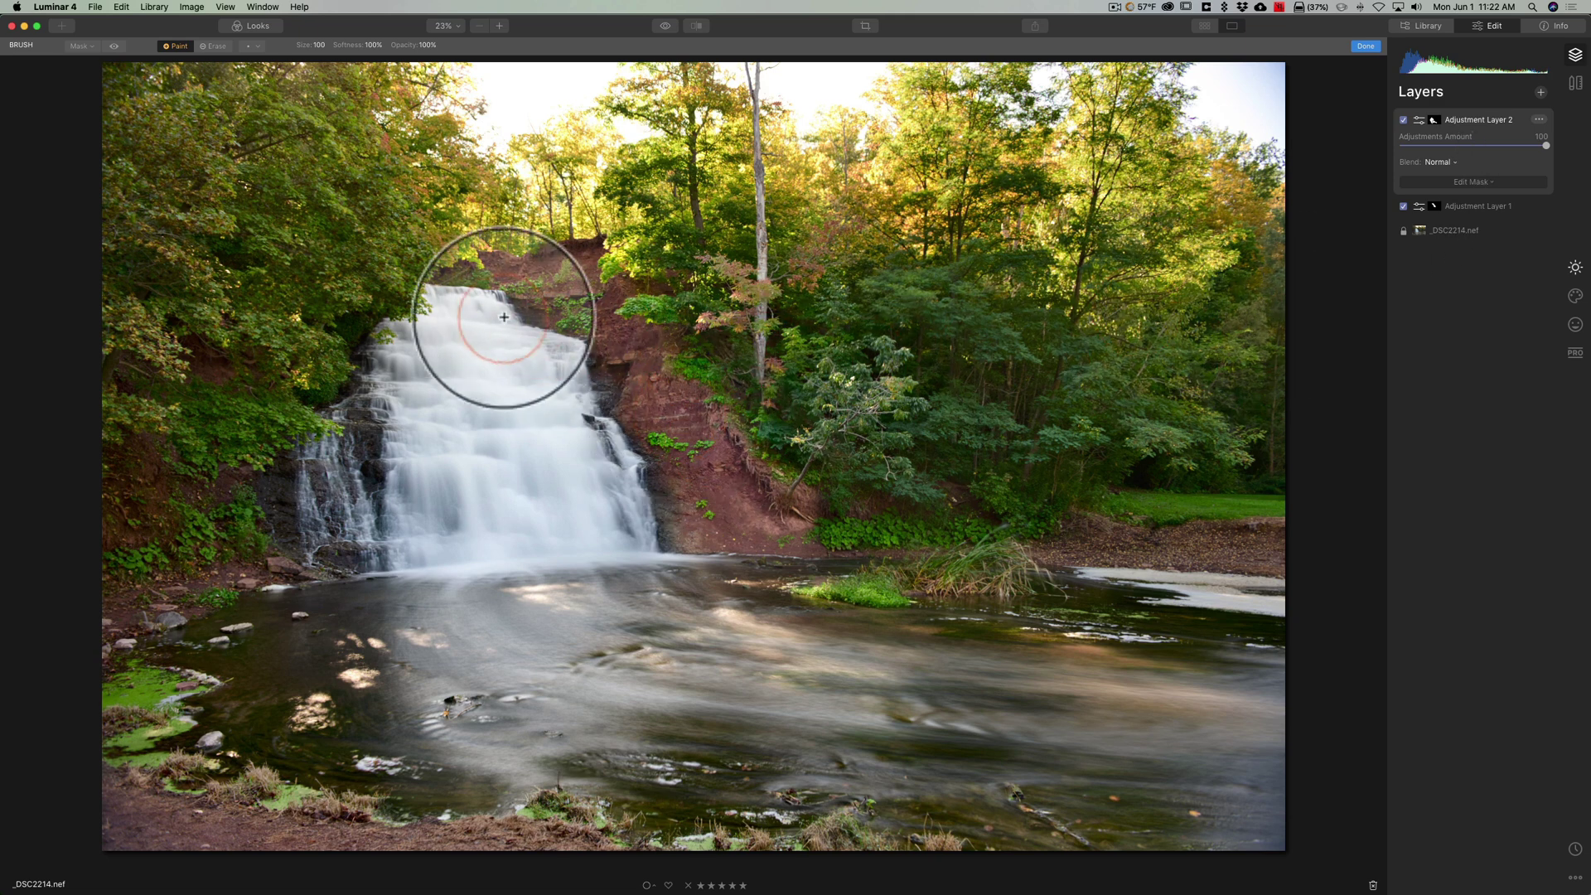
left_click(506, 466)
left_click(429, 518)
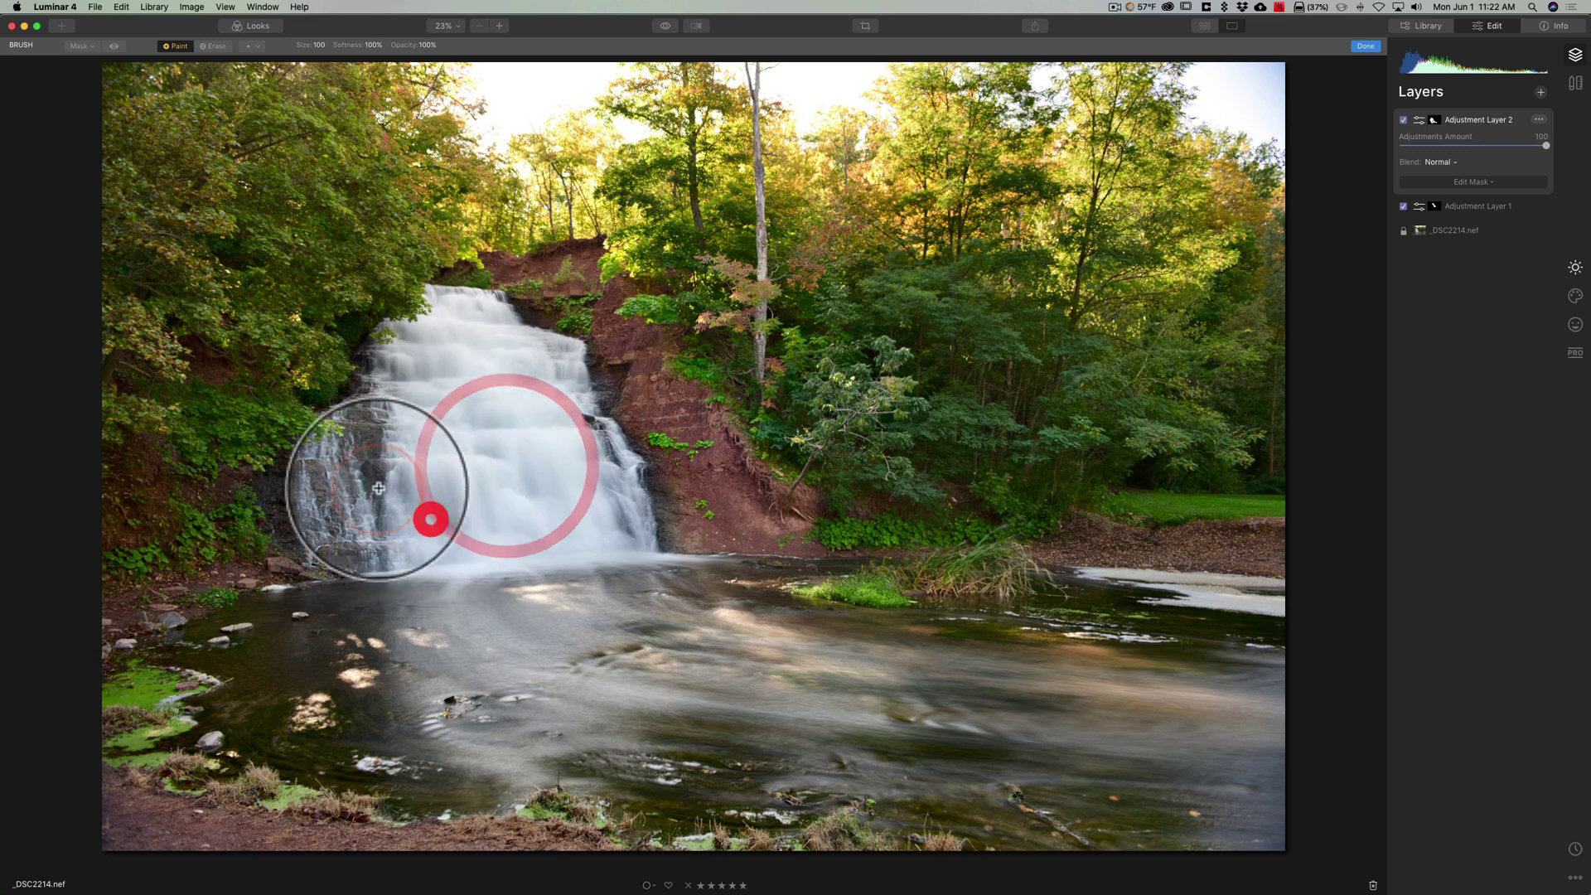
left_click(362, 547)
left_click(544, 735)
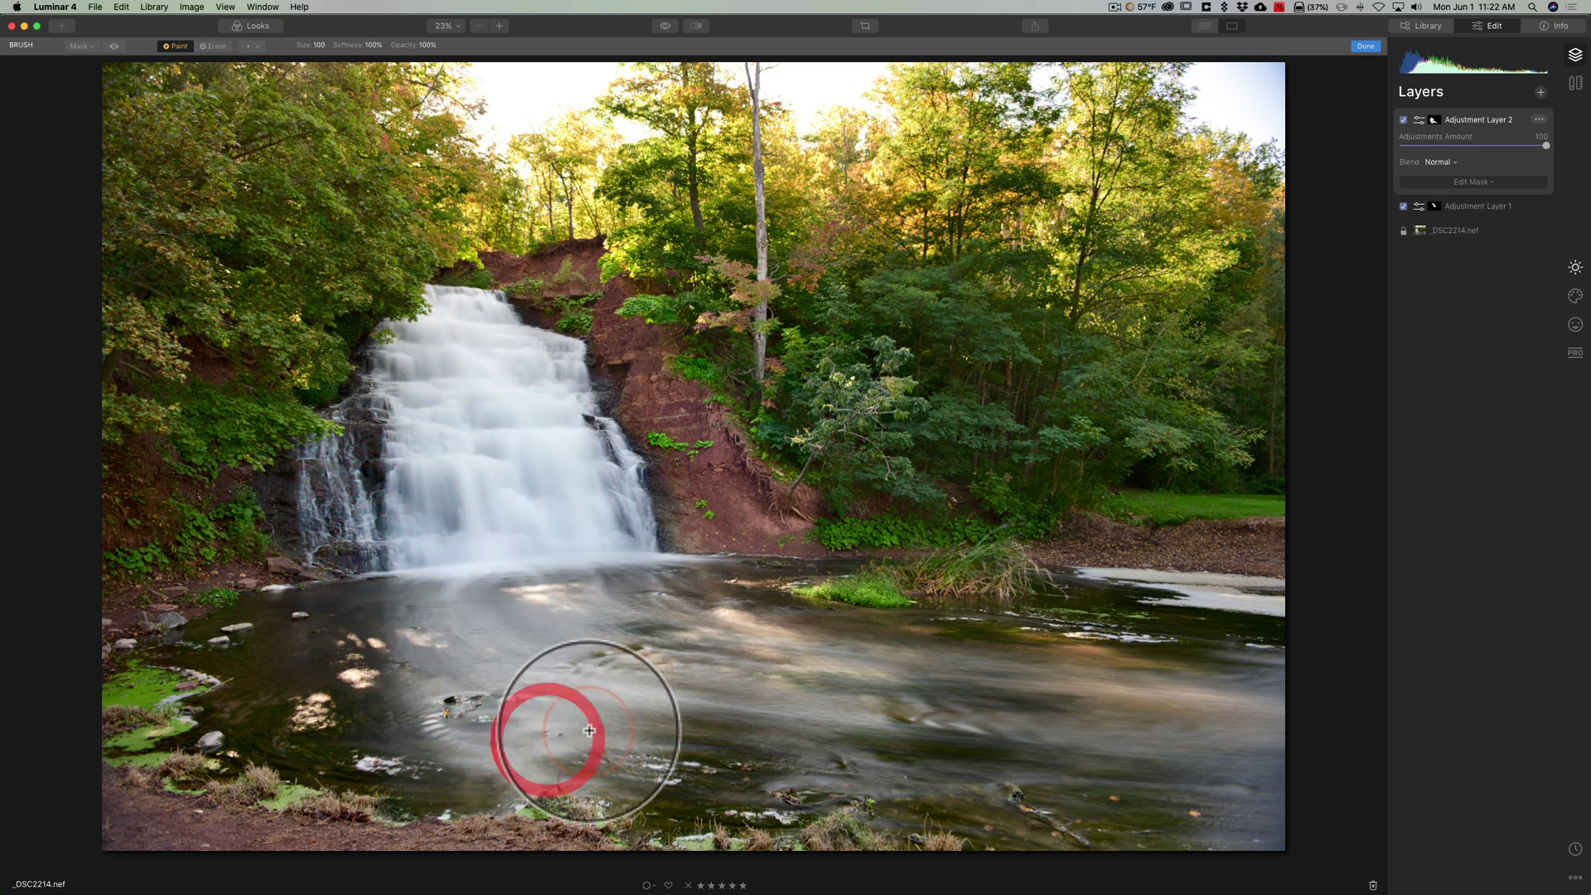
left_click(630, 729)
left_click(952, 718)
left_click(784, 647)
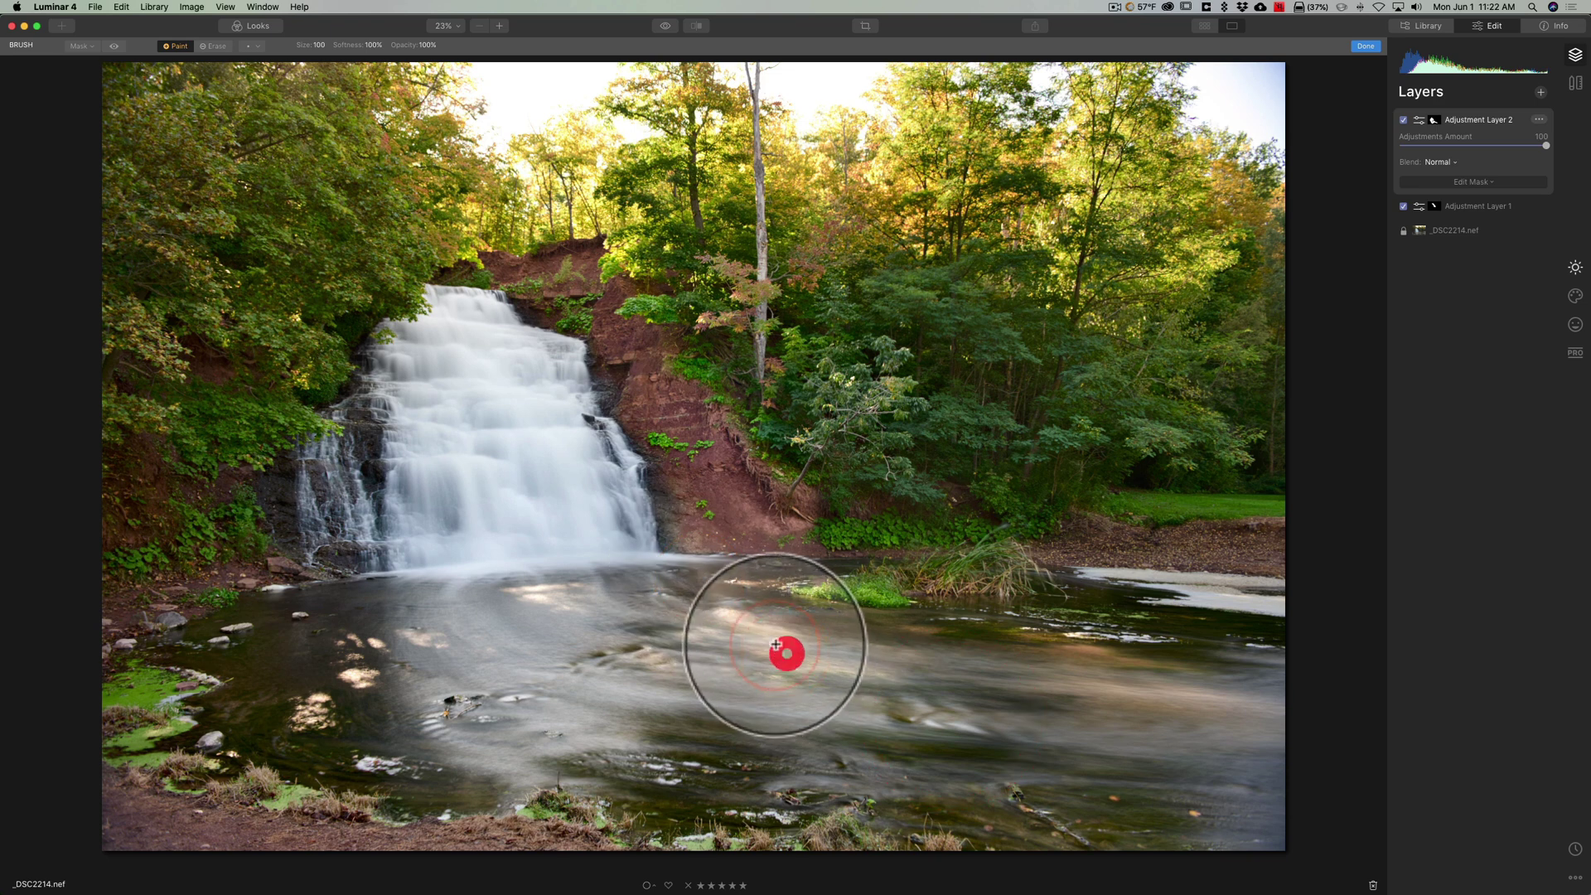
left_click(735, 659)
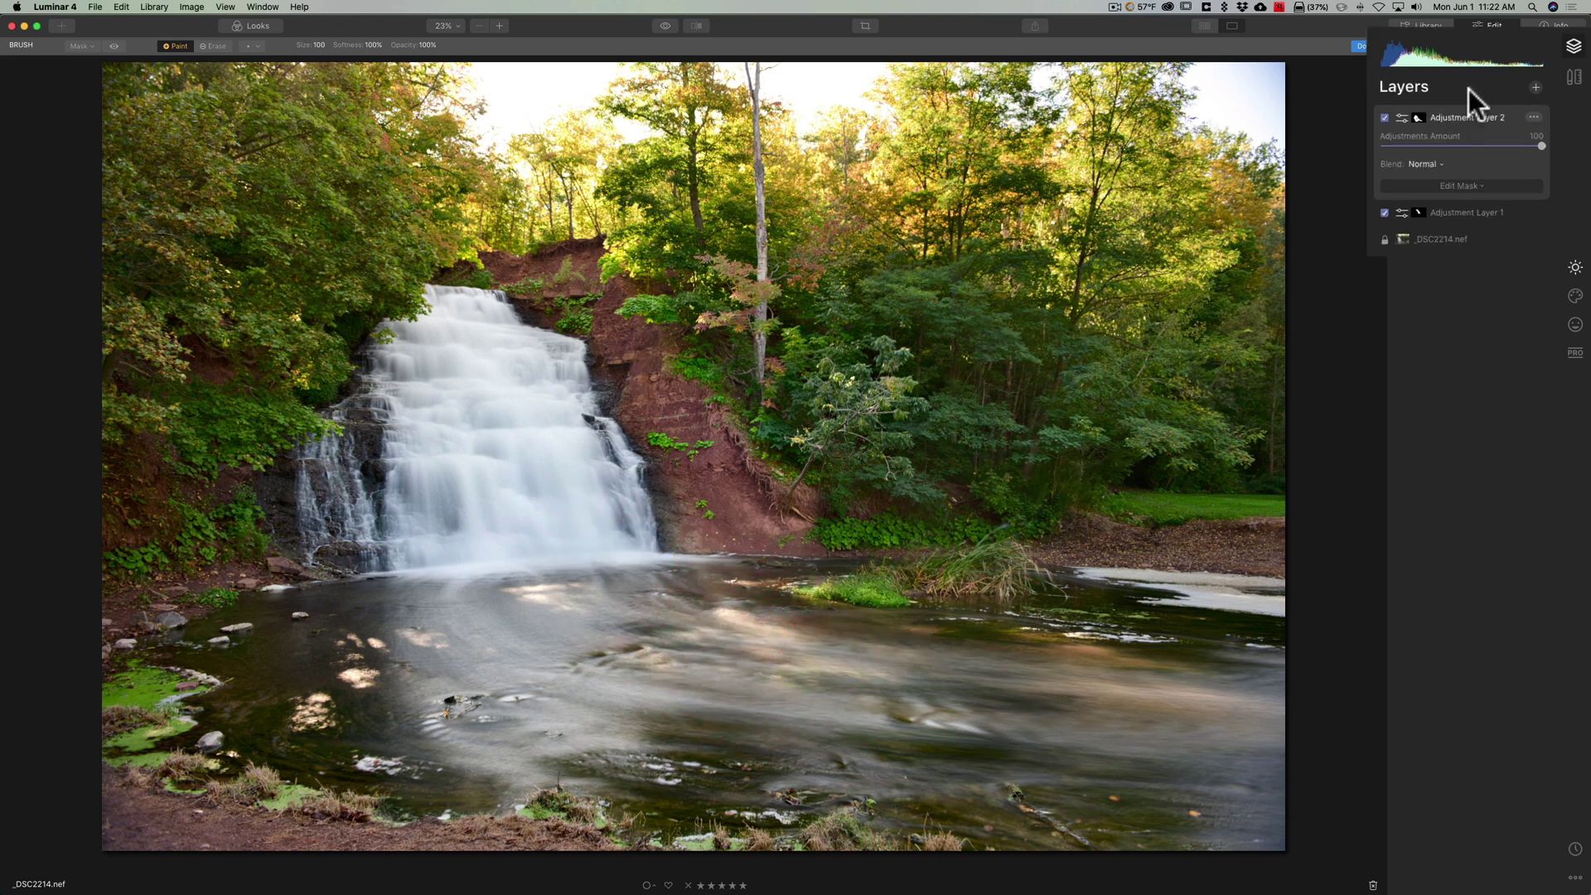
left_click(1487, 113)
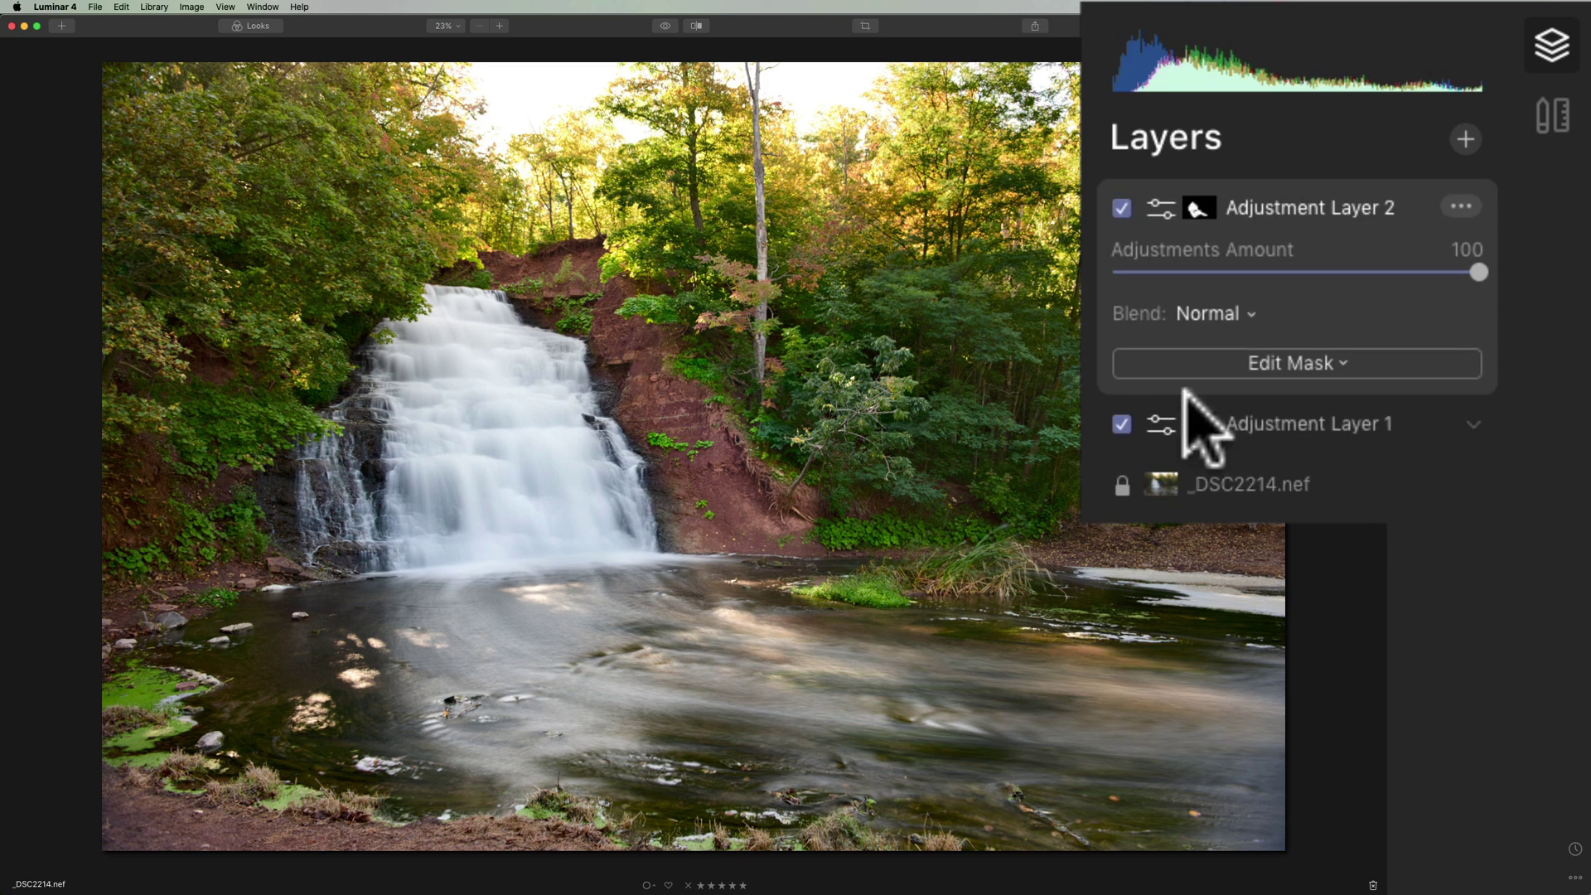
Step: Add a new empty Adjustment Layer 3 atop the stack and show its Essentials tools
left_click(1464, 137)
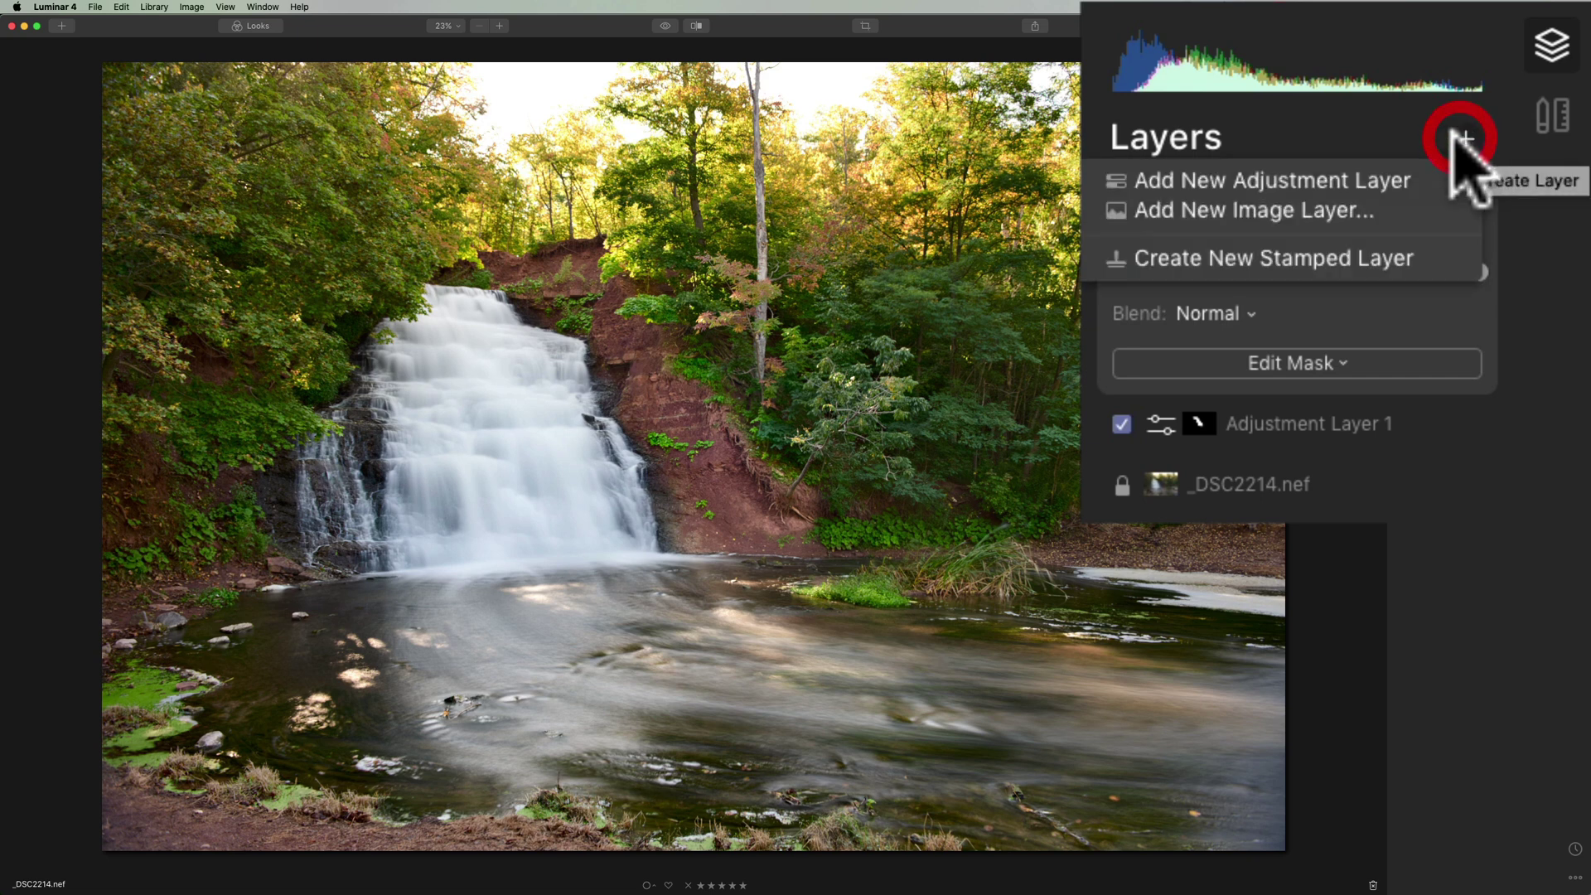
left_click(1321, 178)
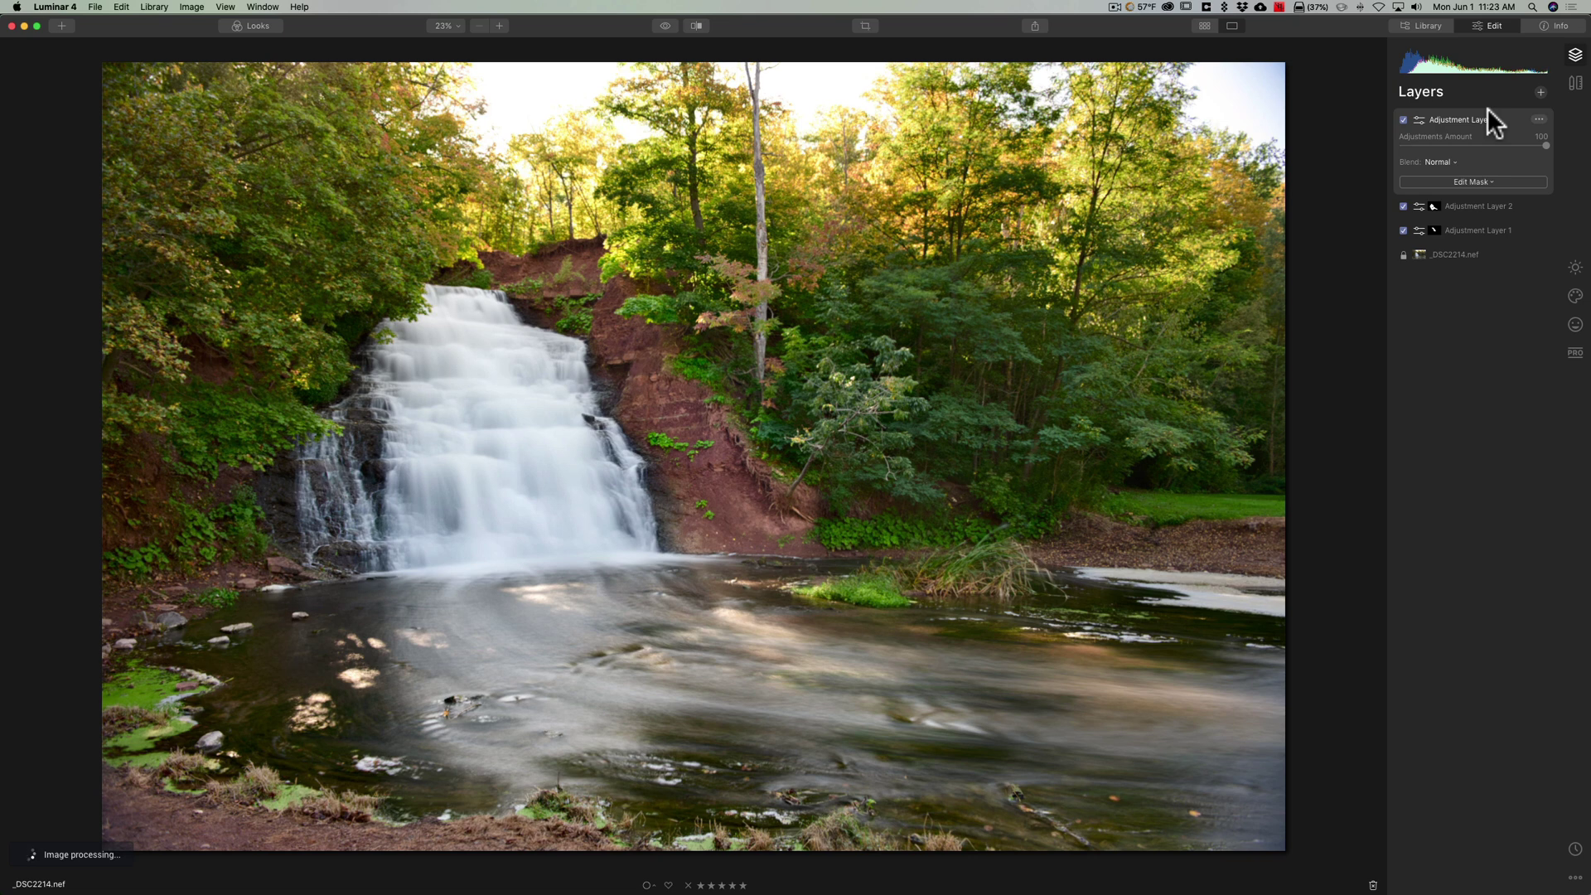
left_click(1578, 272)
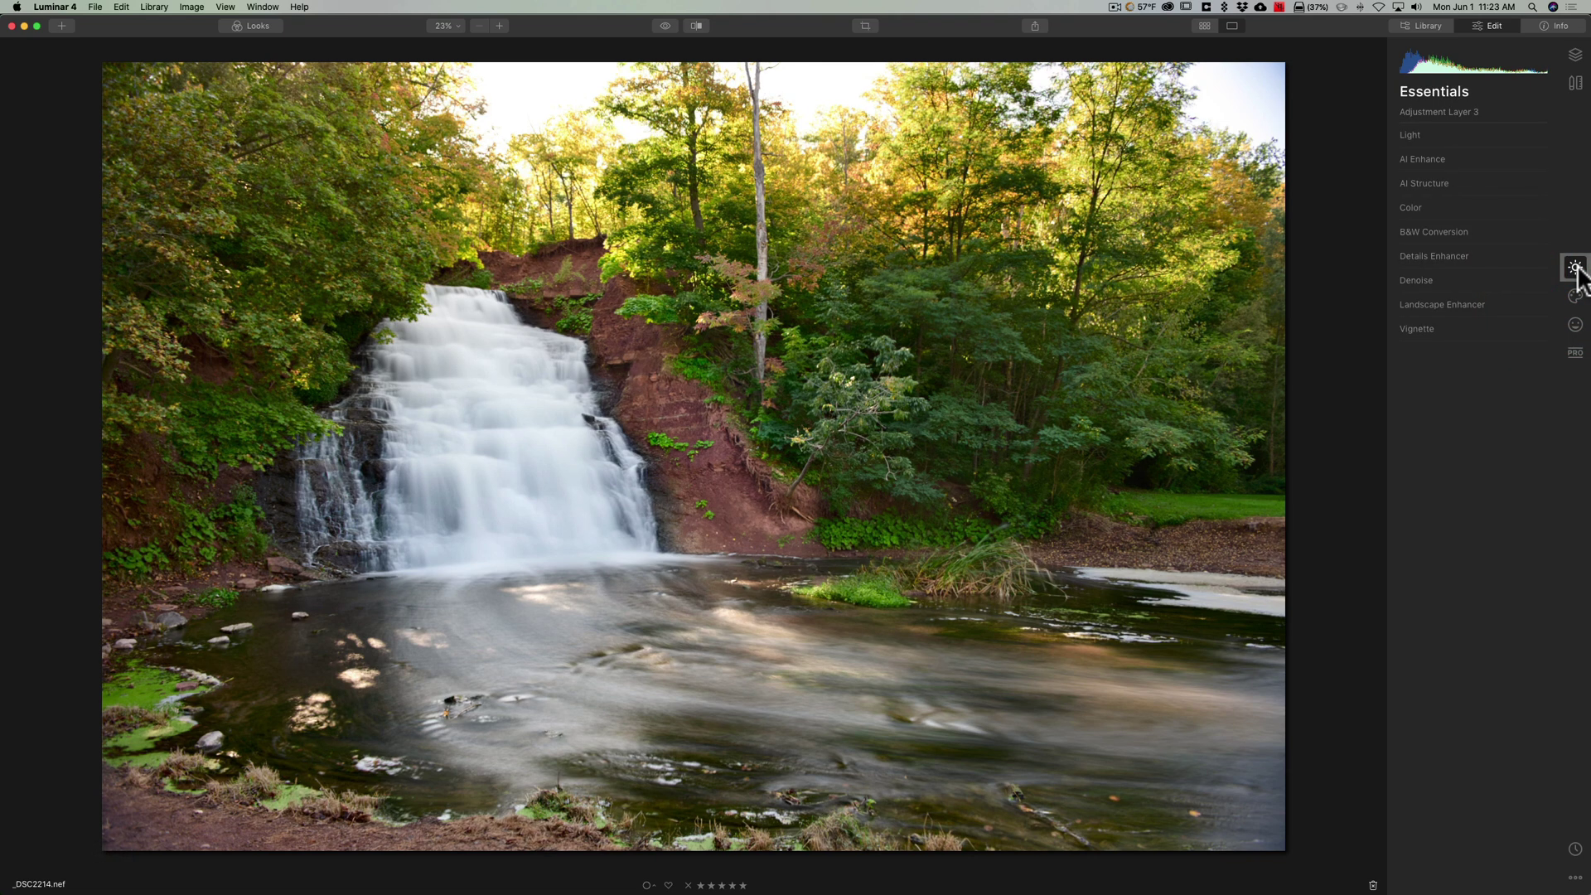
Step: Set Details Enhancer to Small 10, Medium 10, Large 11 and Sharpen 14
left_click(1465, 264)
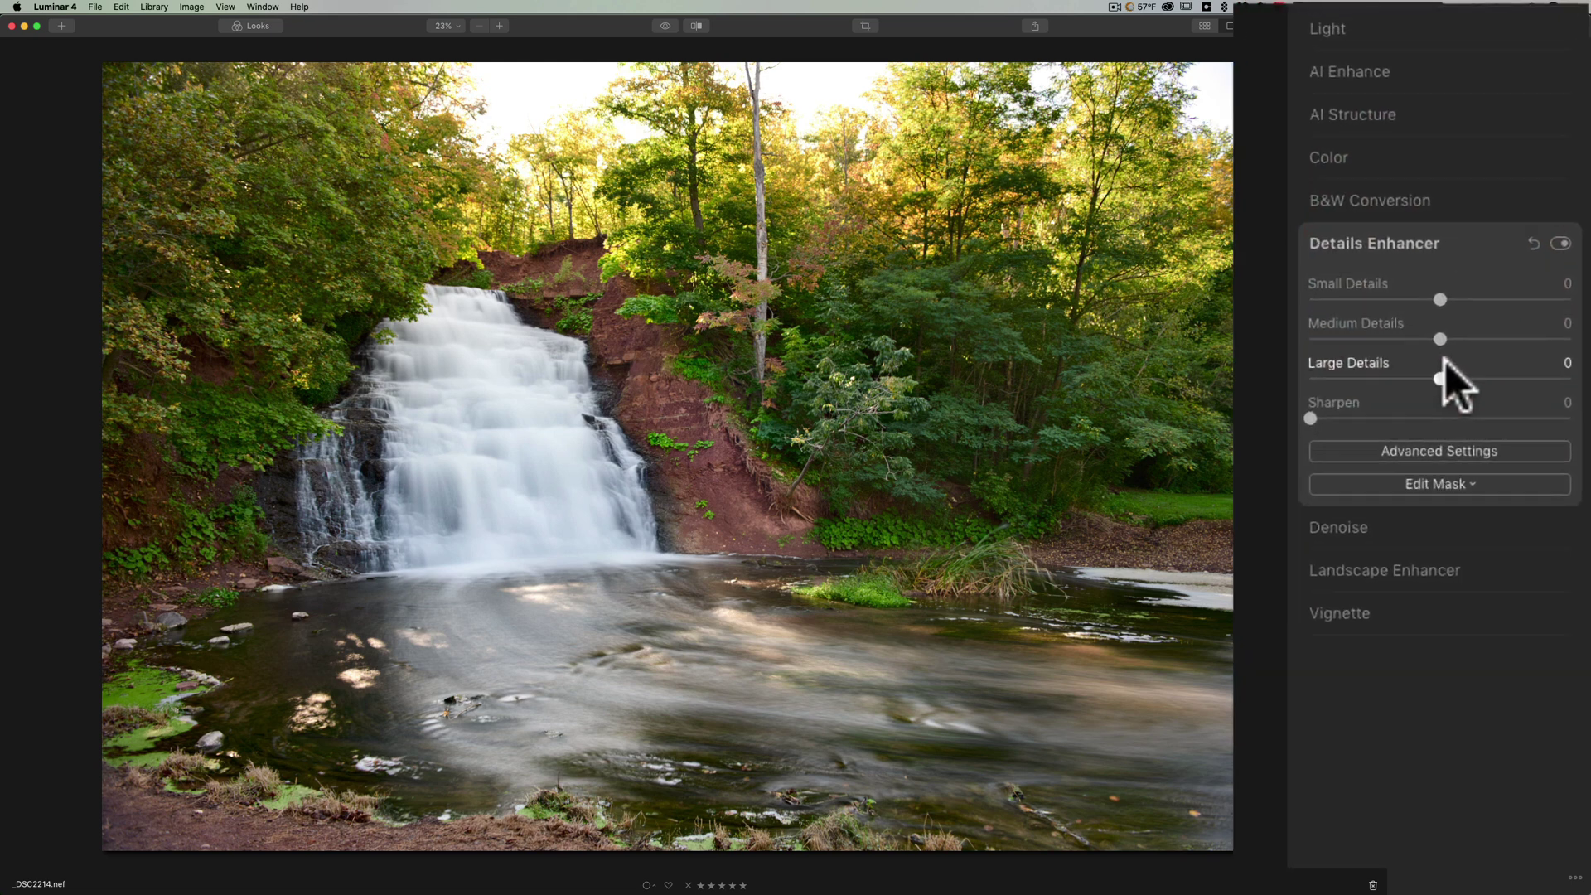
left_click_drag(1438, 373, 1455, 338)
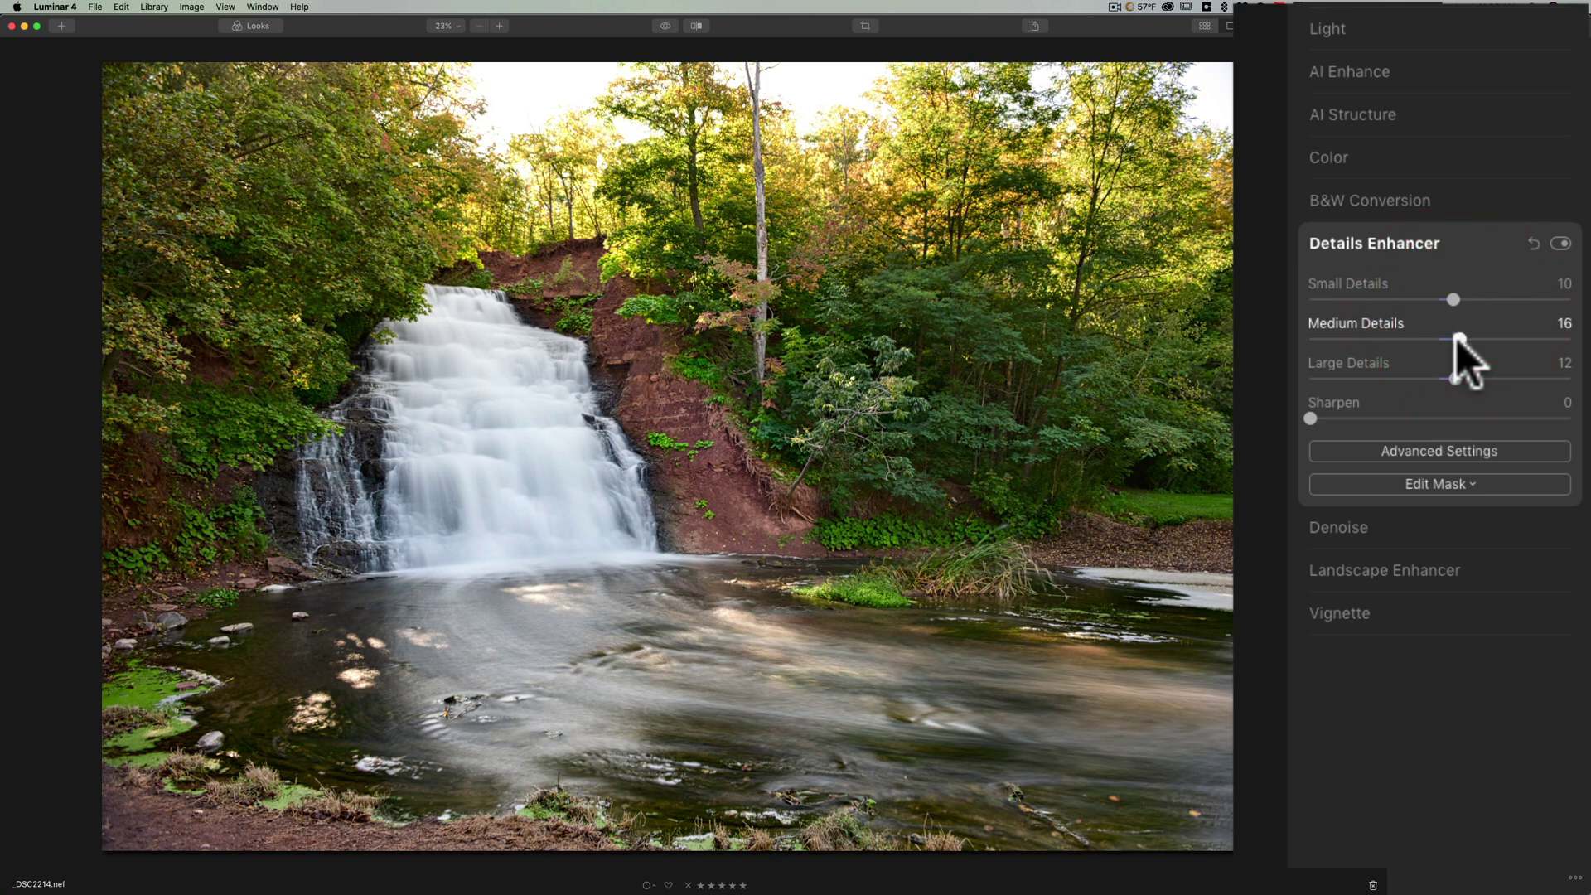
left_click(1456, 378)
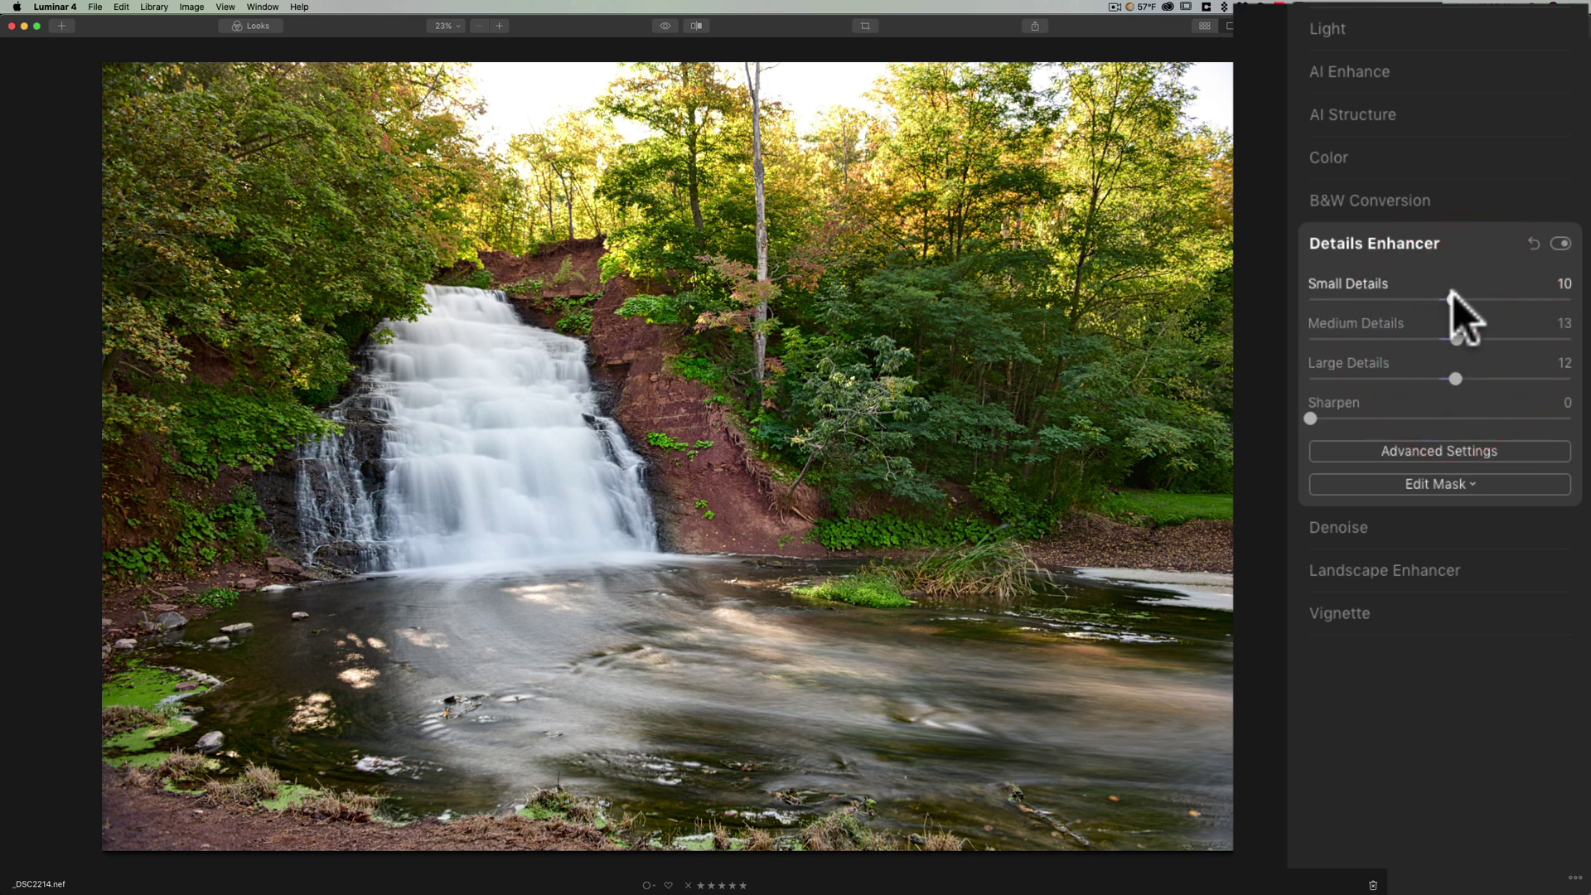
left_click_drag(1453, 298, 1455, 299)
left_click_drag(1311, 419, 1343, 419)
left_click(1360, 365)
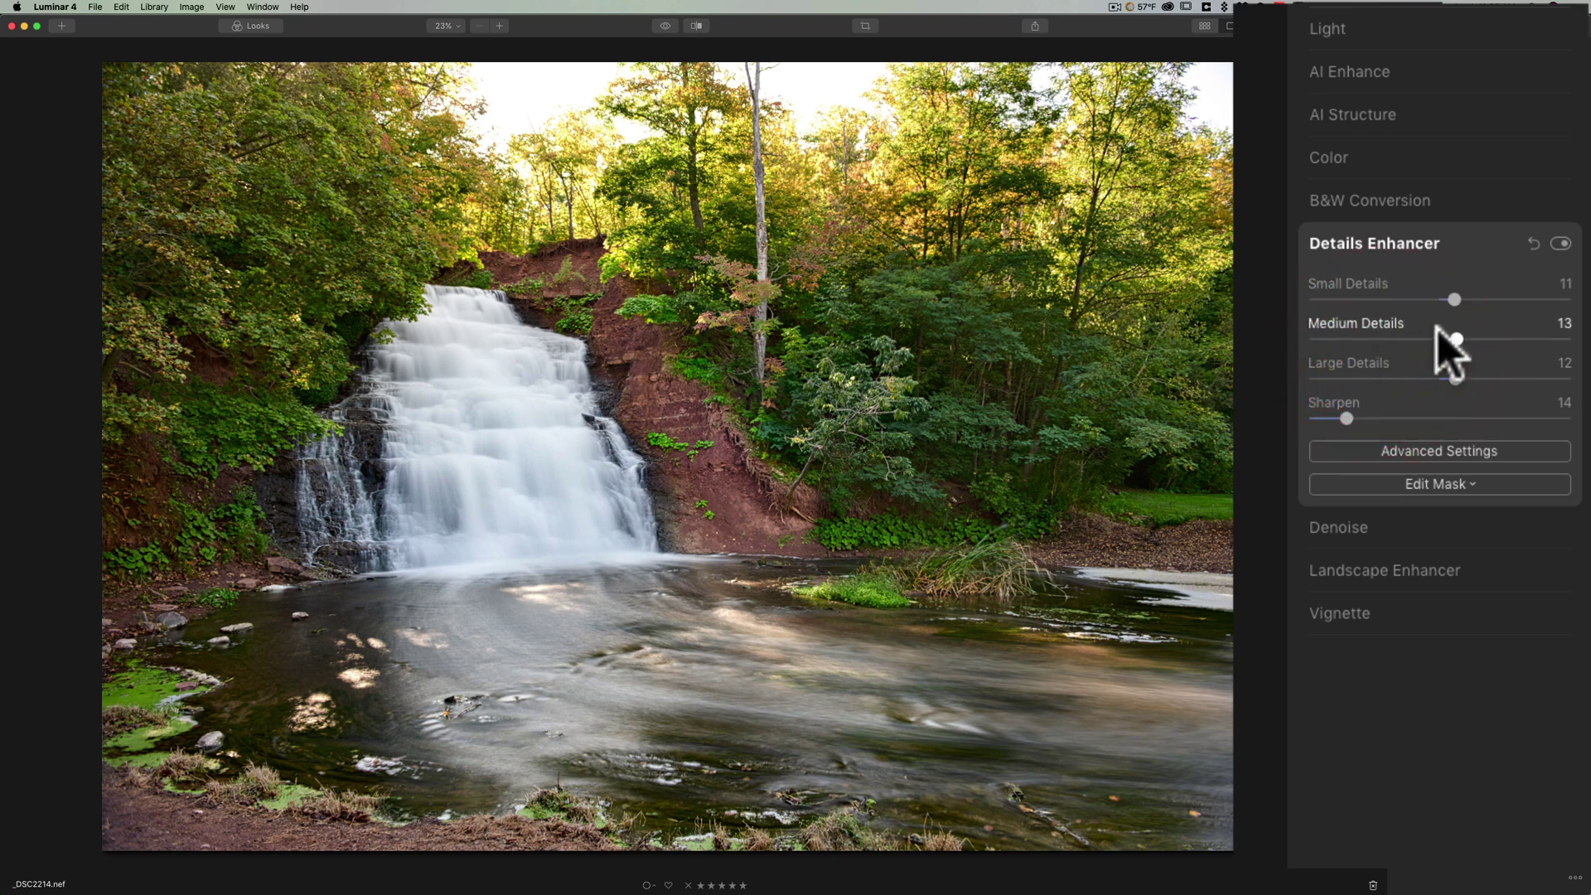
left_click_drag(1454, 339, 1452, 301)
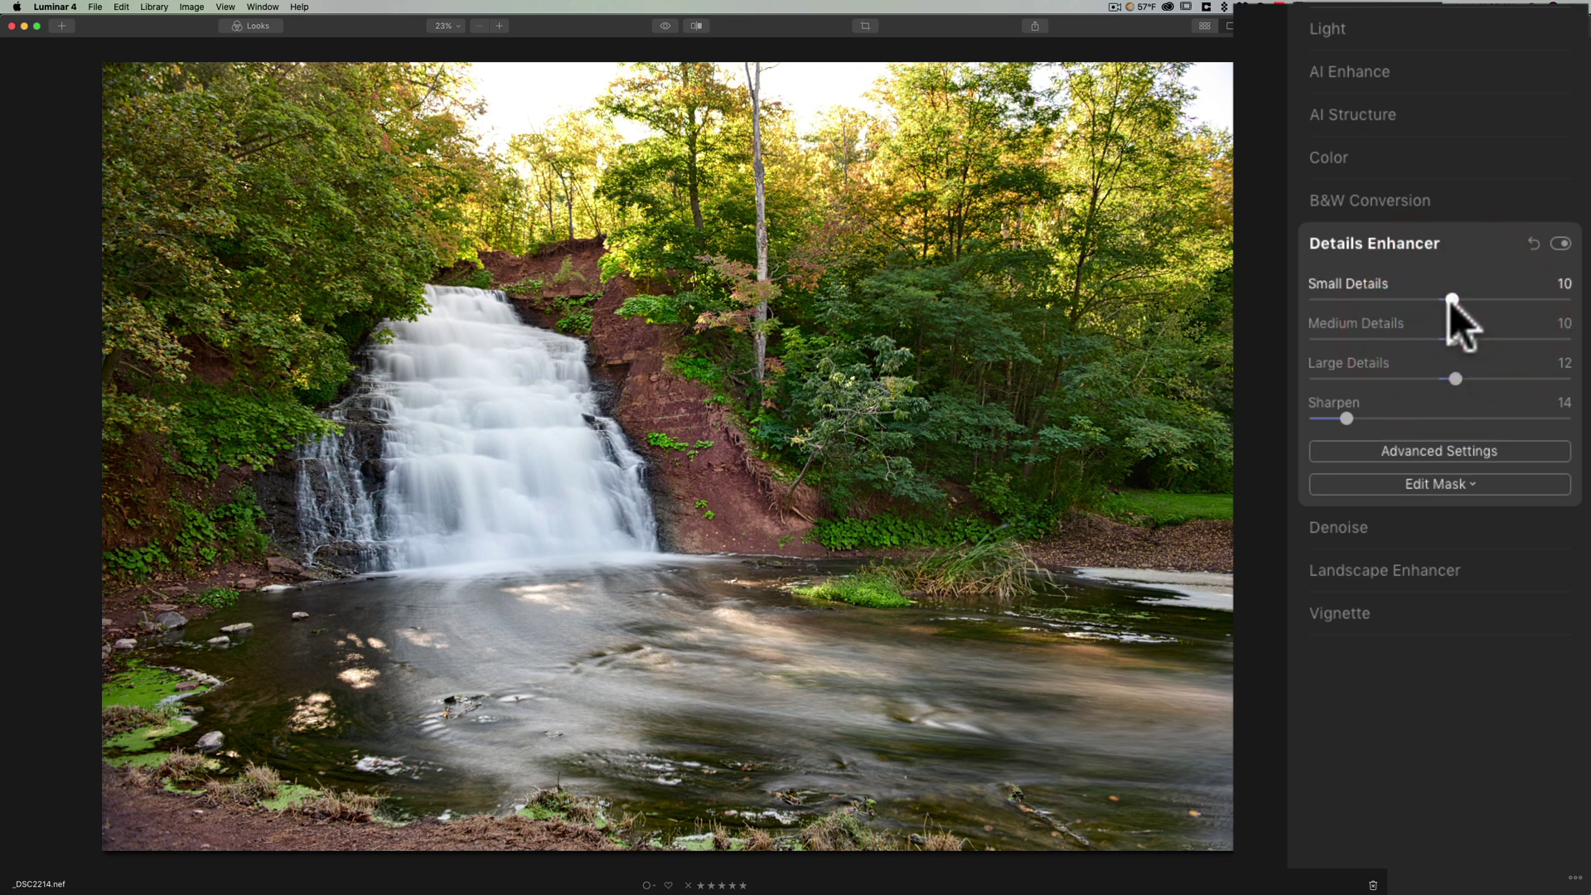
left_click(1454, 379)
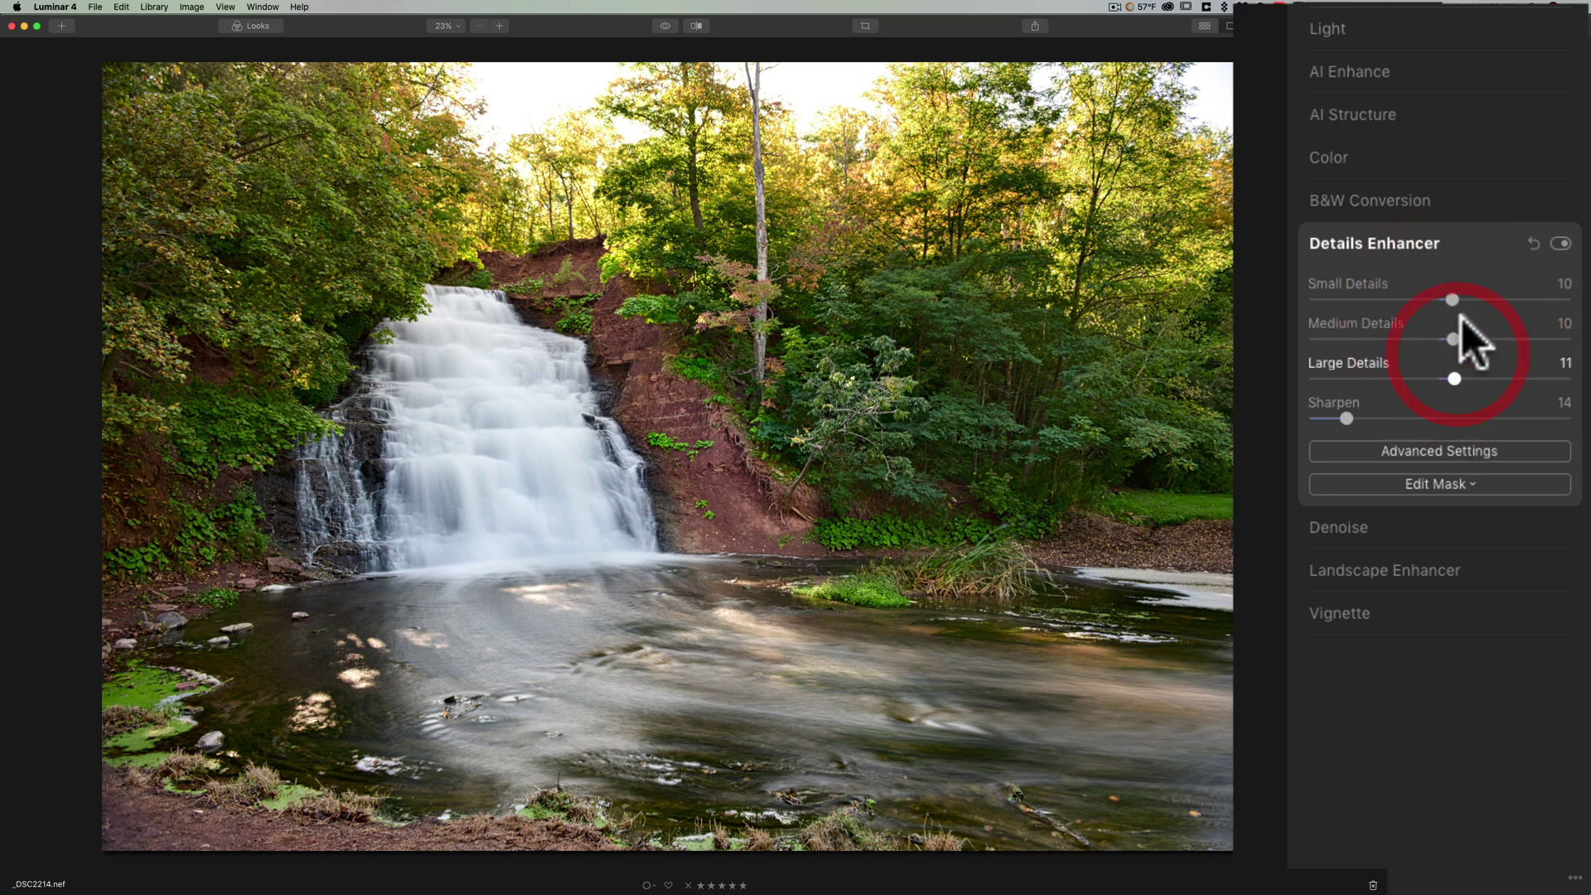
left_click(1457, 242)
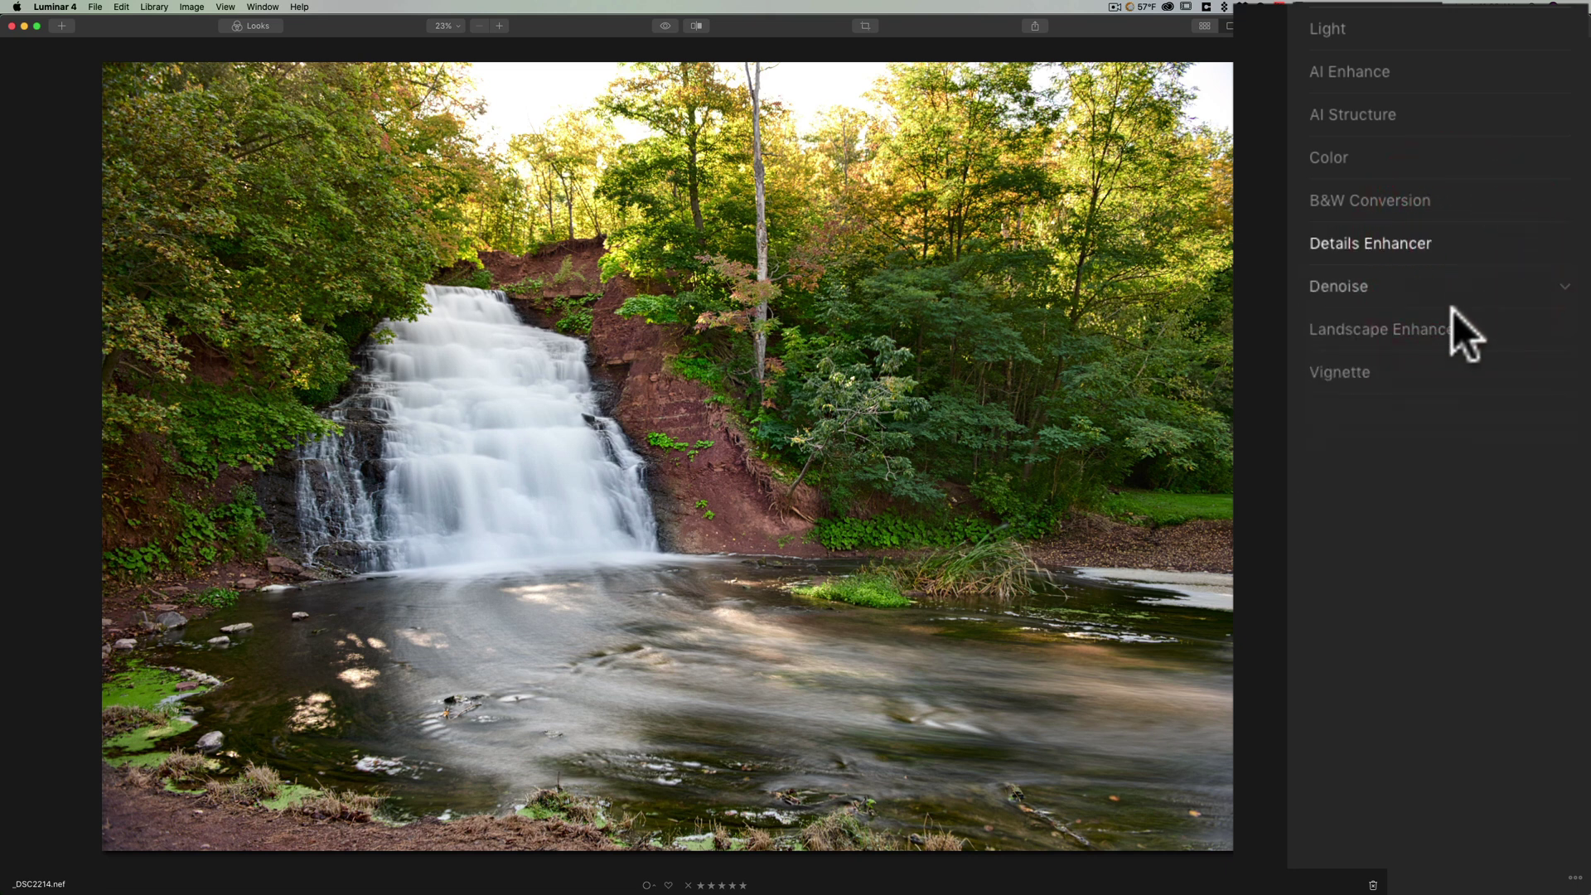
Step: Set Landscape Enhancer Golden Hour to 16 and Foliage Enhancer to 5 to warm the trees
left_click(1451, 330)
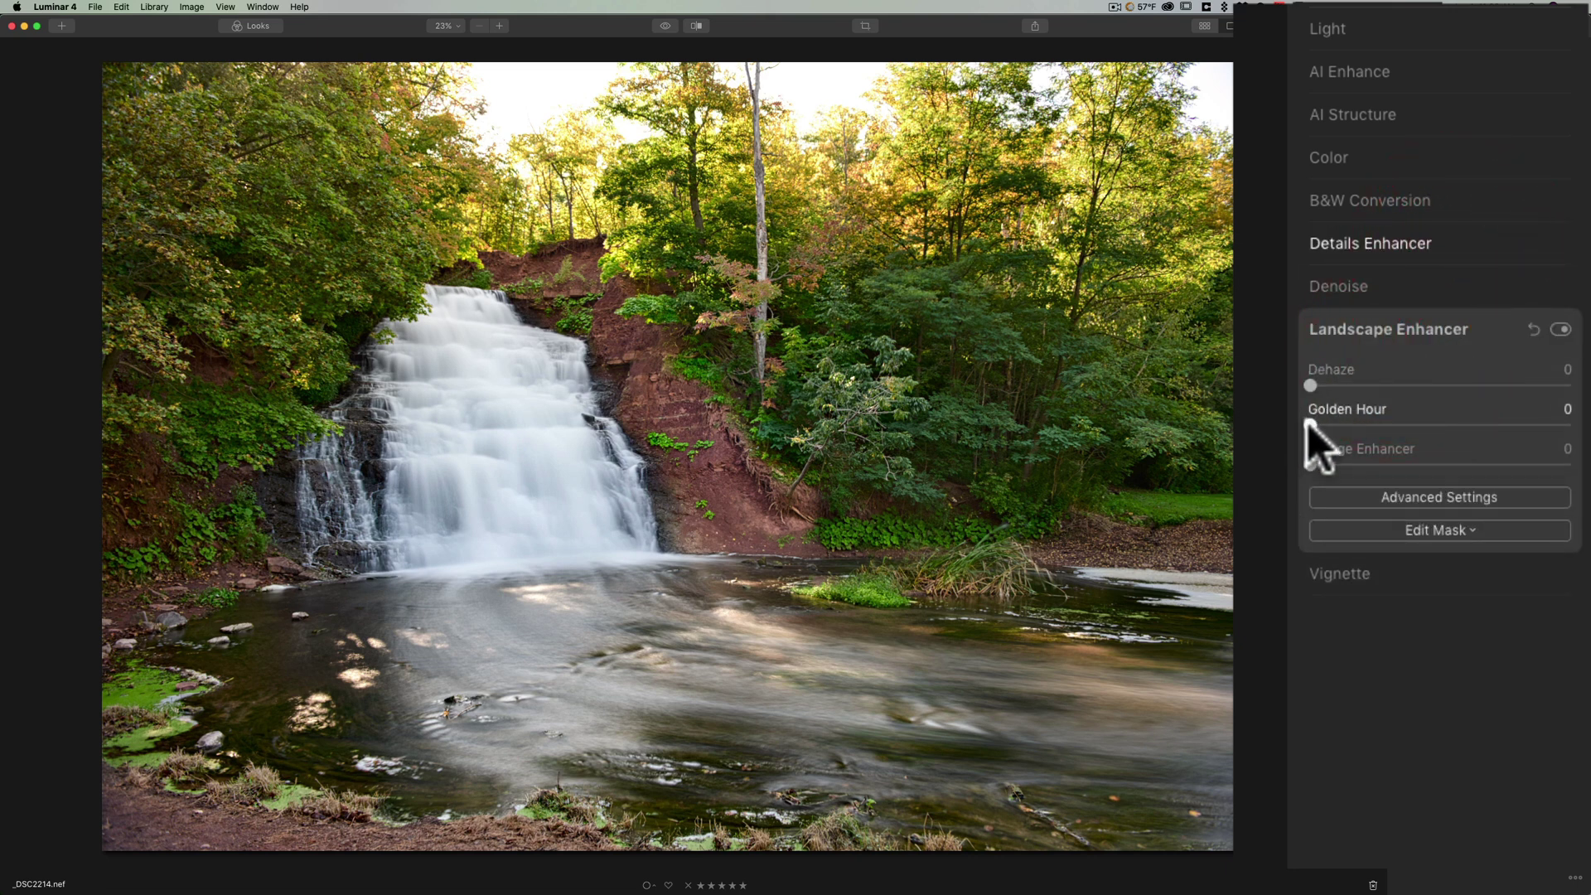
left_click_drag(1311, 425, 1330, 466)
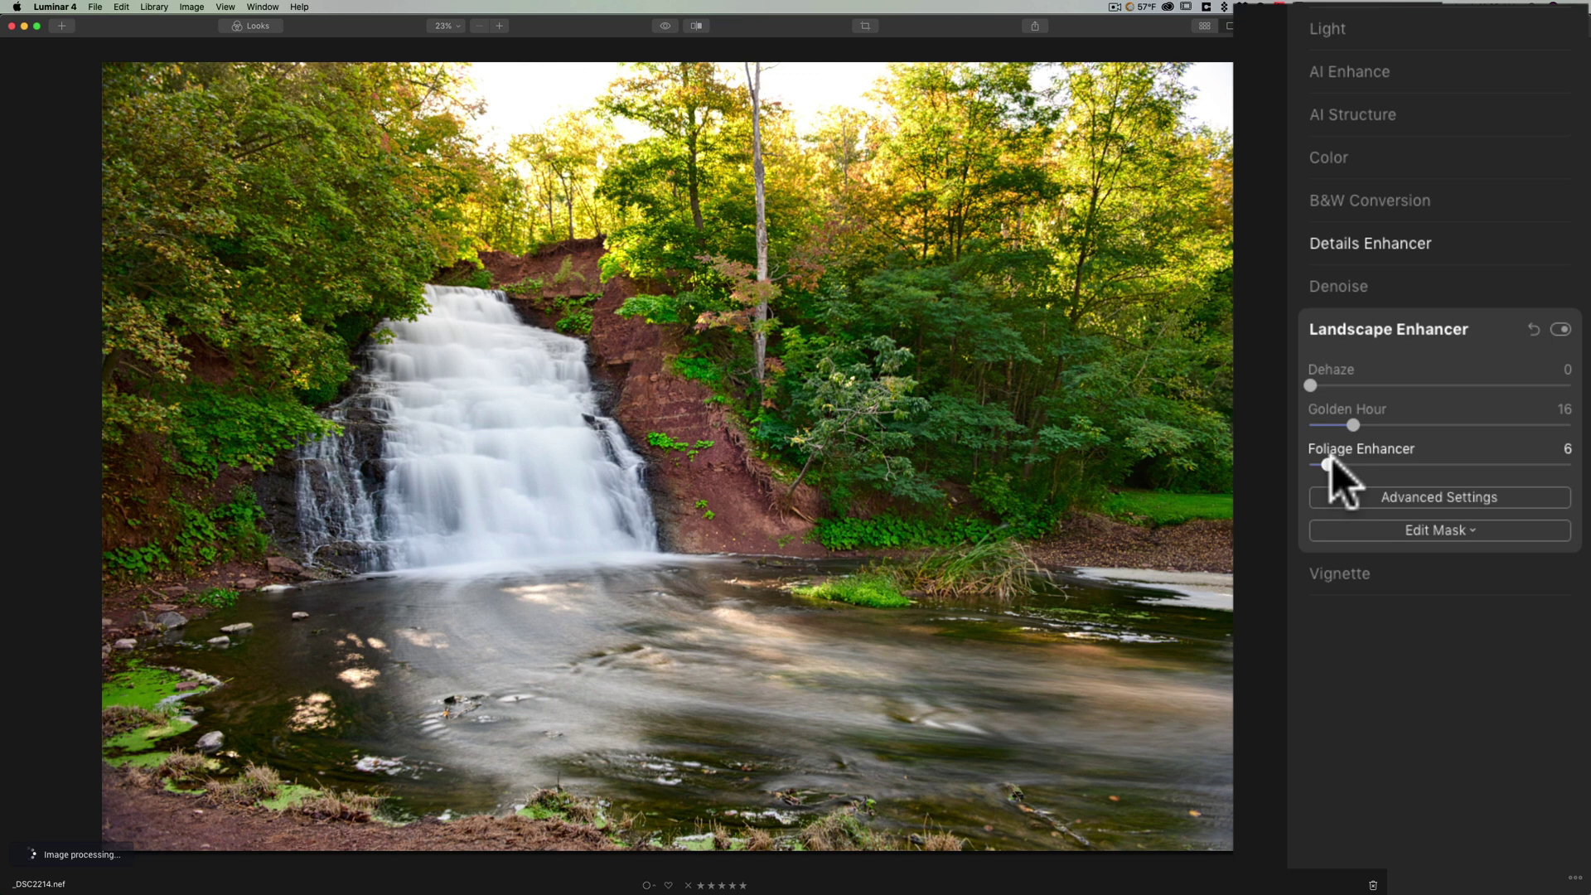
left_click_drag(1328, 465, 1324, 465)
left_click(1422, 497)
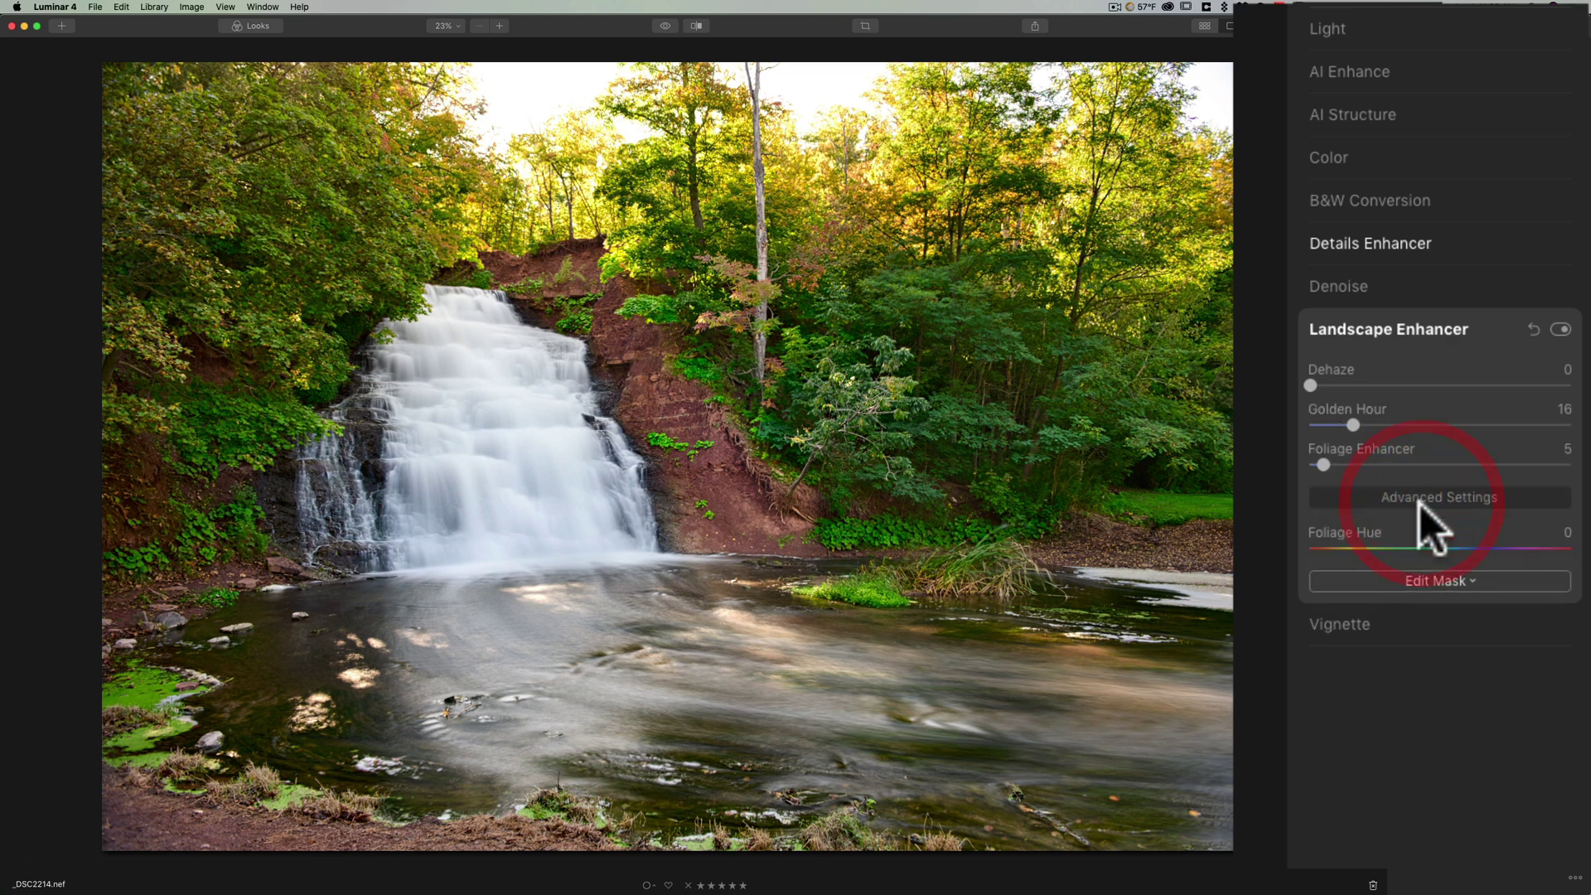
left_click(1424, 497)
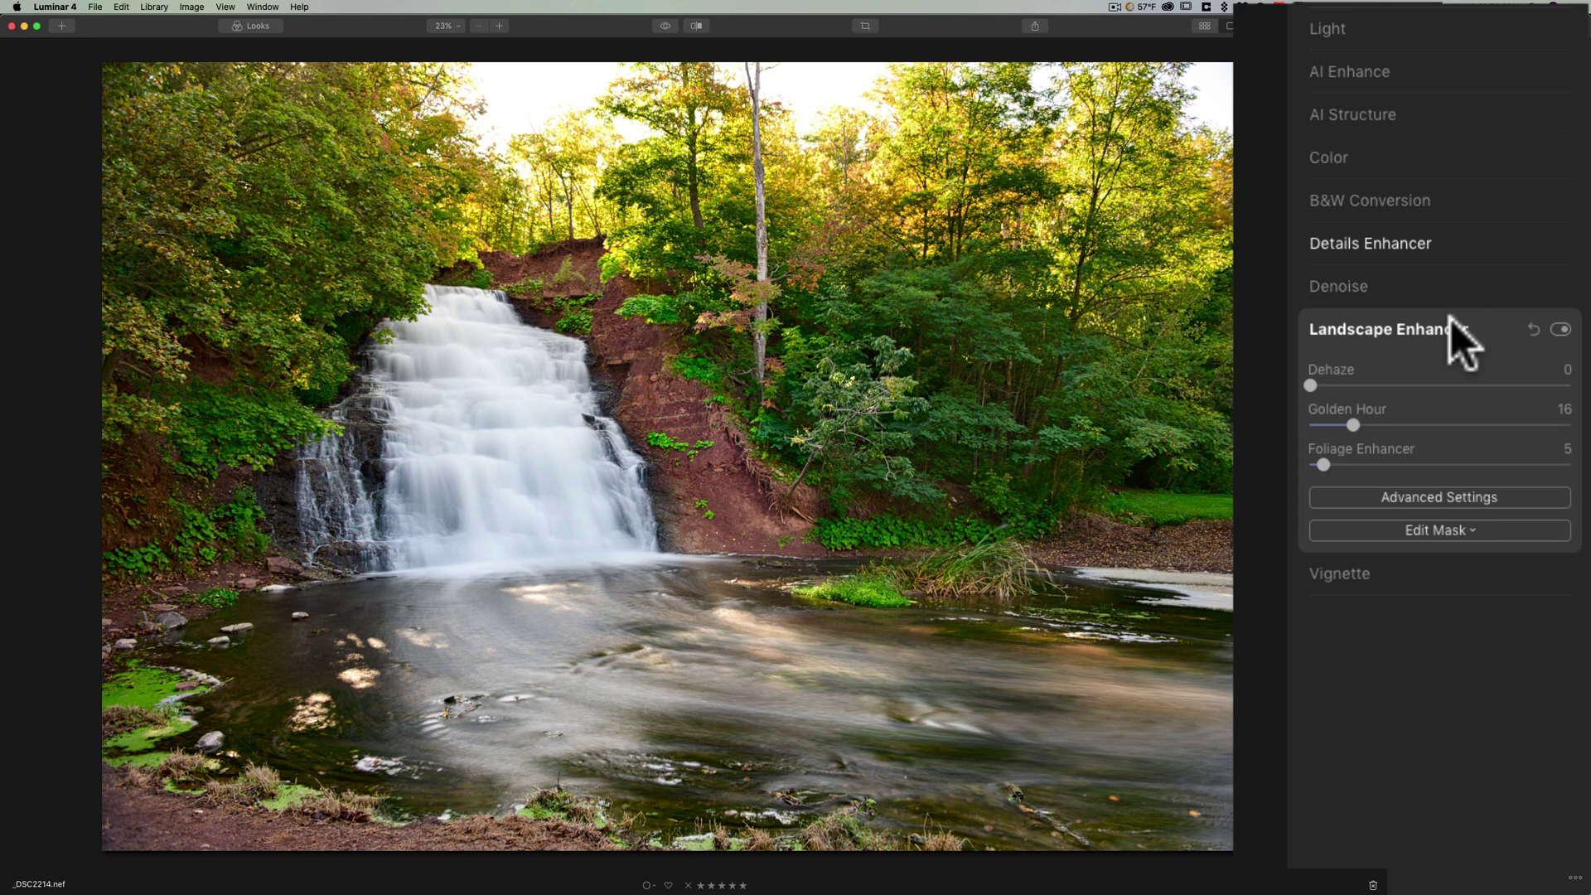
left_click(1461, 340)
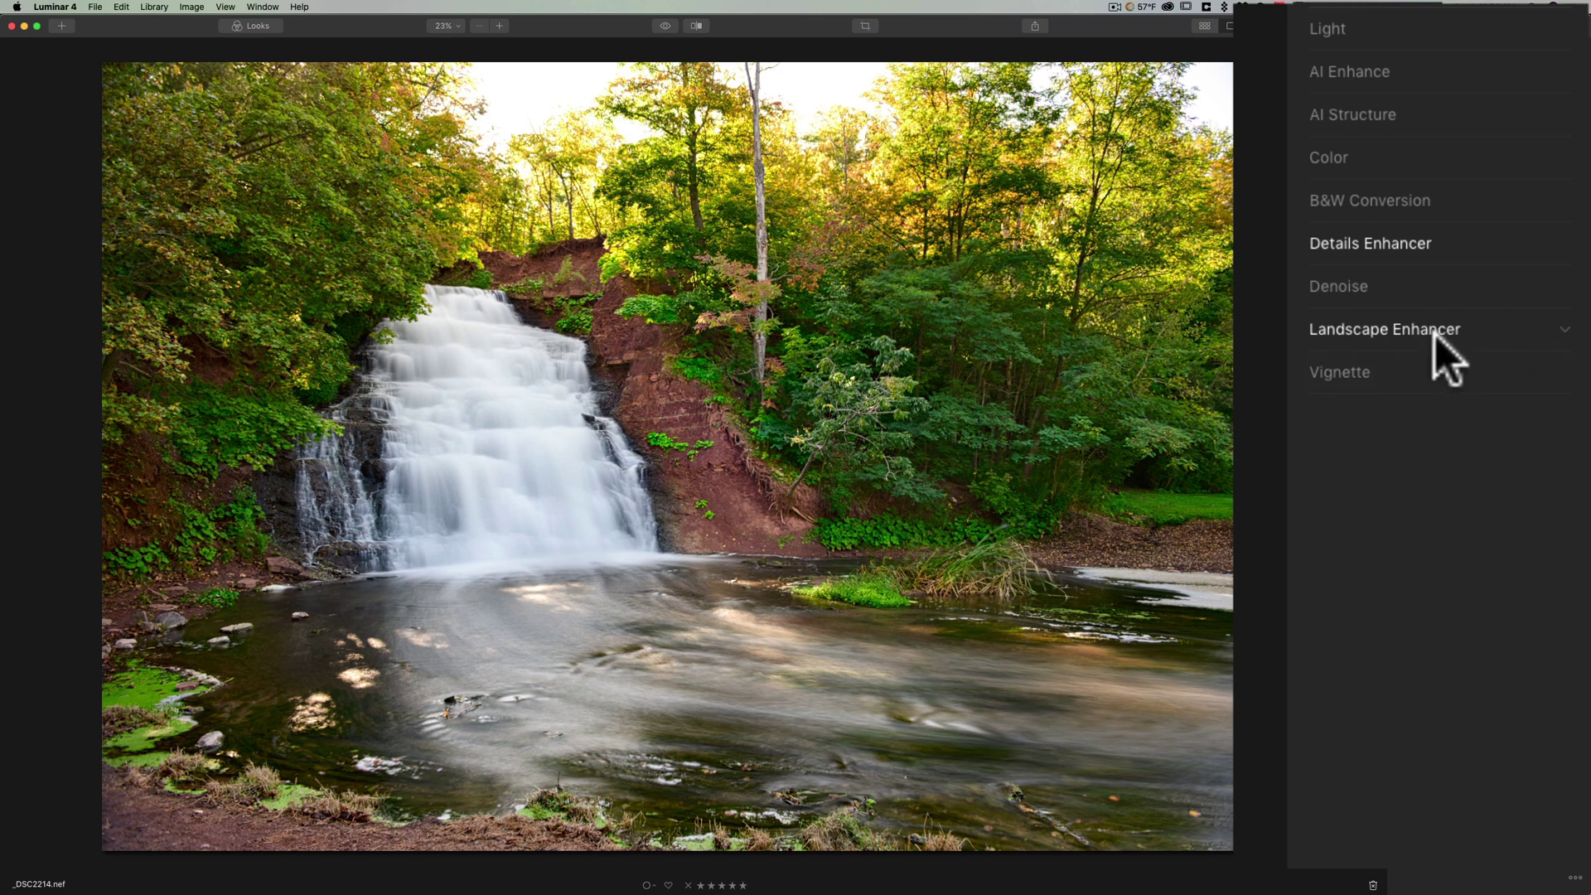
Step: Add a Vignette at Amount -51, size 50, centred on the waterfall
left_click(1371, 373)
left_click_drag(1441, 470, 1373, 470)
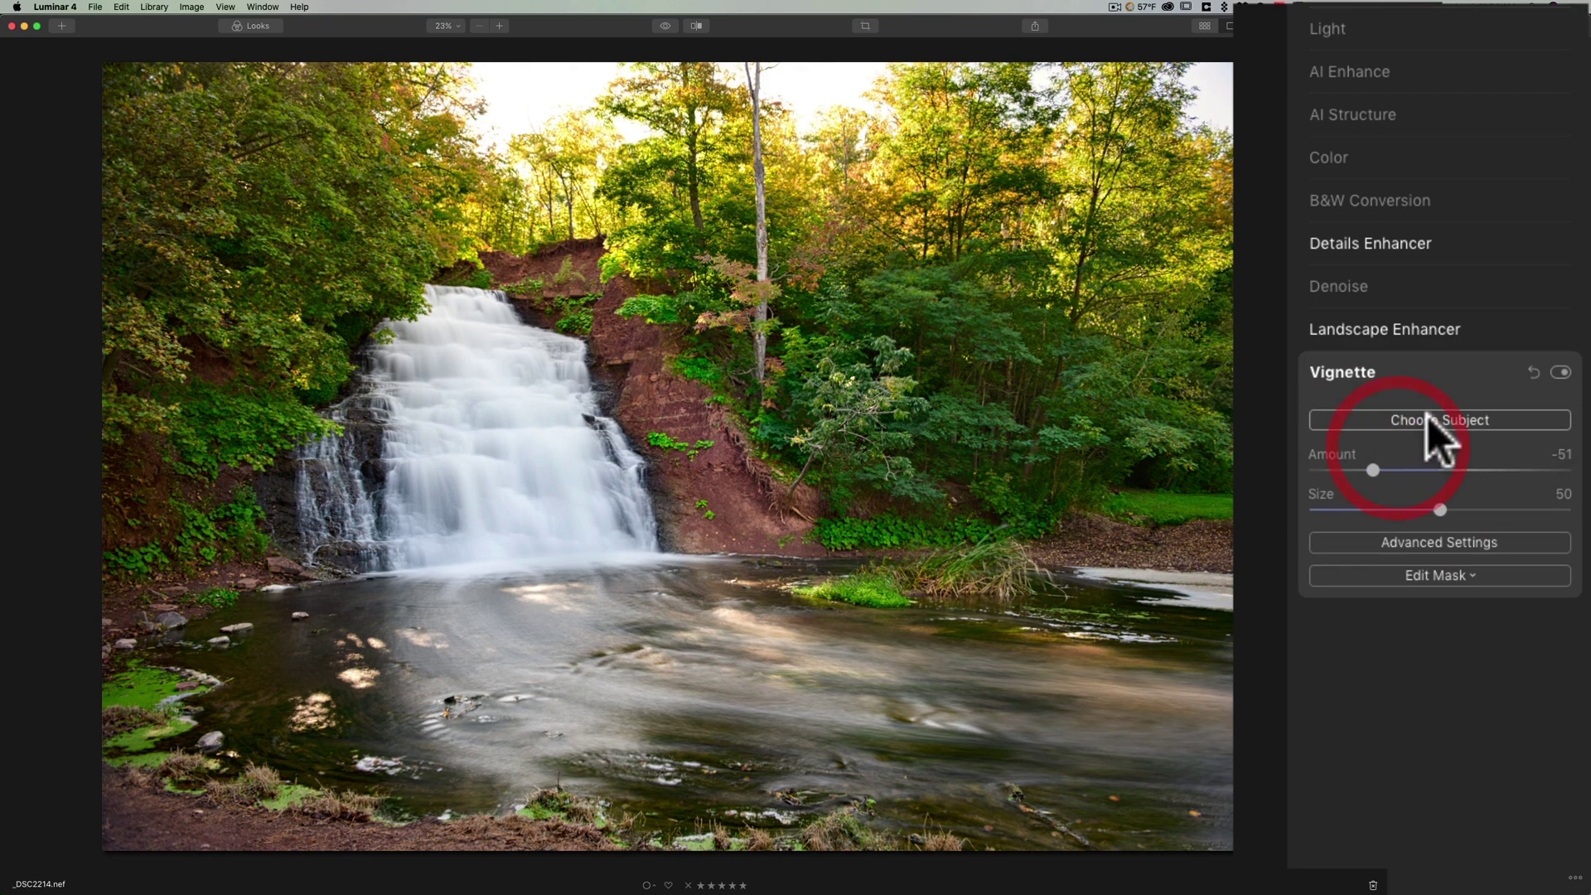
left_click(1427, 420)
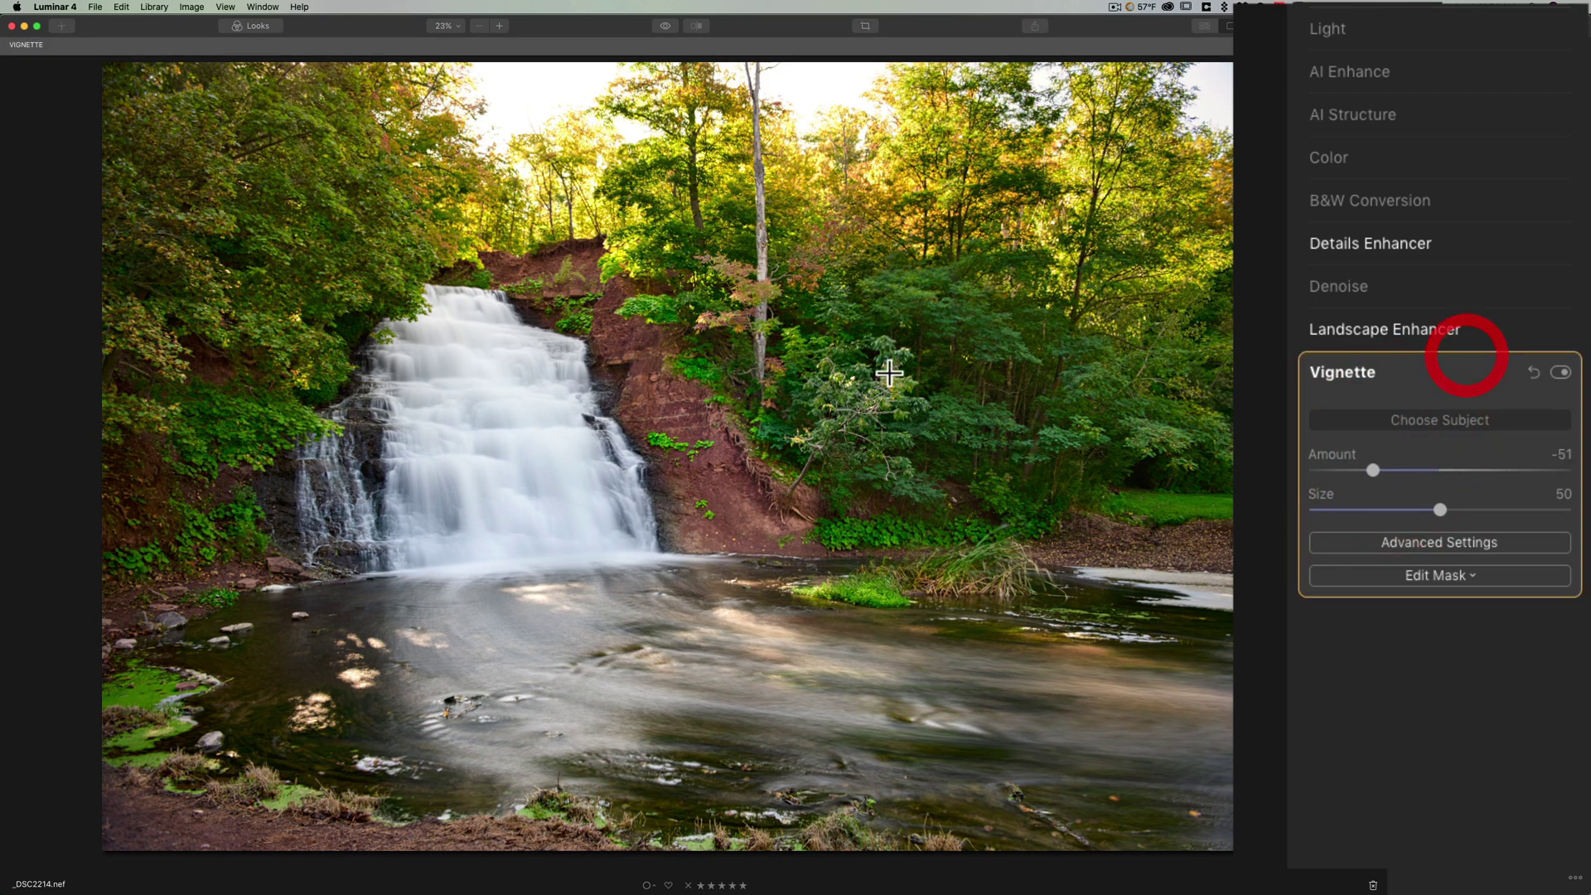
left_click(489, 393)
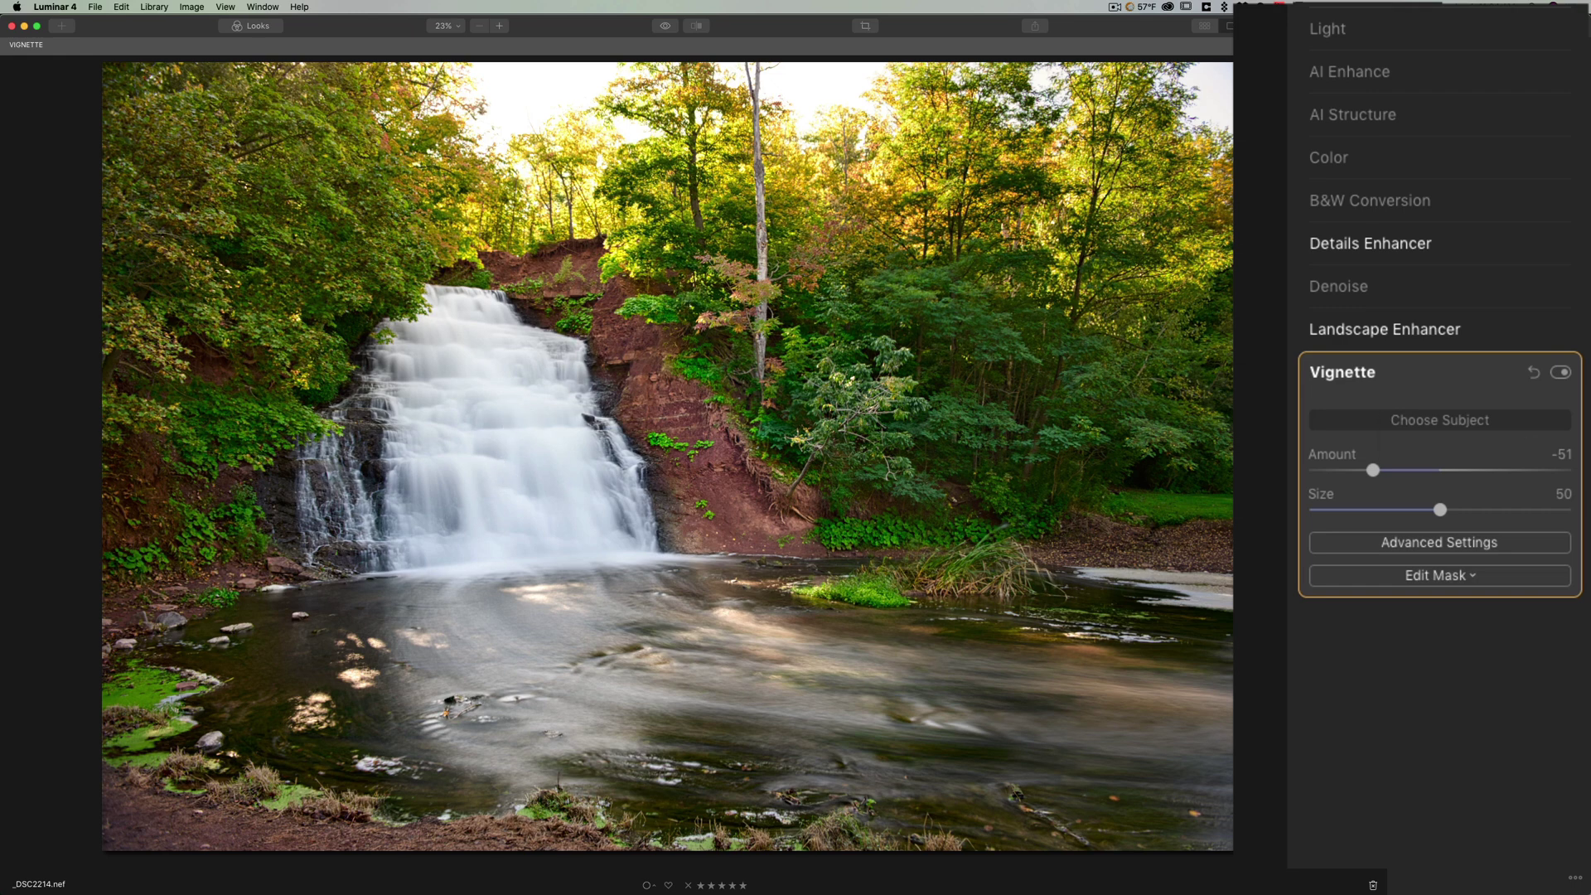
left_click(1420, 374)
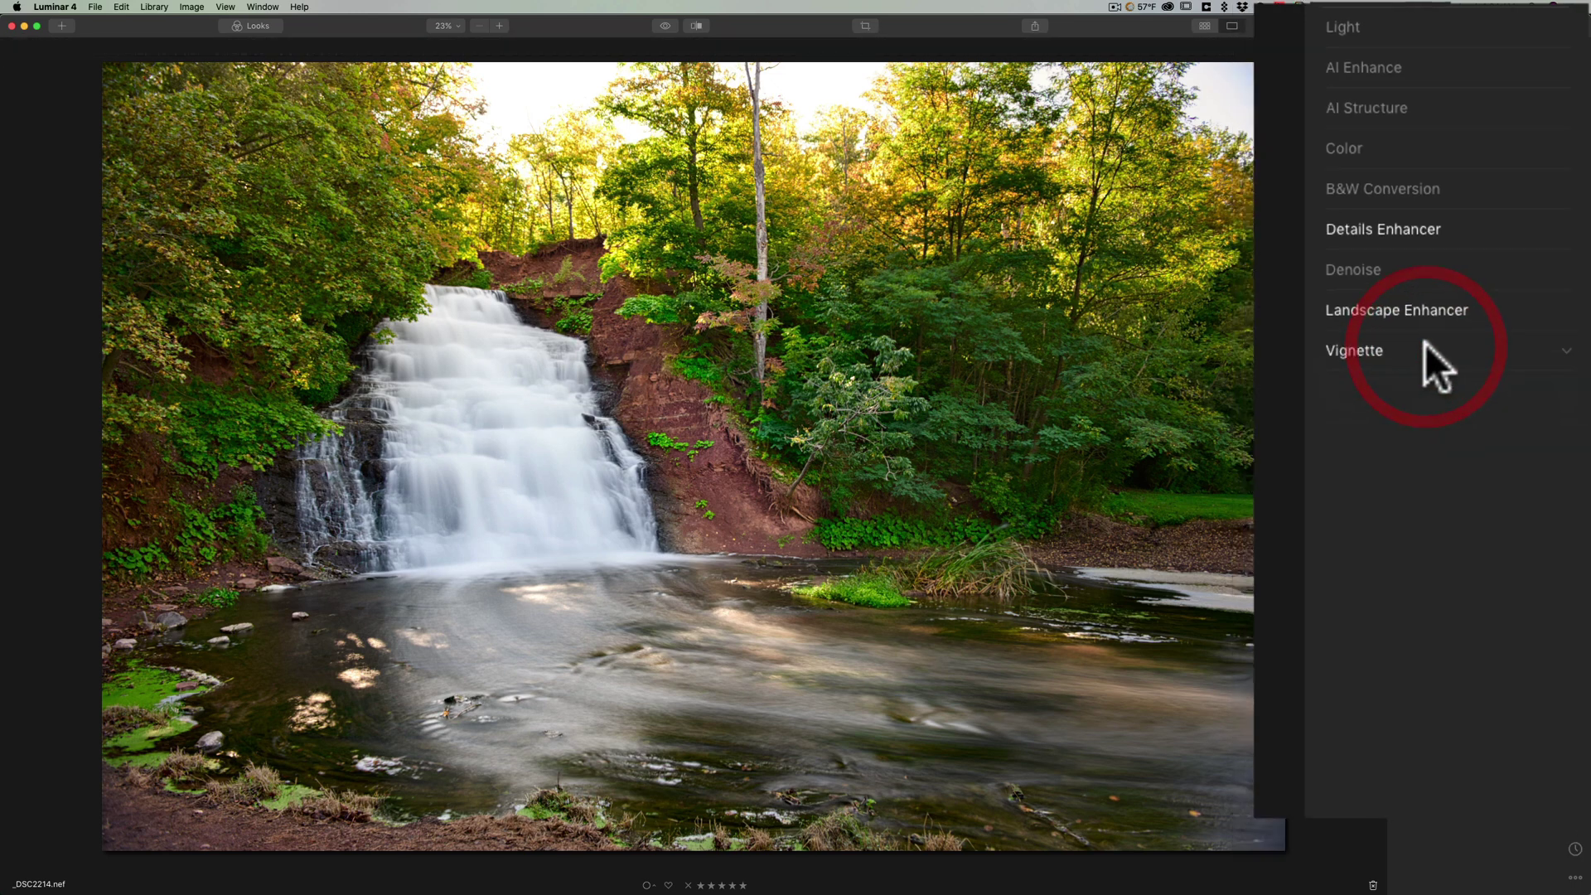
key("backslash")
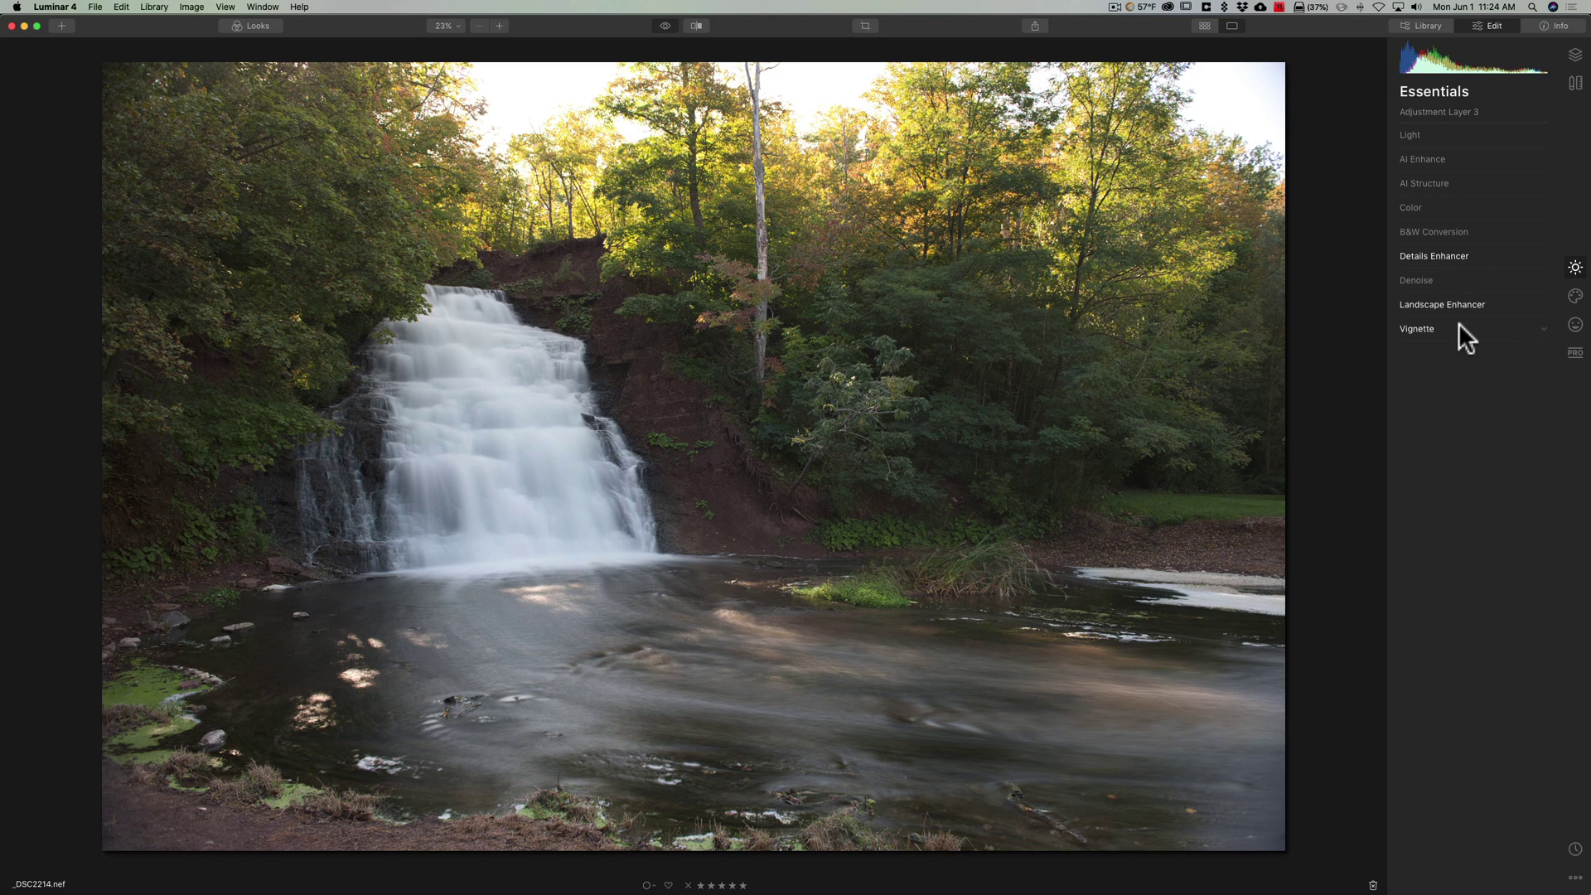
key("backslash")
key("backslash")
key("backslash")
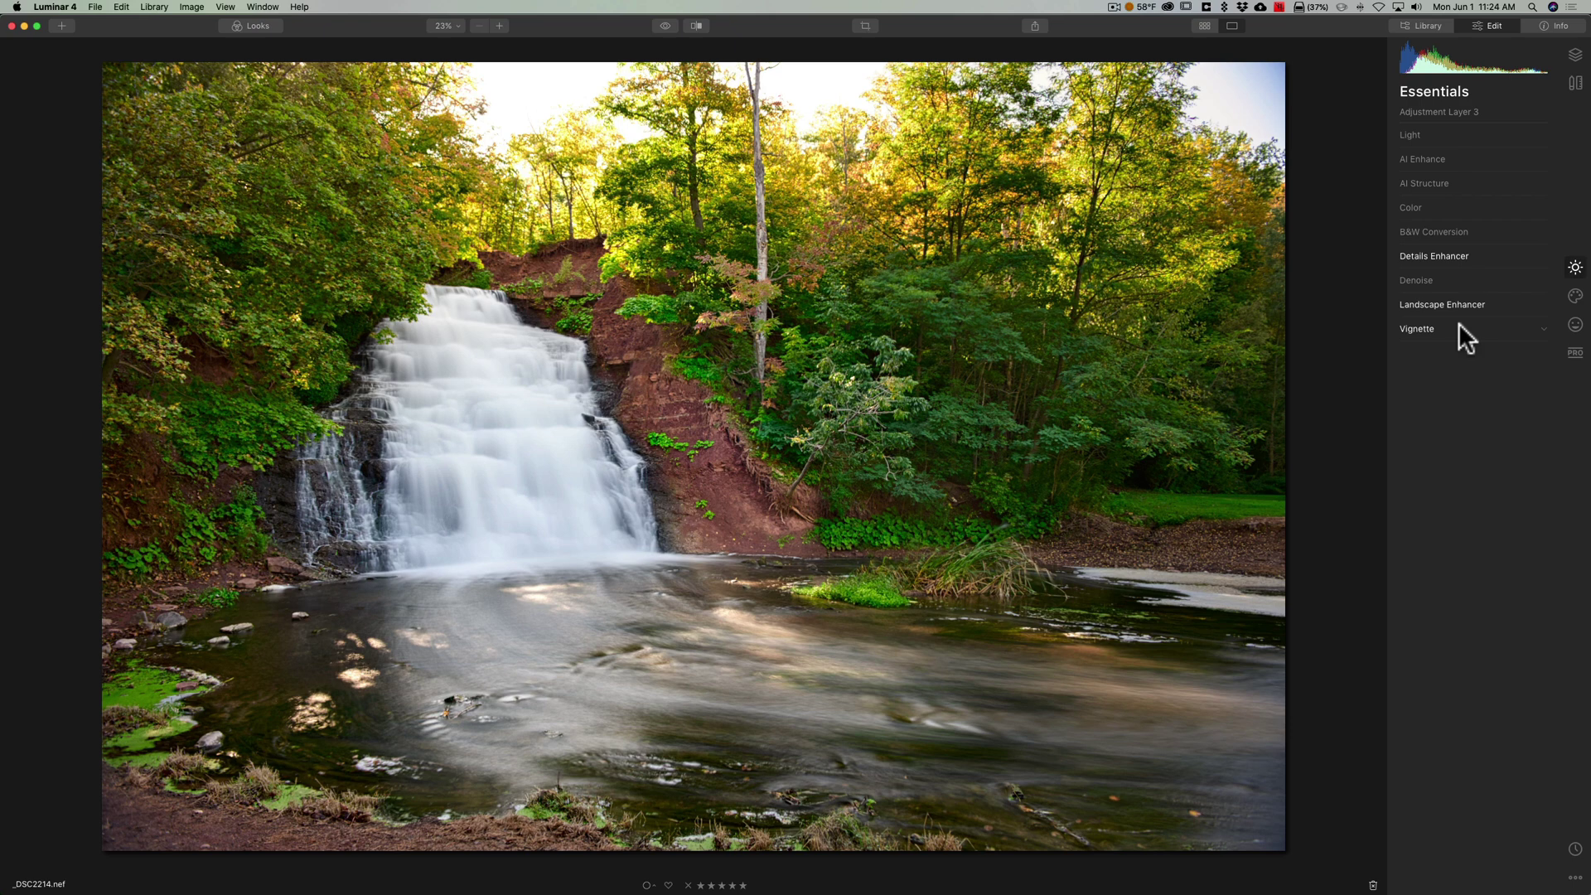
key("backslash")
key("backslash")
key("backslash")
key("backslash")
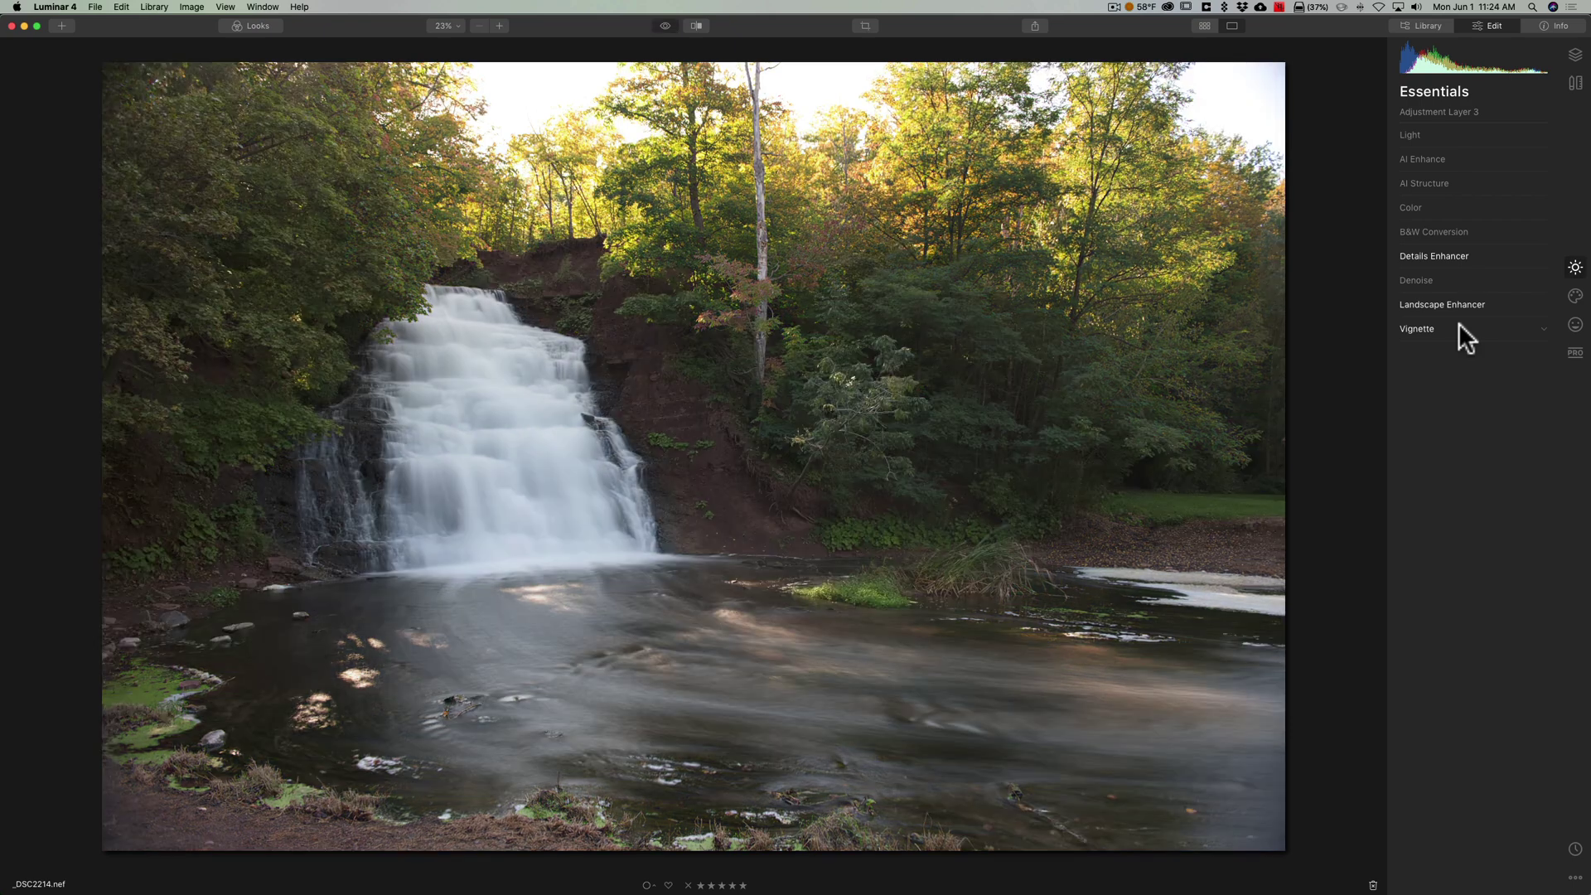
key("backslash")
key("backslash")
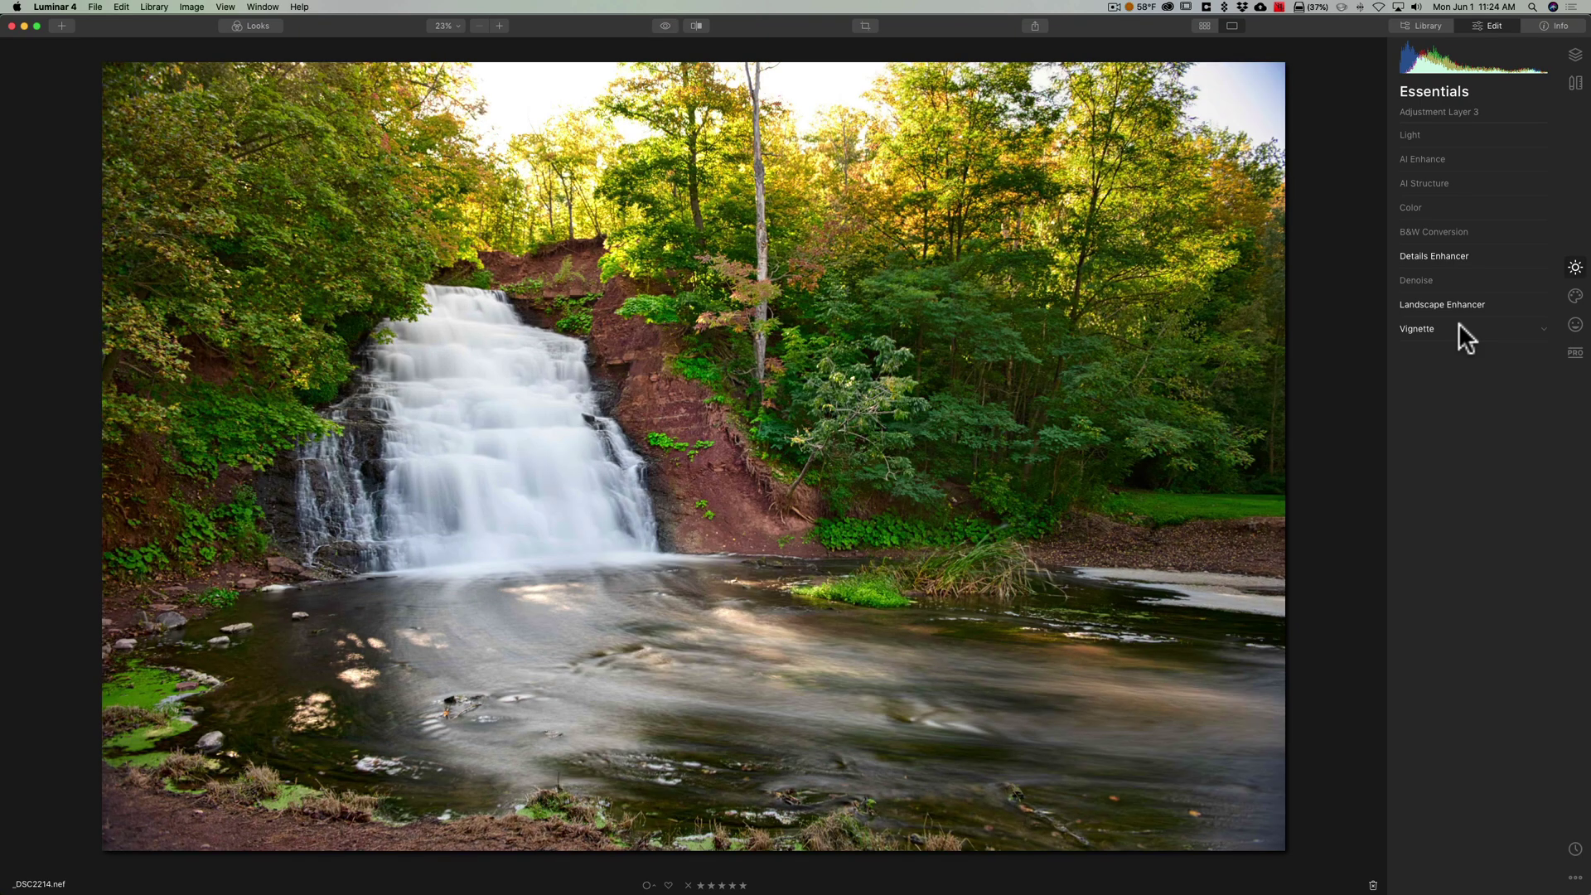
key("backslash")
key("backslash")
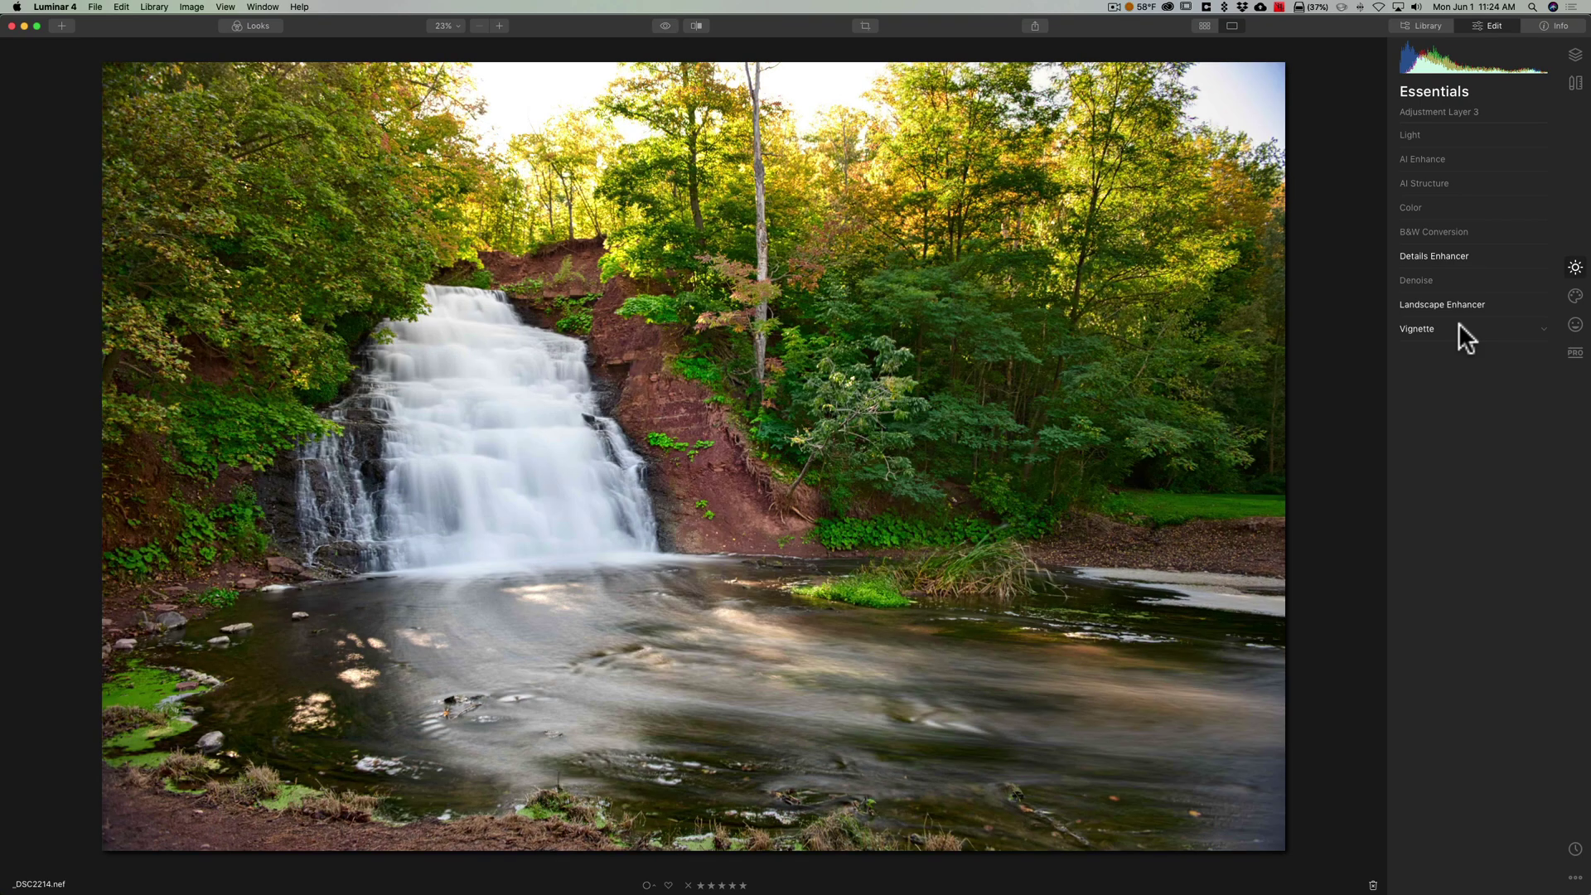